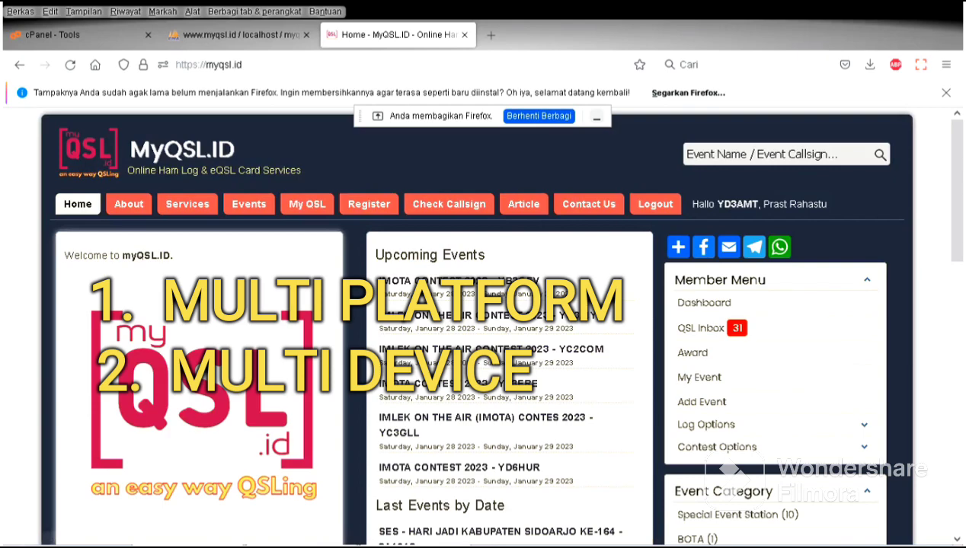
left_click(782, 449)
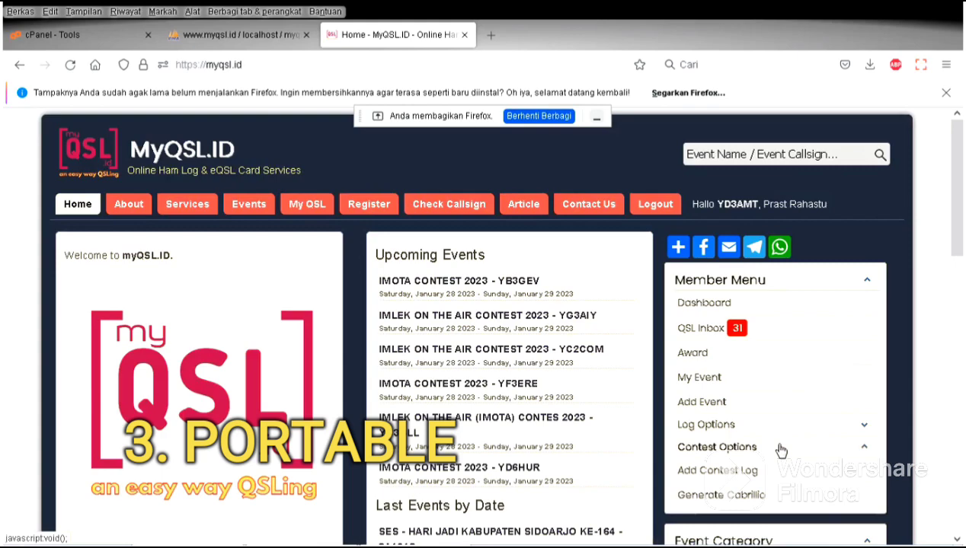
left_click(781, 449)
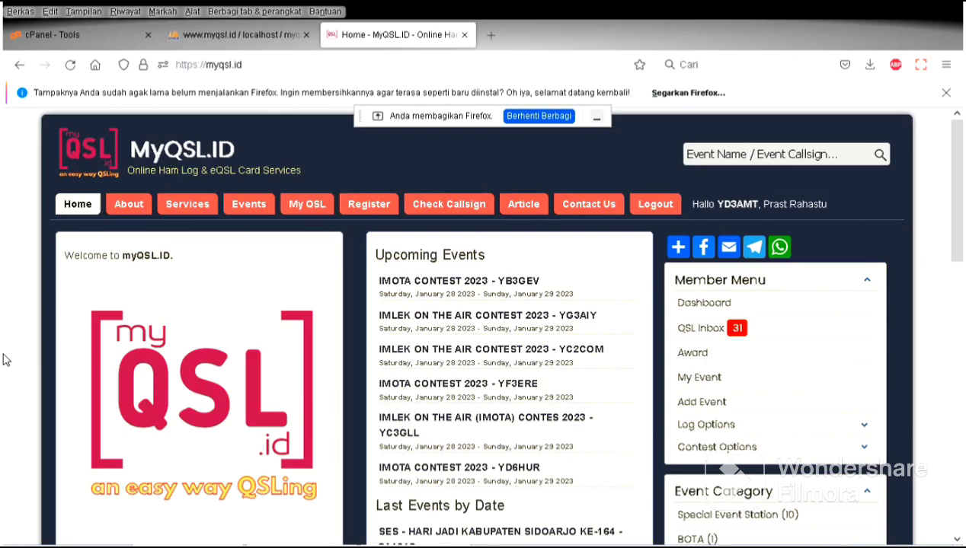
left_click(782, 451)
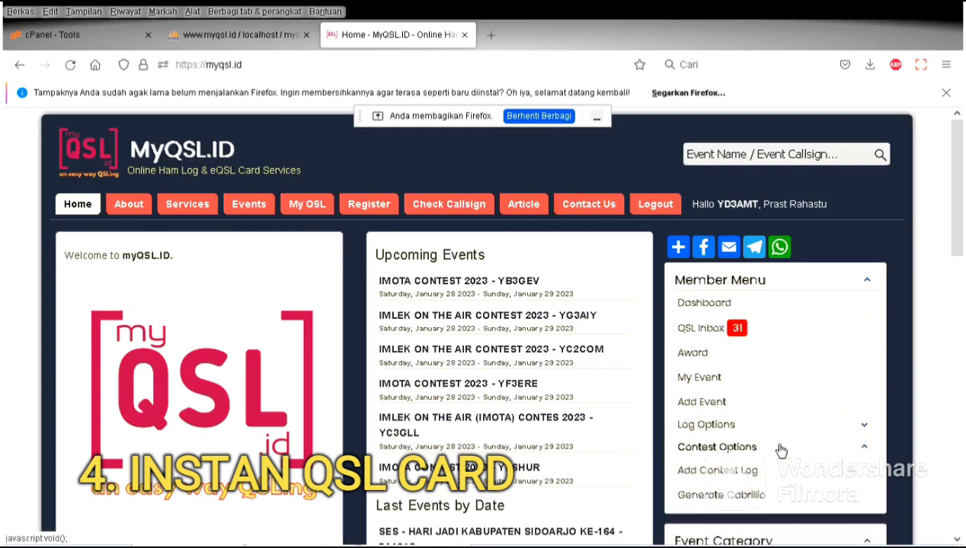
left_click(781, 449)
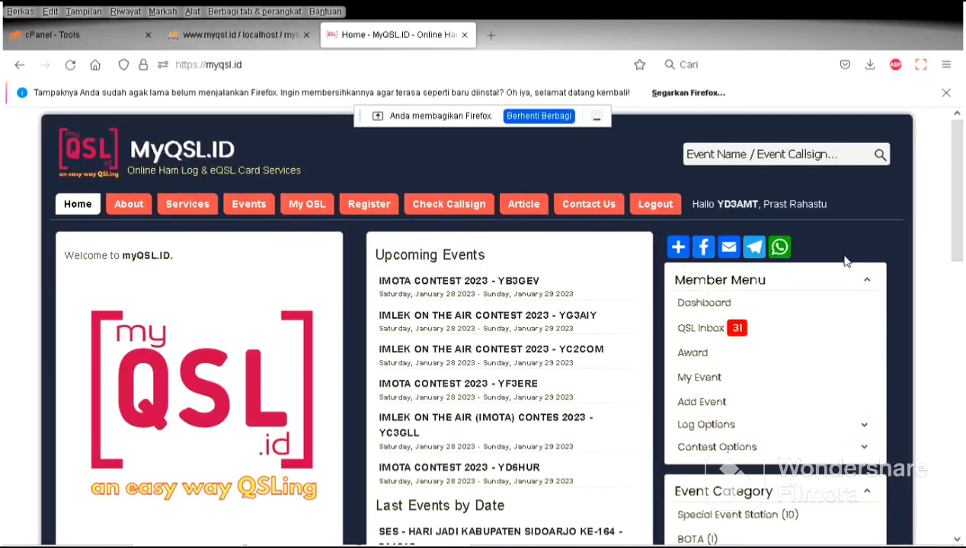
Start adding a new event and name it "IMLEK ON THE AIR 2023"
left_click(689, 413)
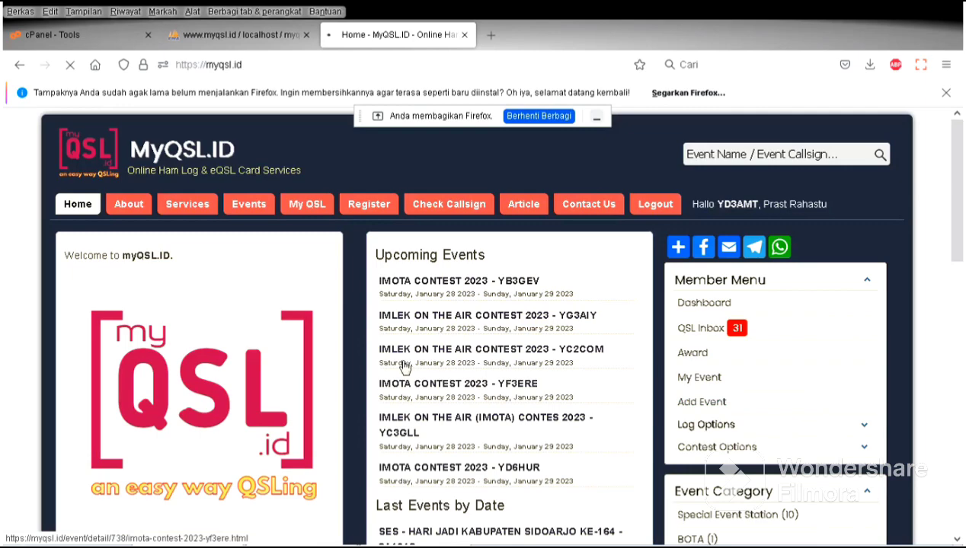
left_click(689, 413)
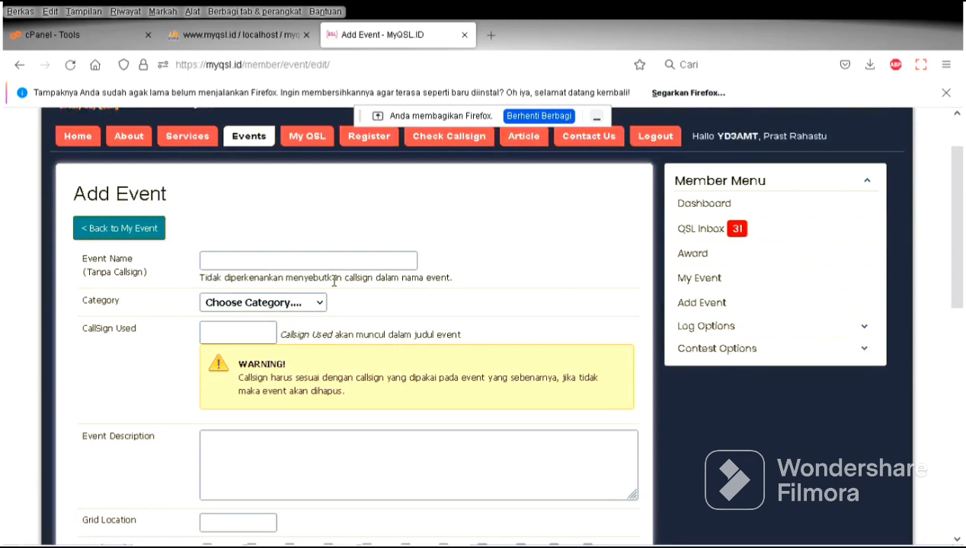
left_click(323, 259)
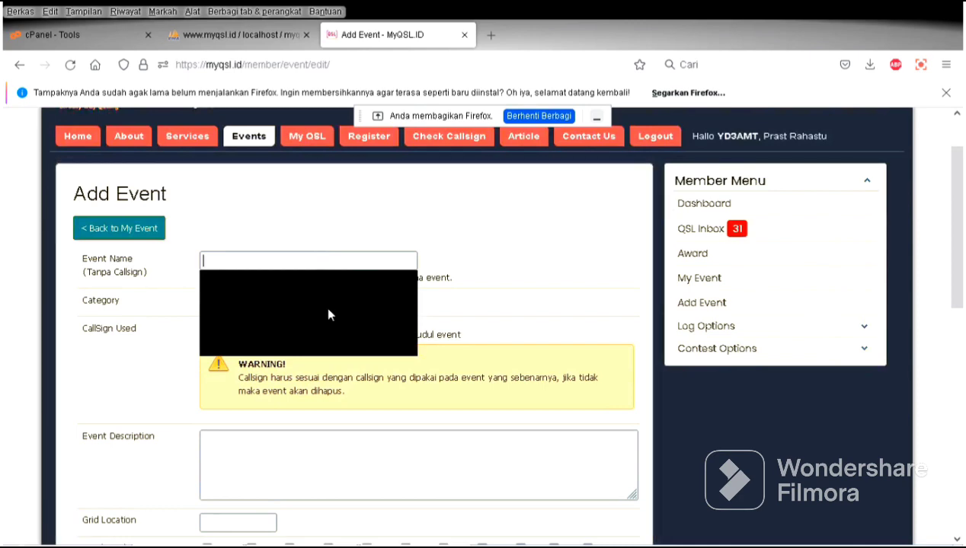
type("im")
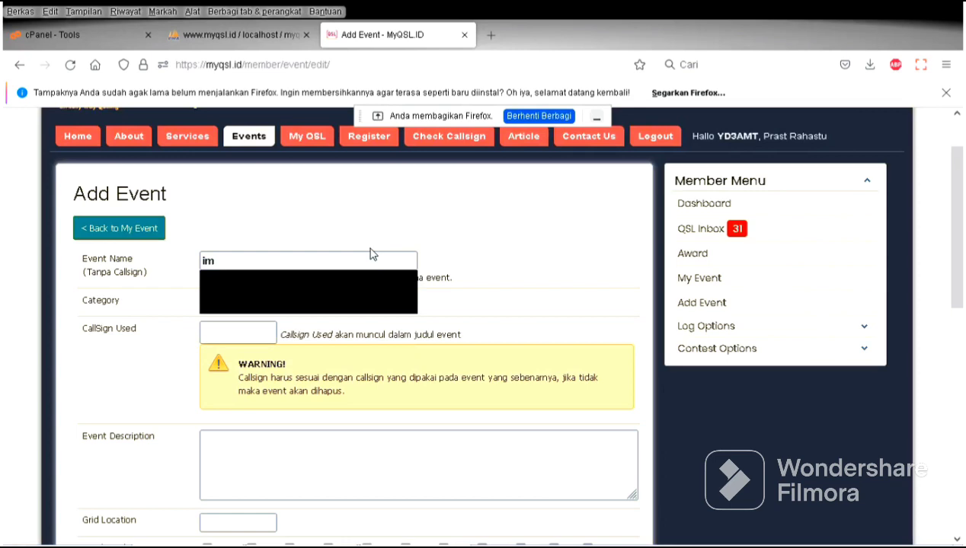
key("Down")
key("Return")
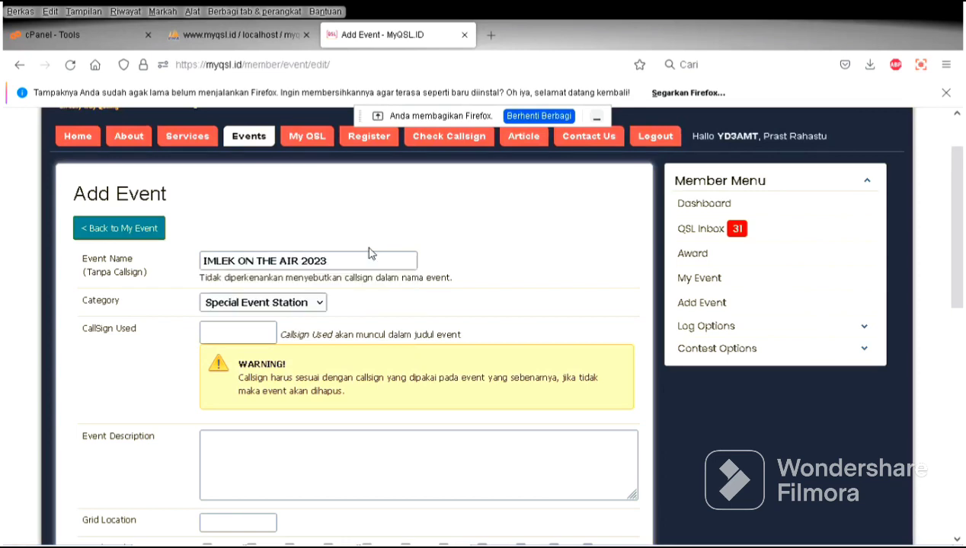
Set the event category to Contest and enter the operator's callsign as the callsign used
left_click(262, 302)
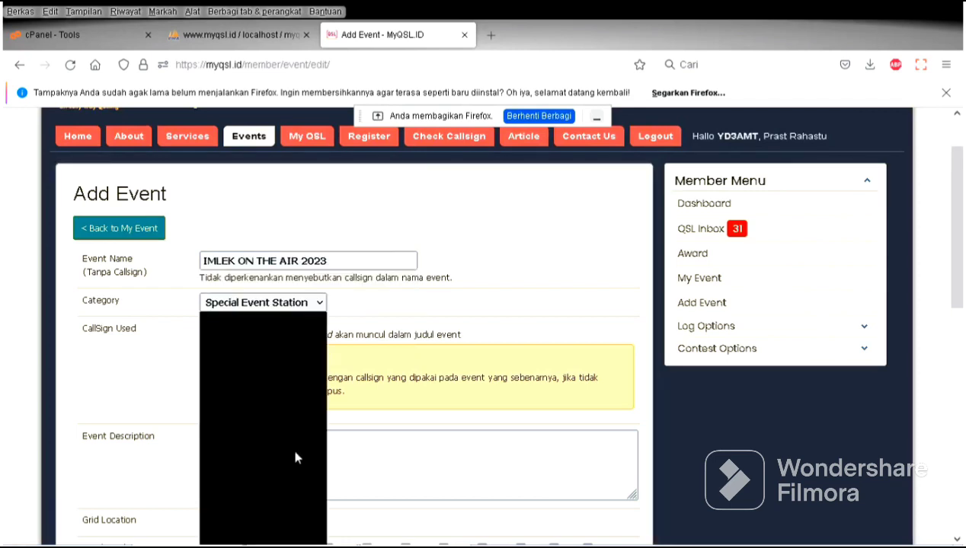
left_click(295, 457)
scroll(275, 357, "down", 1)
left_click(253, 264)
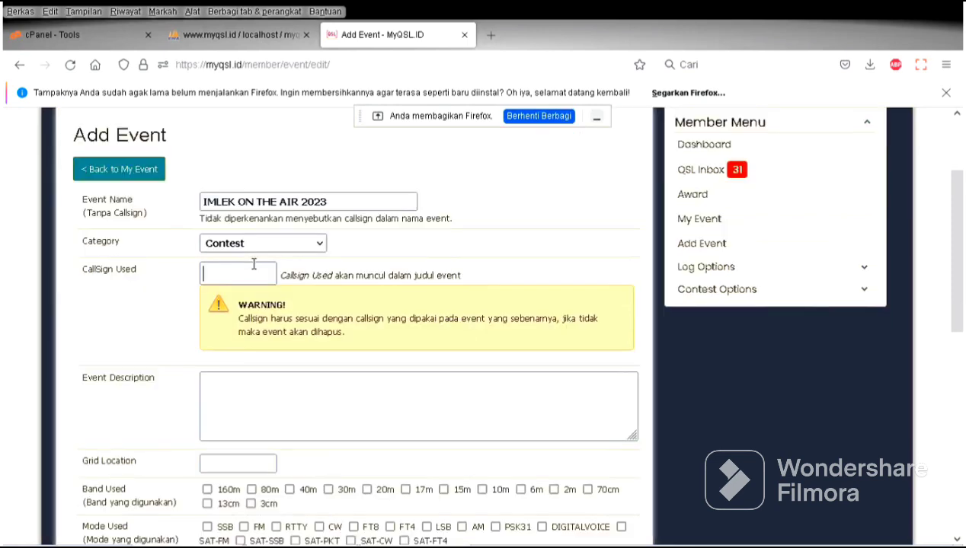
type("YD3AMT")
Fill the event description with a copy of the event name followed by "28-29 januari 2023"
triple_click(217, 209)
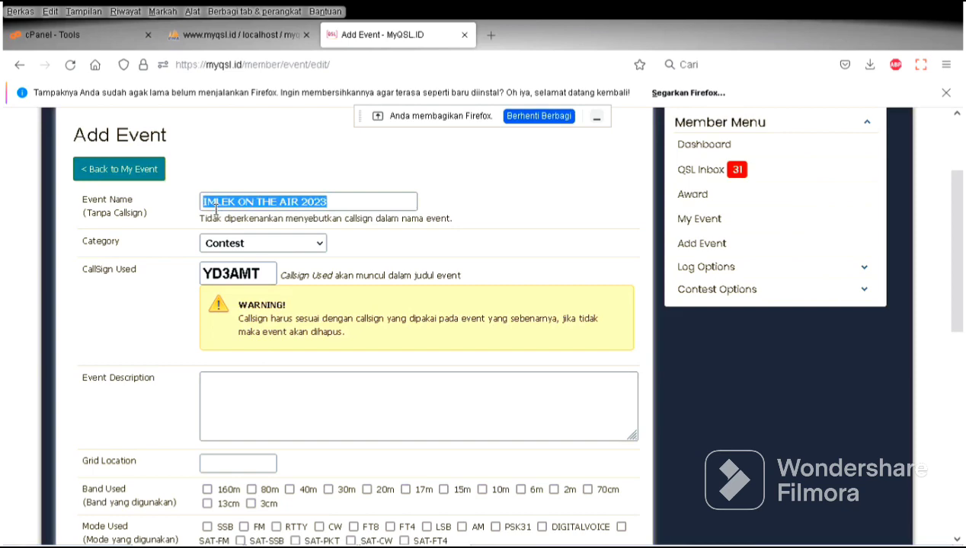
key("ctrl+c")
left_click(305, 403)
key("ctrl+v")
type("2")
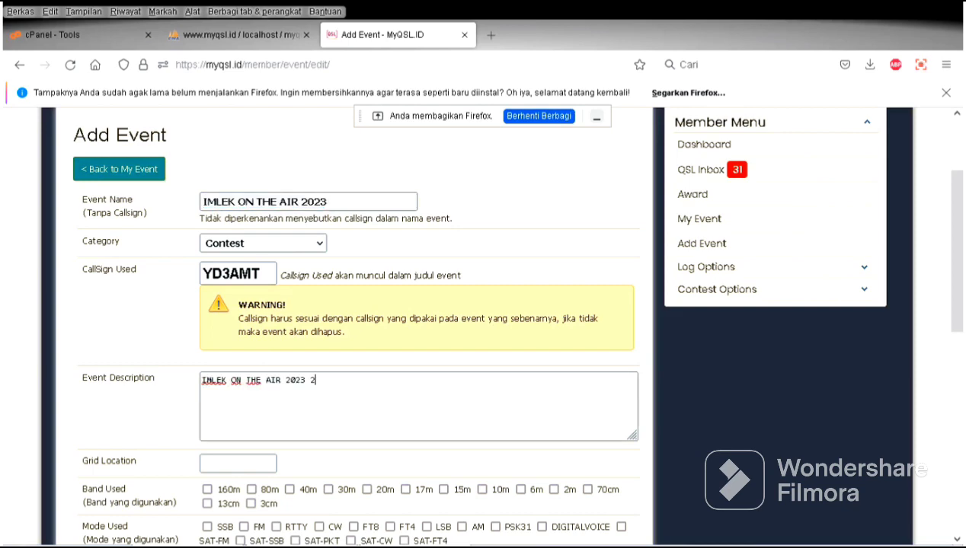
type("8-29 januari 2023")
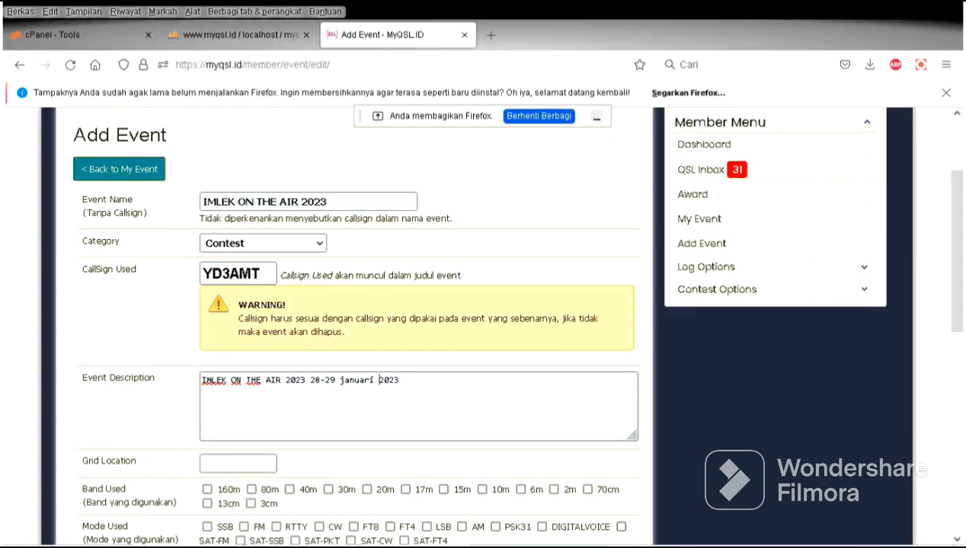
Capitalize the month name in the event description so it reads "Januari"
key("Left")
key("Left")
key("Left")
key("Left")
key("Left")
key("Left")
key("Left")
key("BackSpace")
type("j")
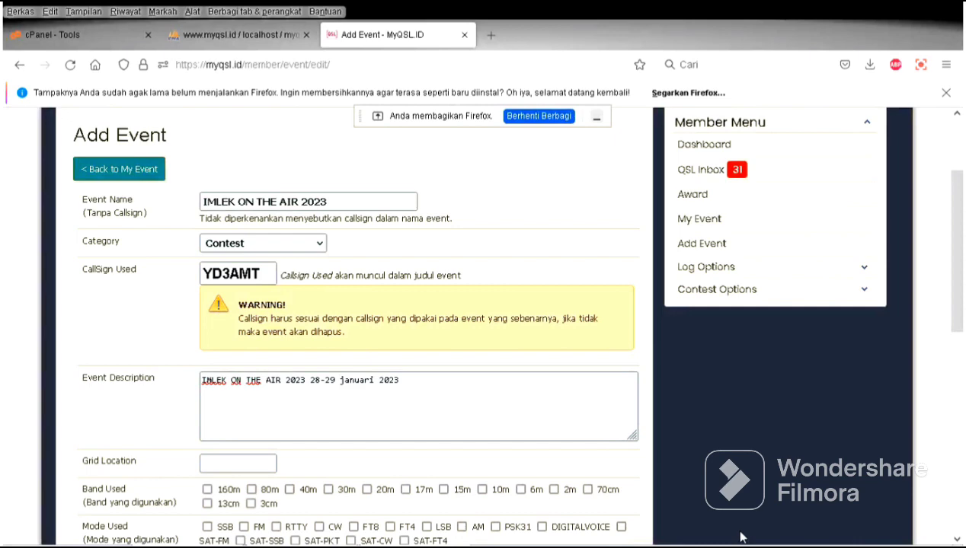
Fill in grid location OI61ct, the 40m band, SSB mode and the organizer's contact e-mail and phone number
scroll(230, 330, "down", 3)
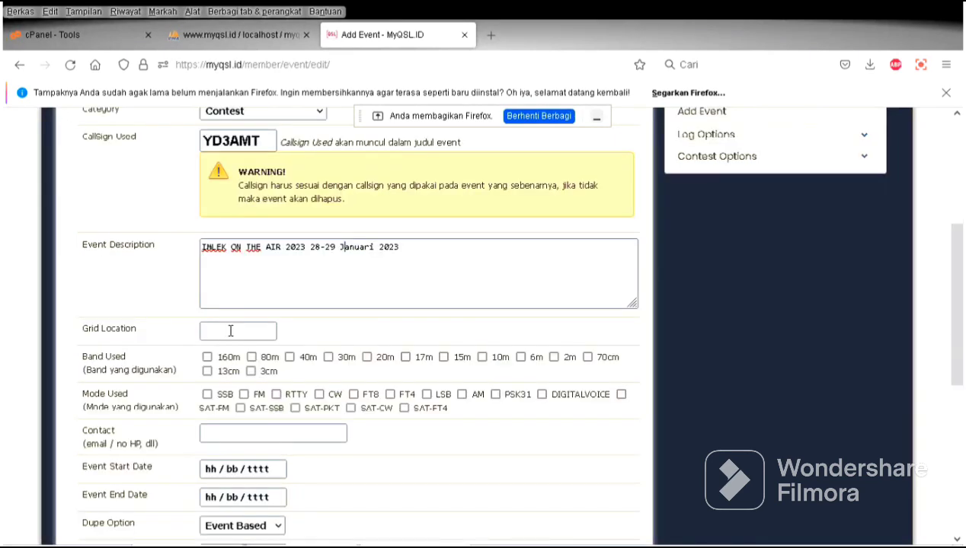
left_click(230, 331)
type("OI61ct")
left_click(218, 394)
left_click(256, 433)
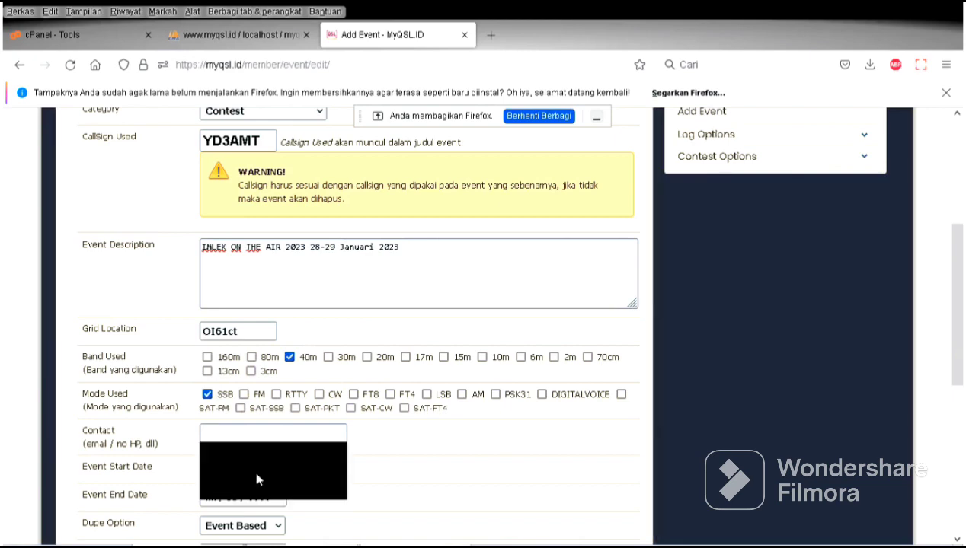
left_click(257, 479)
Set the event start date to 28/01/2023 and the end date to 29/01/2023
scroll(263, 297, "down", 3)
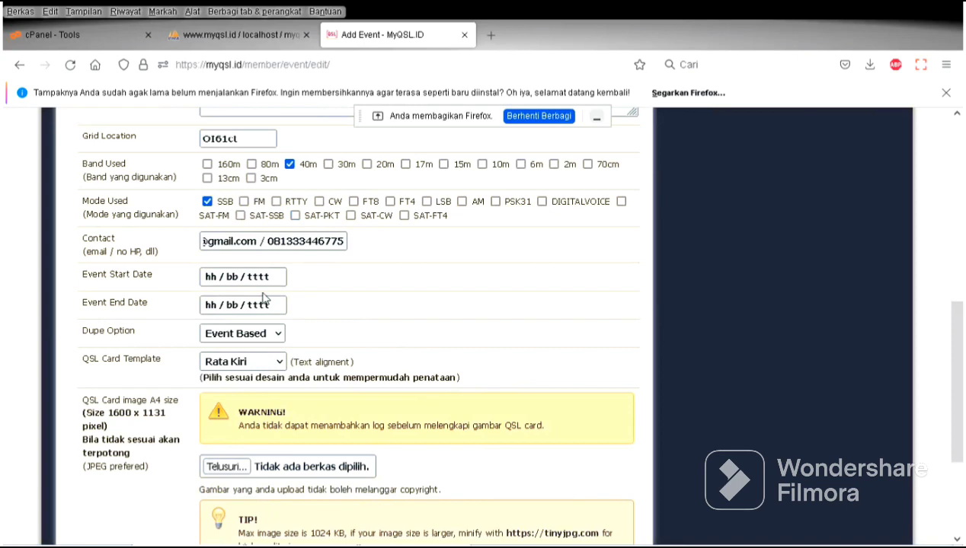
left_click(259, 277)
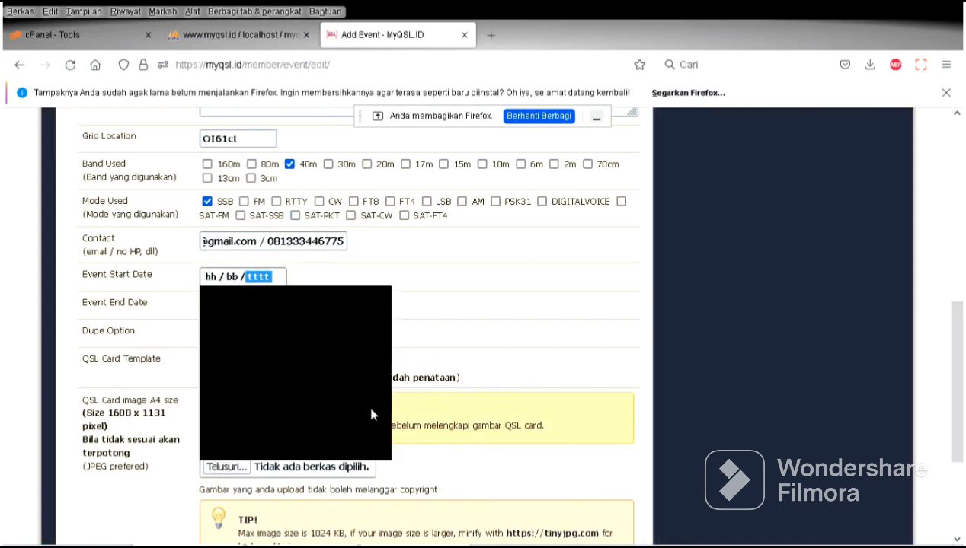
left_click(371, 413)
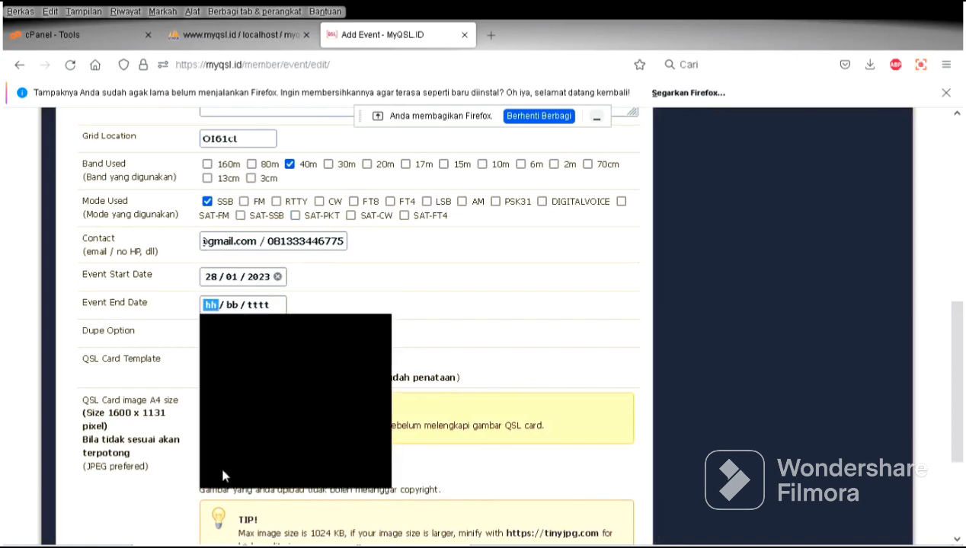
left_click(223, 476)
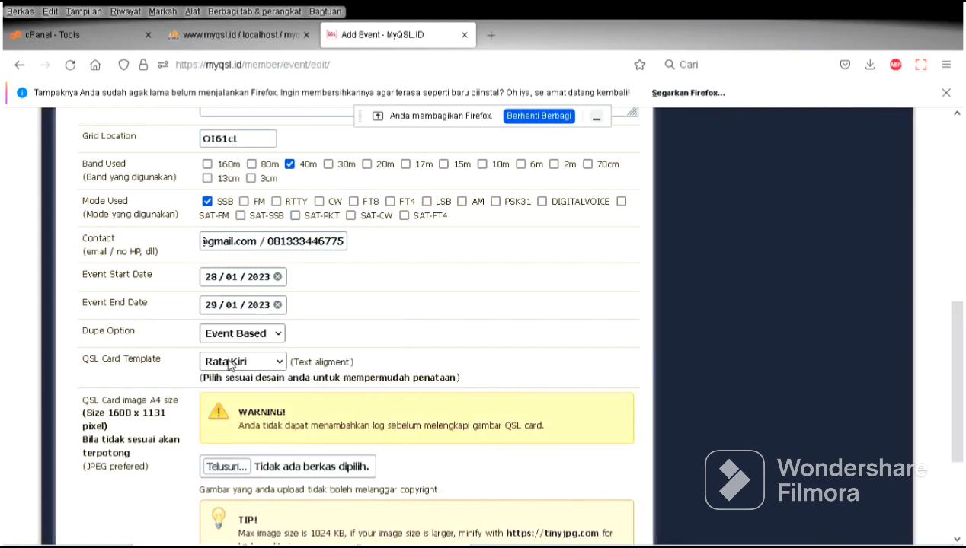
Set the QSL card template to Rata Tengah and save the event
left_click(230, 365)
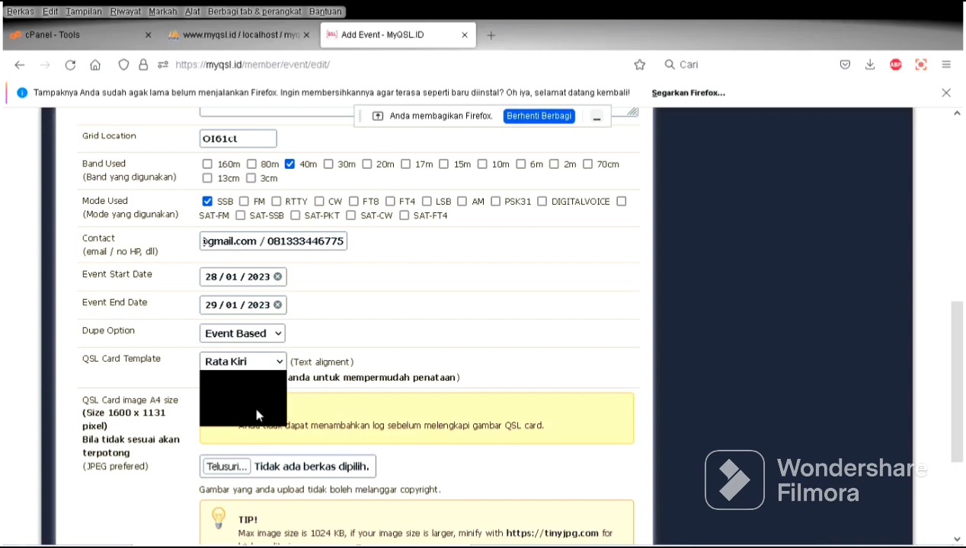
left_click(257, 415)
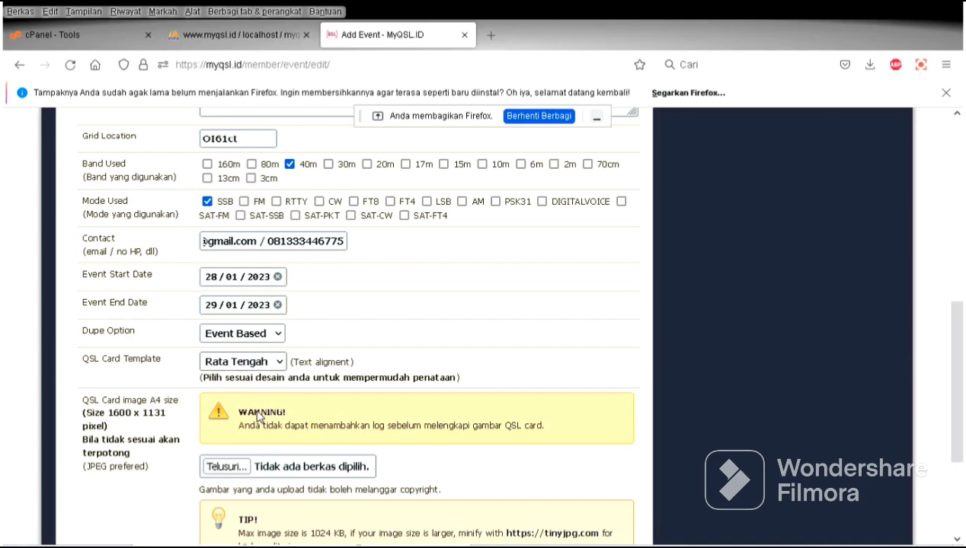
scroll(279, 465, "down", 3)
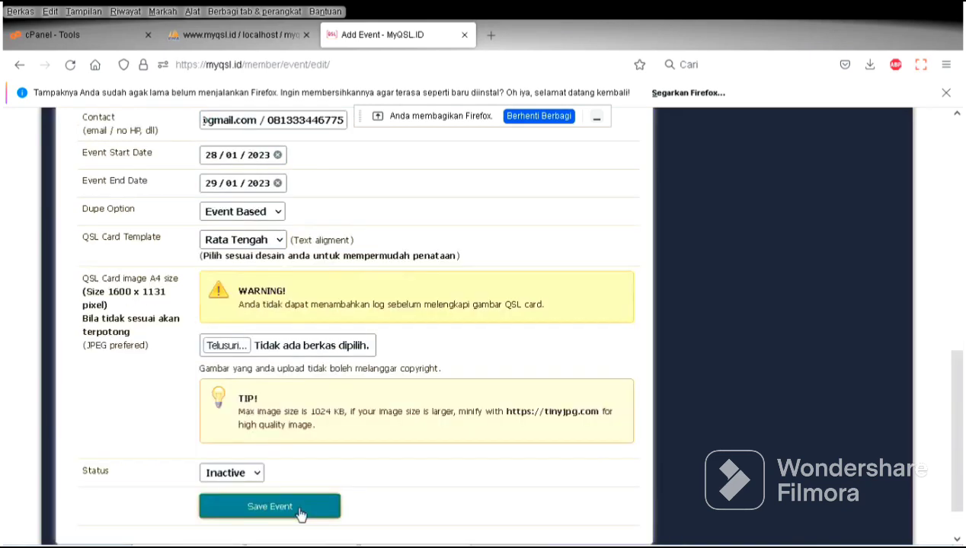
left_click(300, 507)
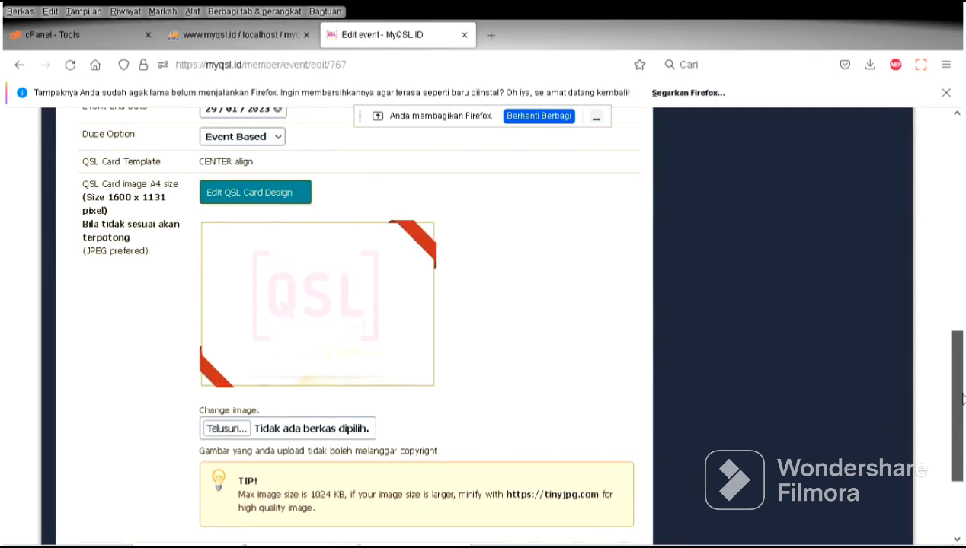
Replace the default QSL card image with imota.jpg and save the event
left_click_drag(476, 311, 174, 312)
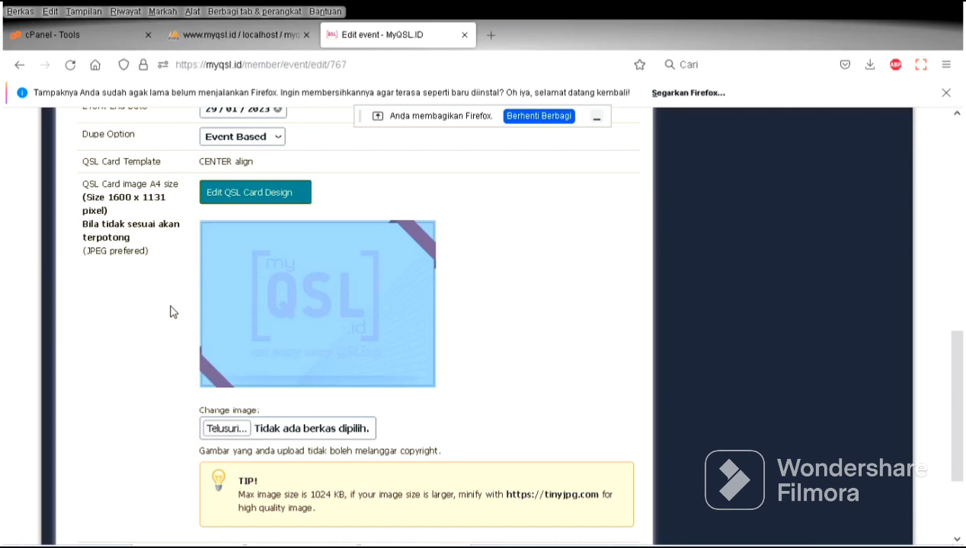
left_click(536, 350)
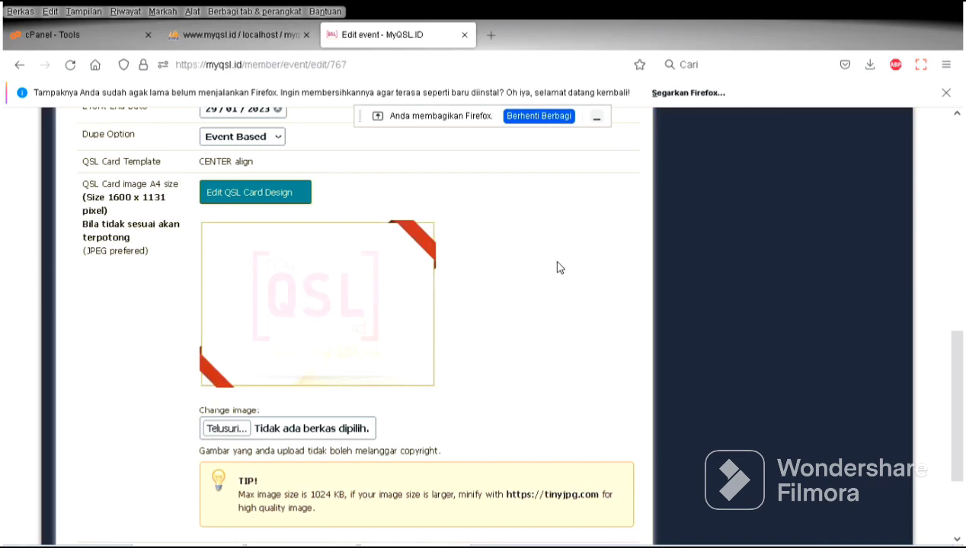
left_click(234, 436)
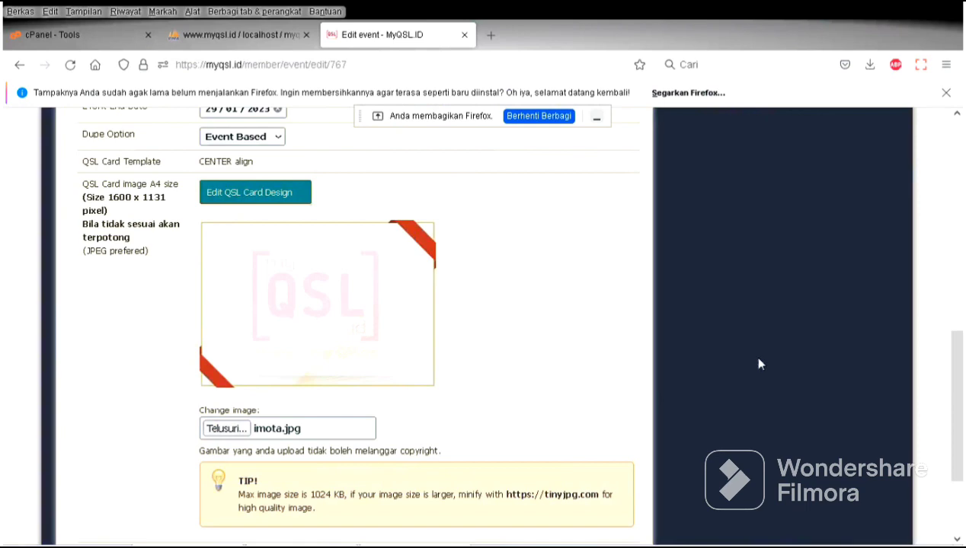
scroll(759, 364, "down", 3)
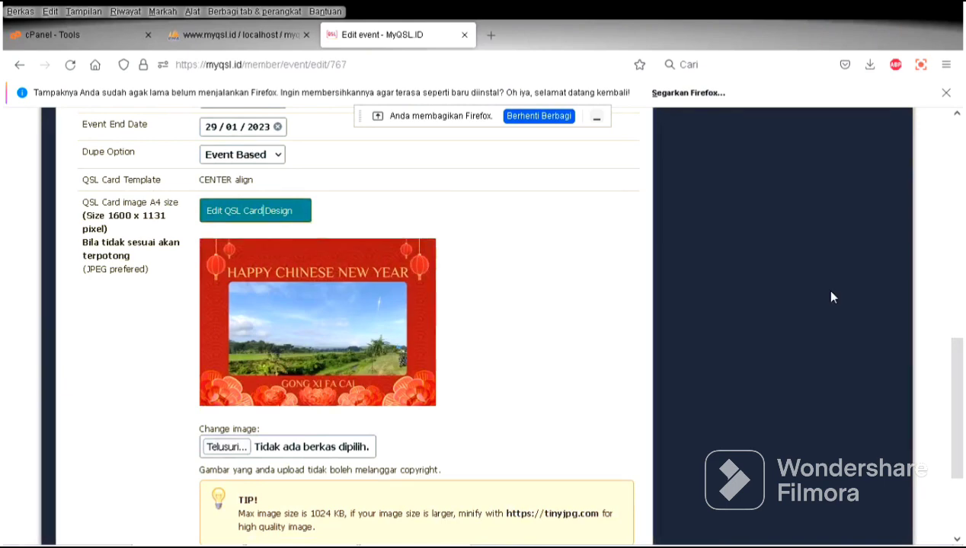
Open the QSL card design for editing and examine the card preview and its text, logo and verification settings
left_click(263, 211)
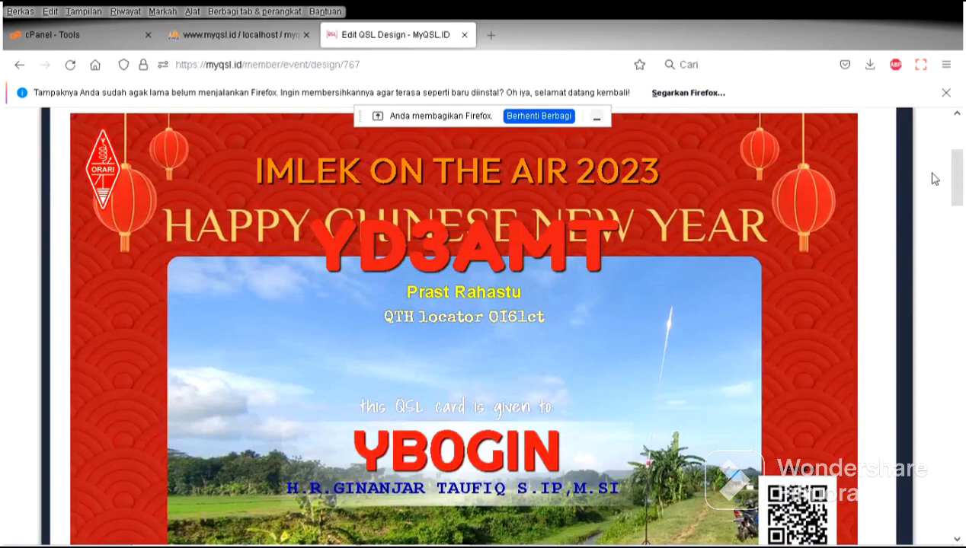
left_click_drag(959, 185, 964, 189)
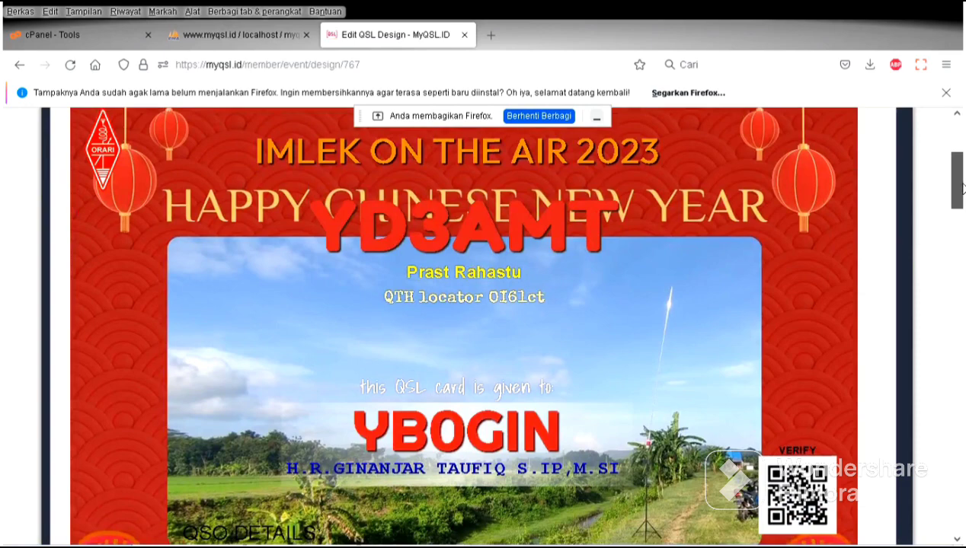
left_click_drag(962, 188, 962, 200)
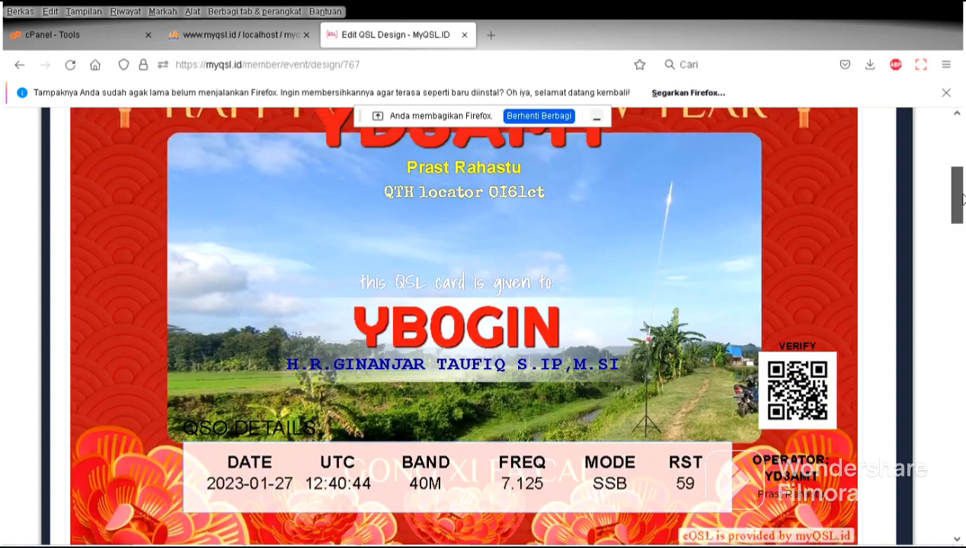
left_click_drag(962, 198, 962, 180)
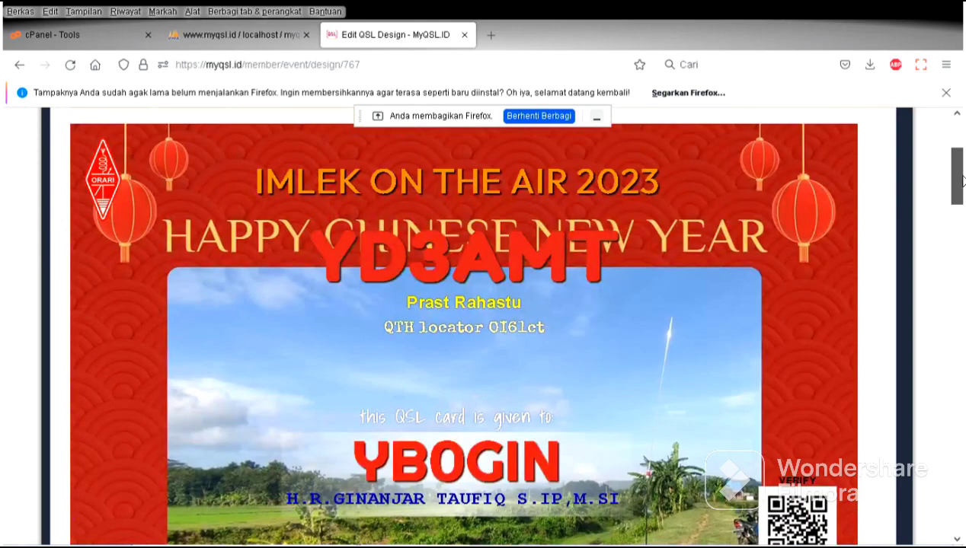
left_click_drag(962, 180, 962, 363)
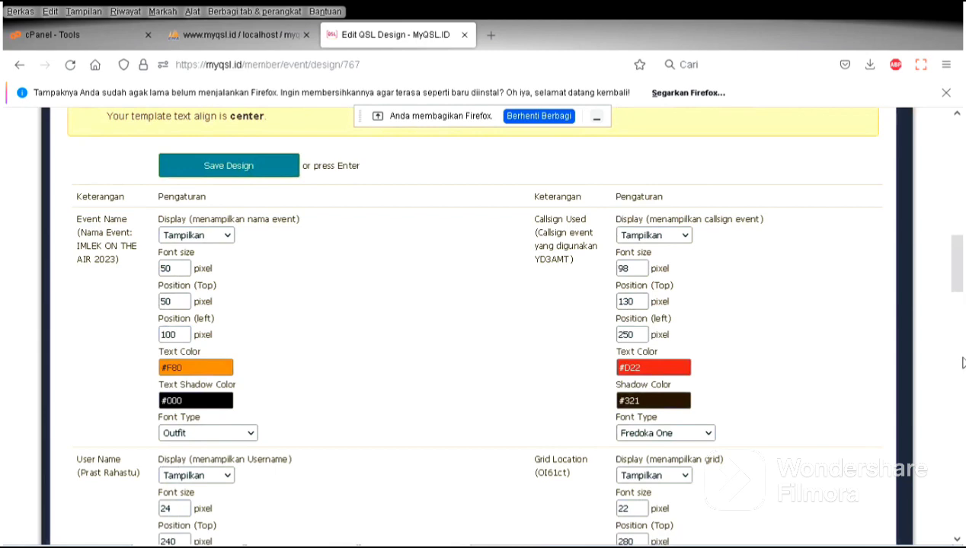
left_click_drag(962, 363, 962, 499)
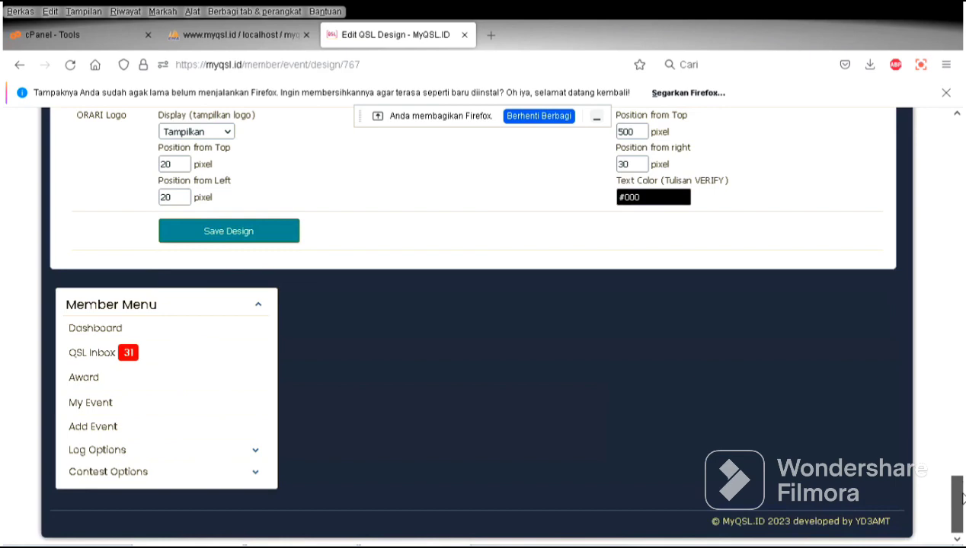
Return to editing the event's details and save the event with its status set to Inactive
left_click_drag(962, 499, 962, 149)
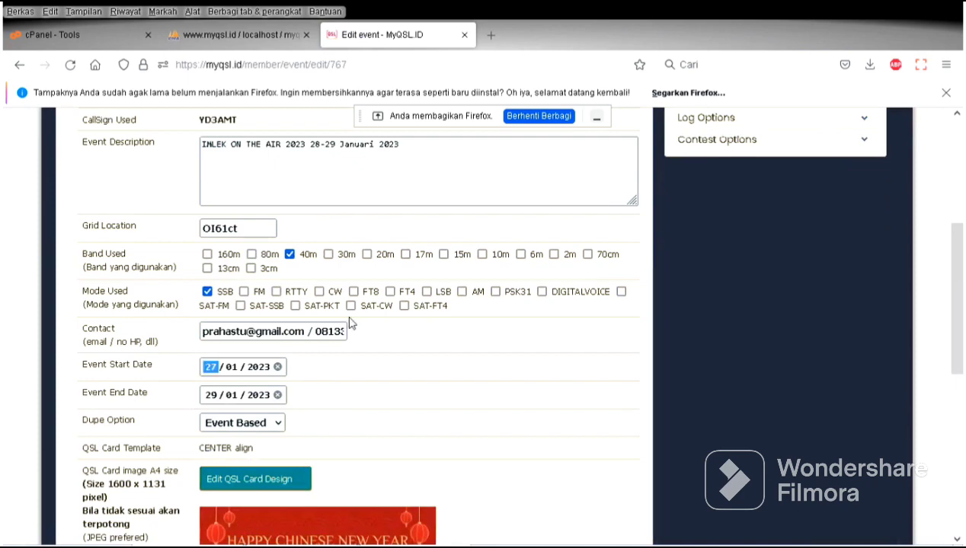
scroll(350, 324, "down", 5)
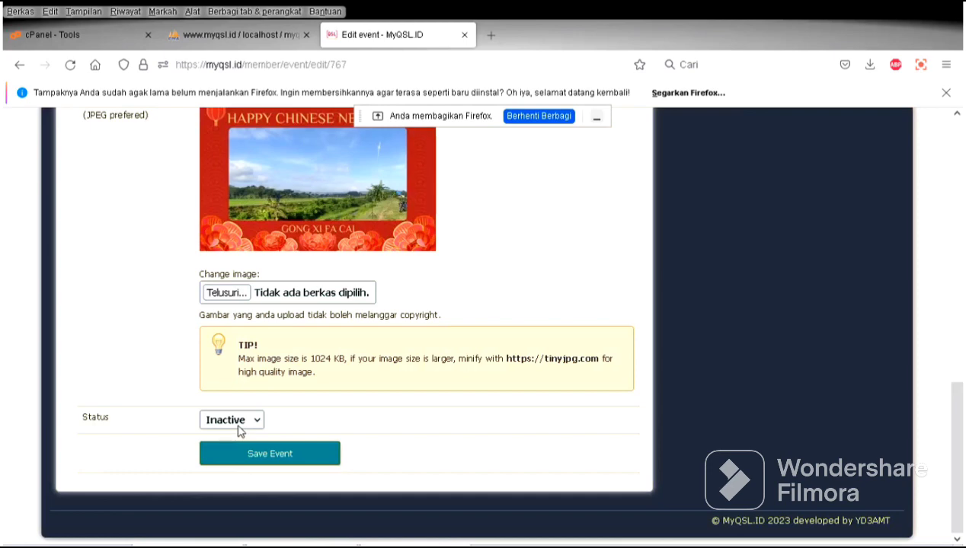
left_click(232, 424)
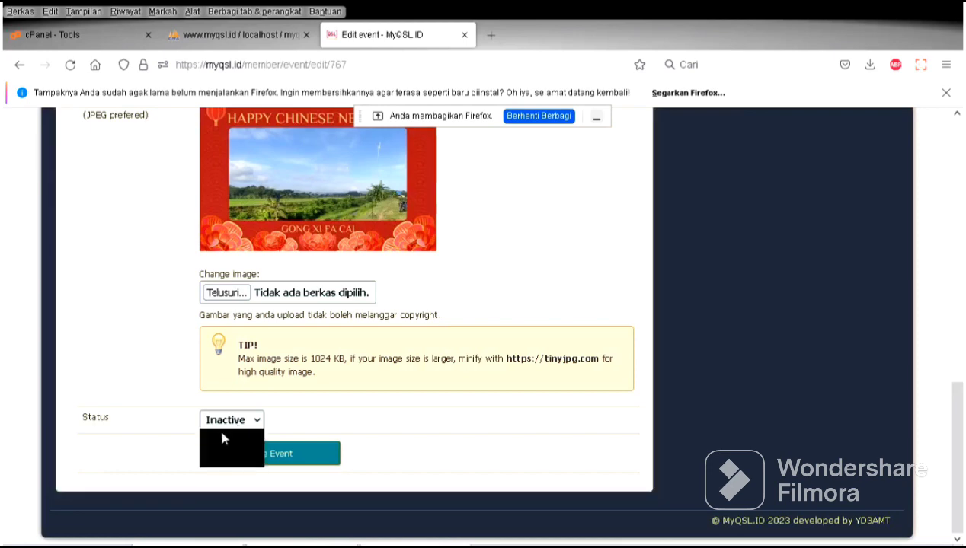
left_click(219, 440)
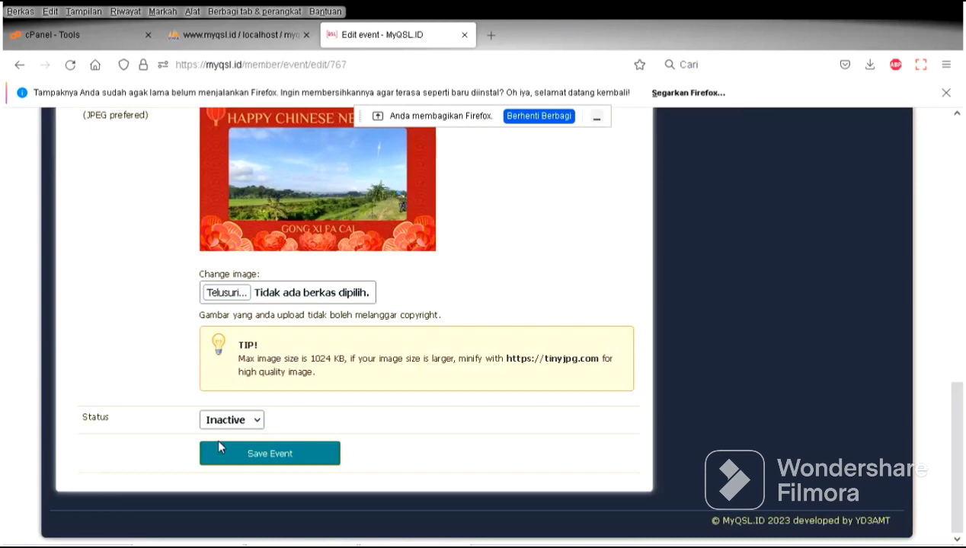
left_click(219, 449)
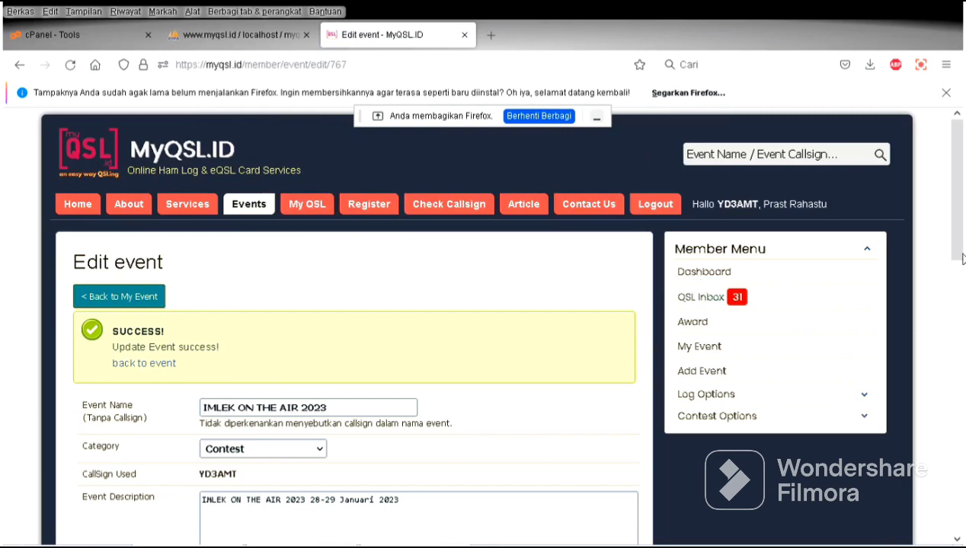
Open the page for adding a new contest log
scroll(961, 259, "down", 2)
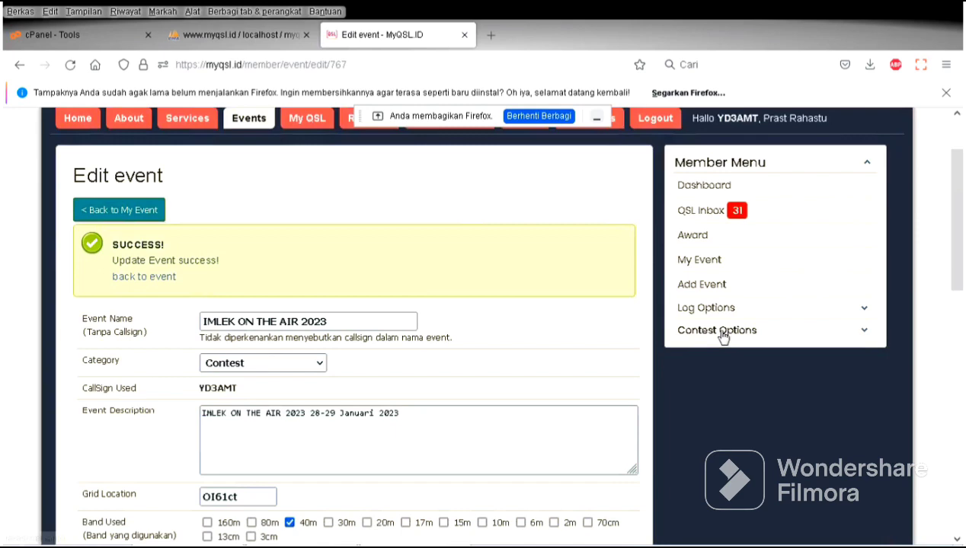
left_click(720, 333)
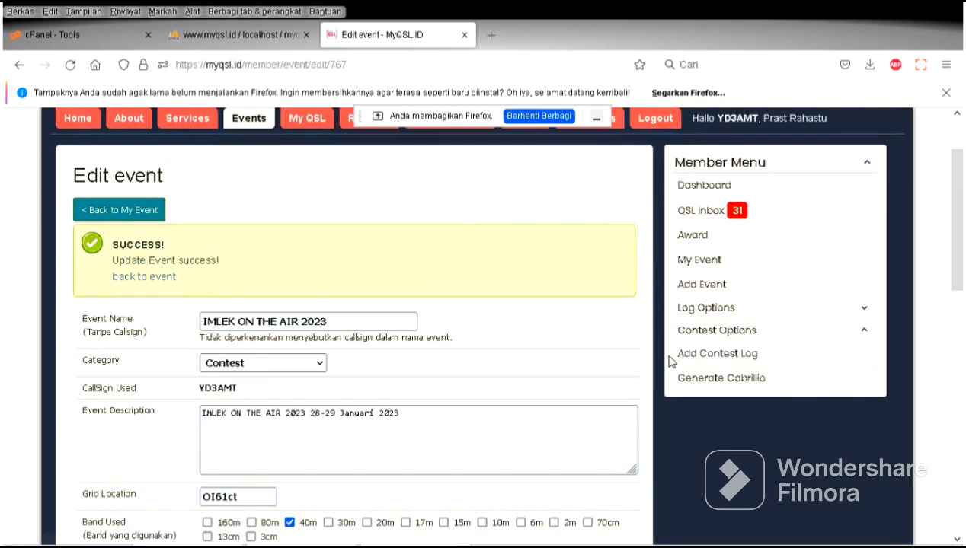
left_click(719, 355)
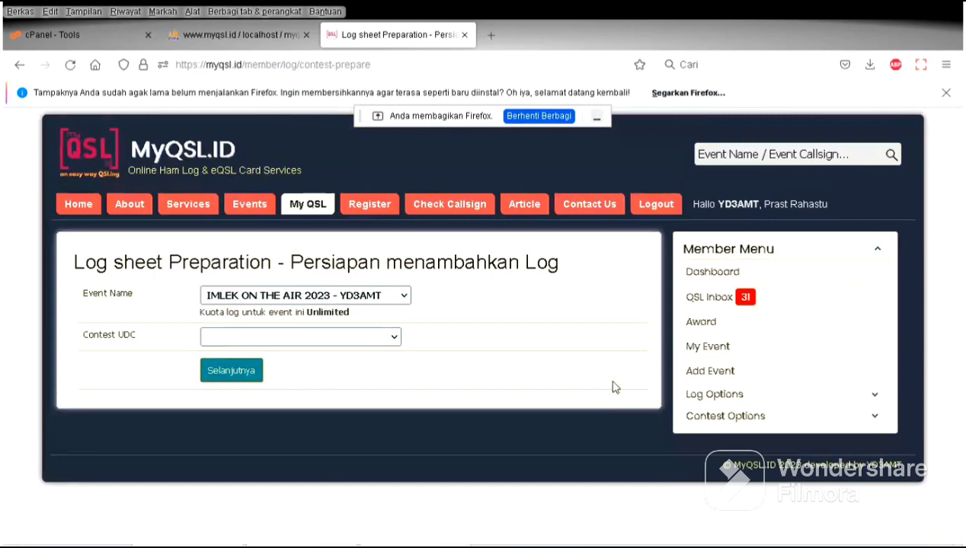
Select IMLEK ON THE AIR 2023 as the log's event, choose its contest UDC and continue
left_click(373, 338)
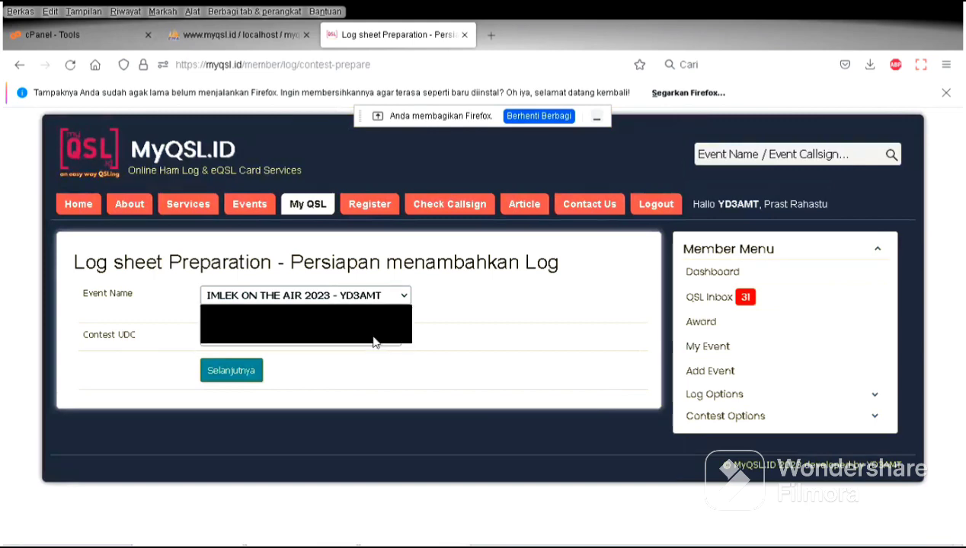
left_click(375, 325)
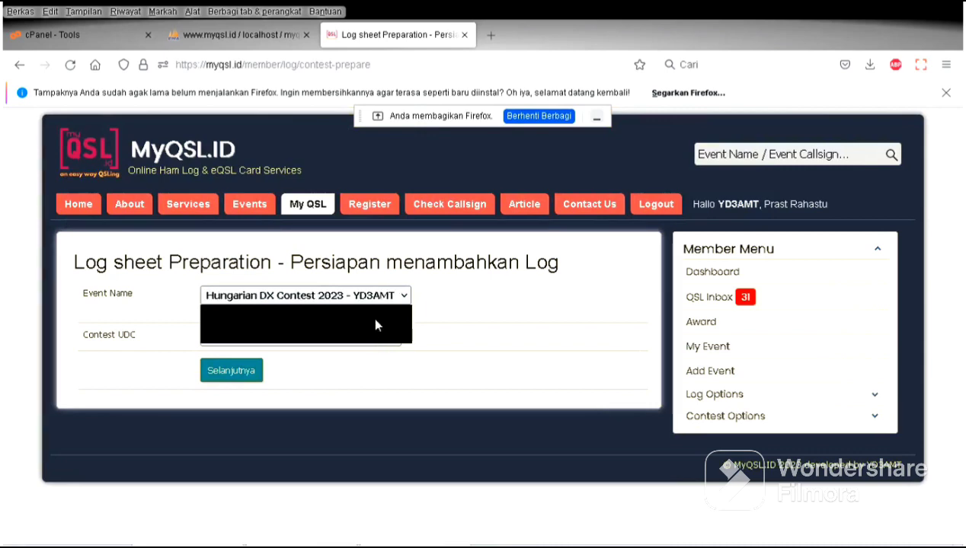
left_click(375, 325)
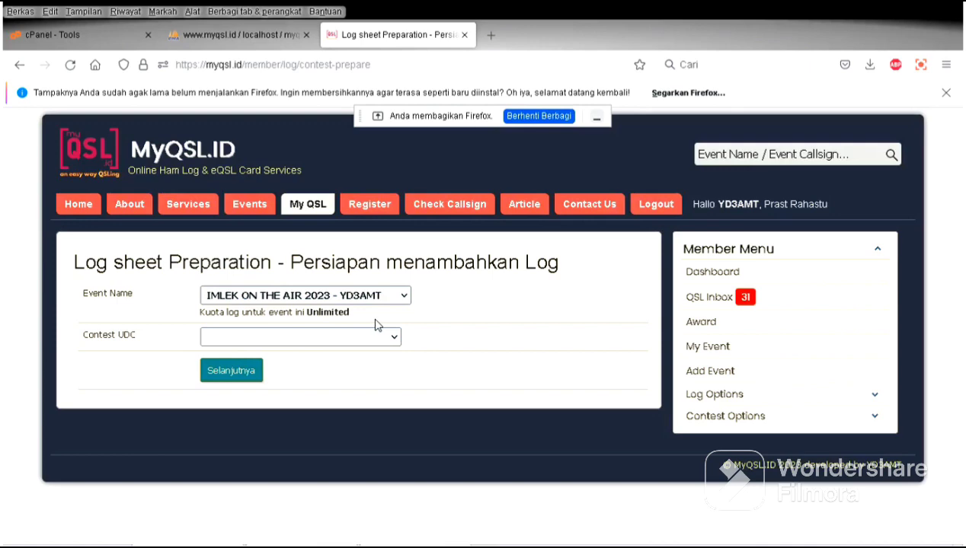
left_click(330, 340)
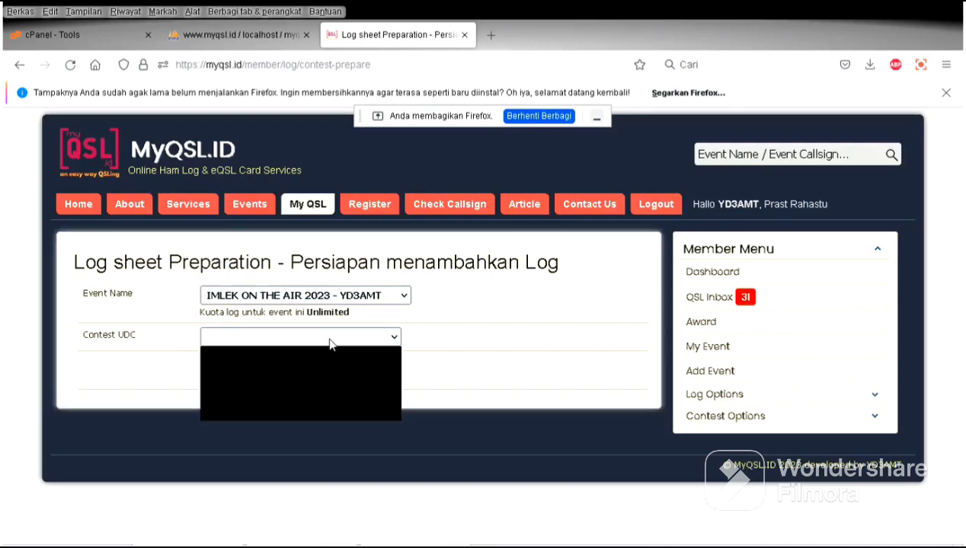
left_click(338, 405)
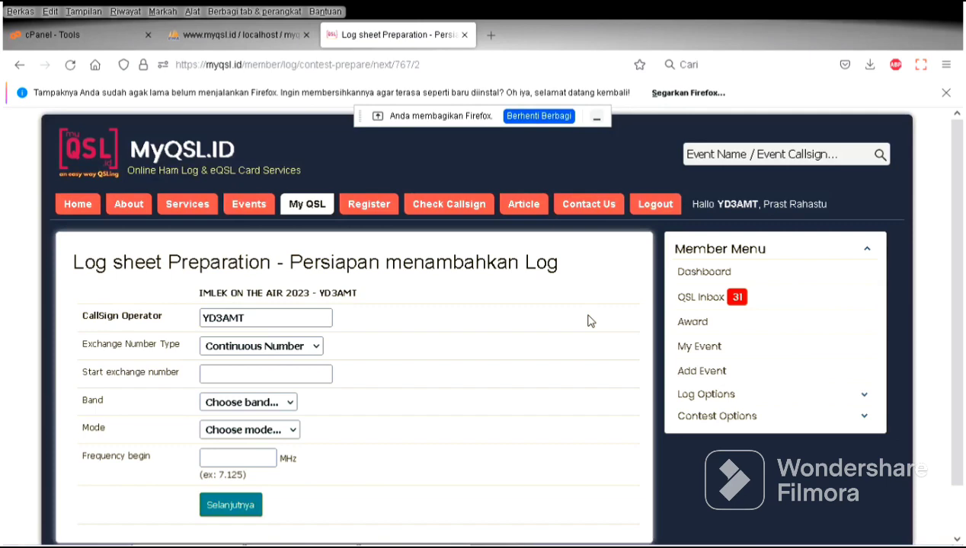
Set the exchange number type to Continuous Number and the start exchange number to 1
scroll(205, 321, "down", 1)
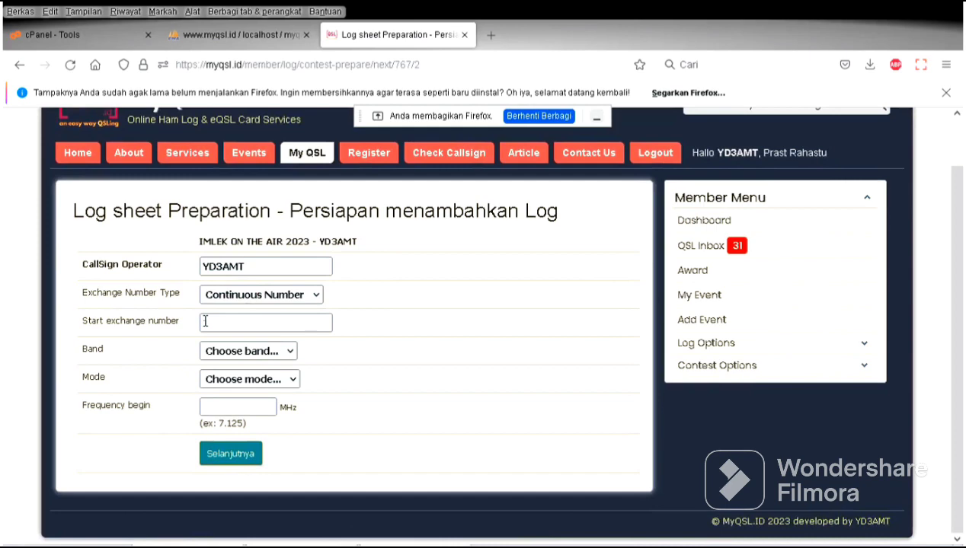
left_click(205, 321)
type("1")
triple_click(168, 303)
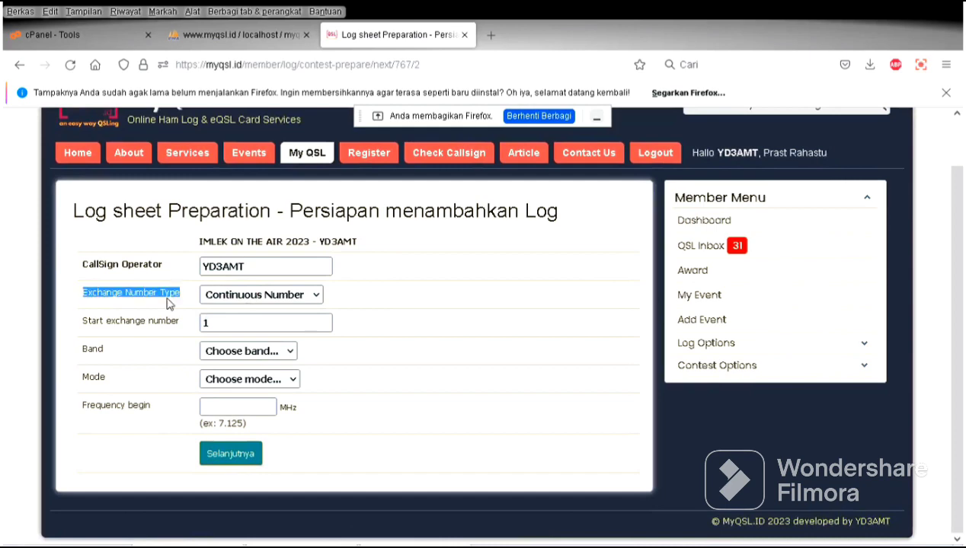
left_click(522, 281)
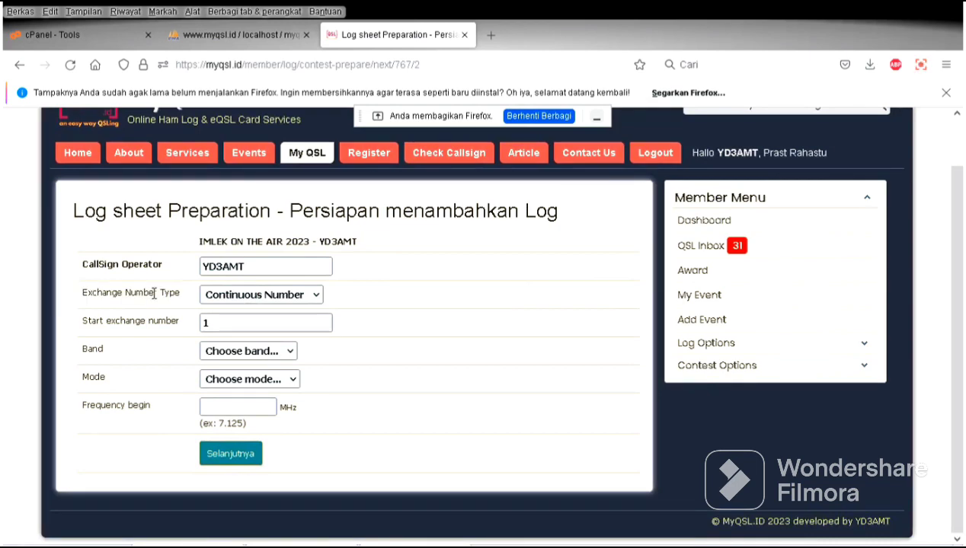
left_click(300, 297)
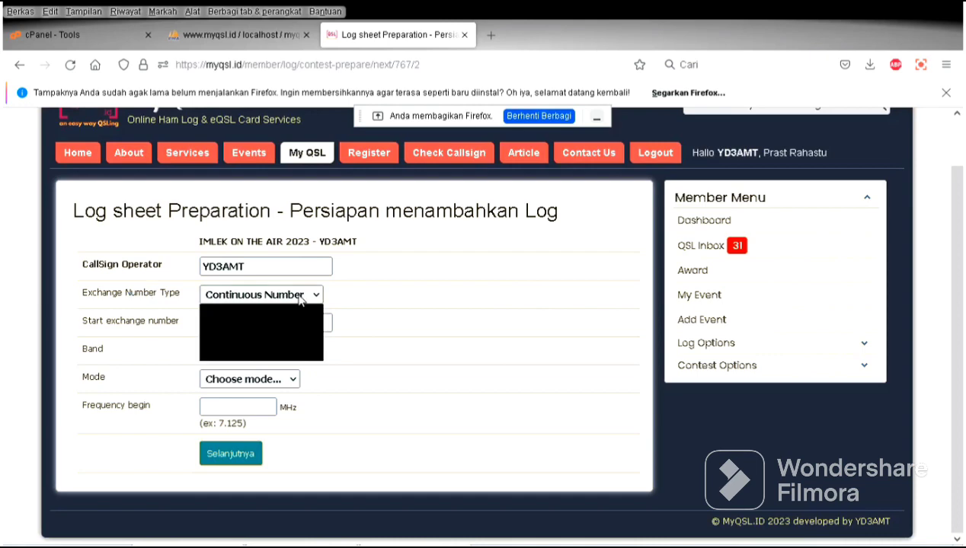
left_click(264, 356)
left_click(229, 321)
type("1")
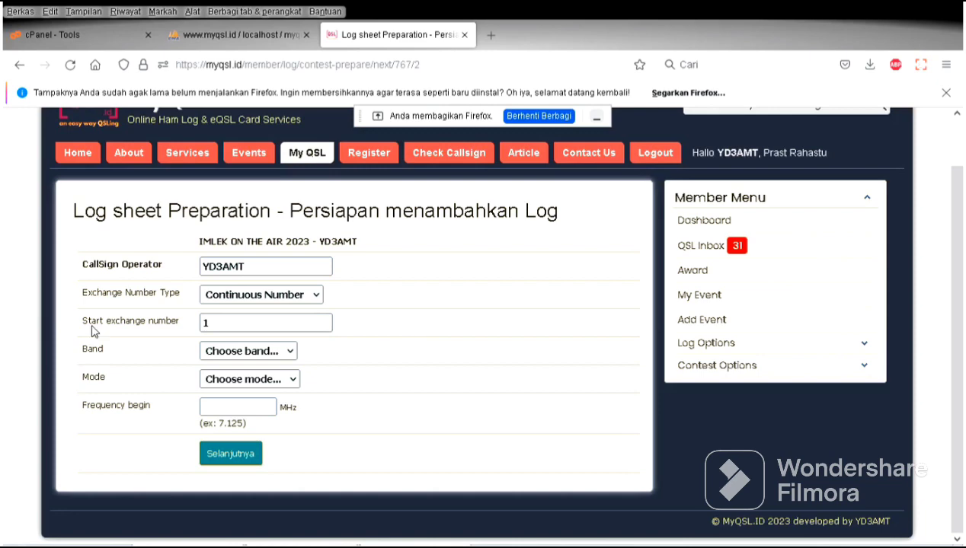
Set the band to 40m, the mode to SSB and the beginning frequency to 7.120 MHz, and proceed to the log sheet
left_click(271, 355)
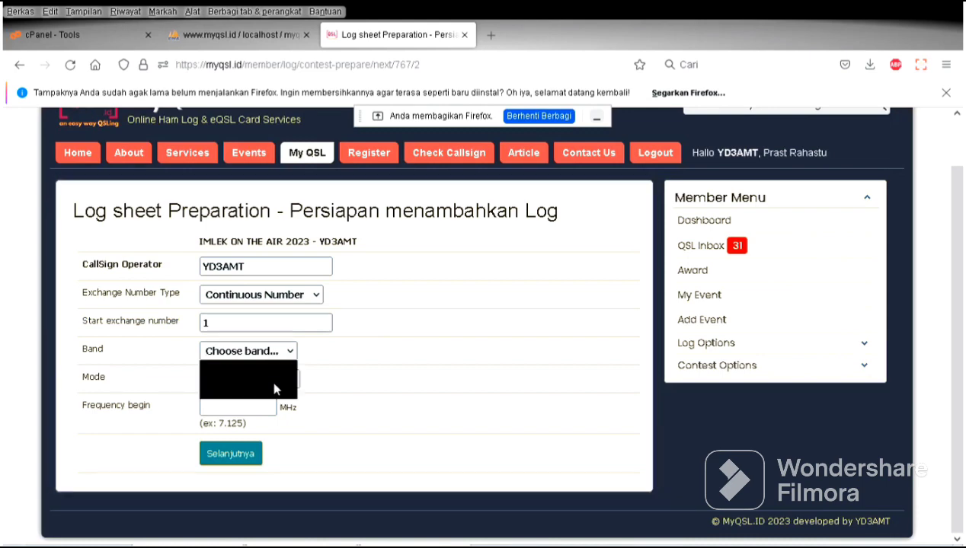
left_click(274, 389)
left_click(234, 409)
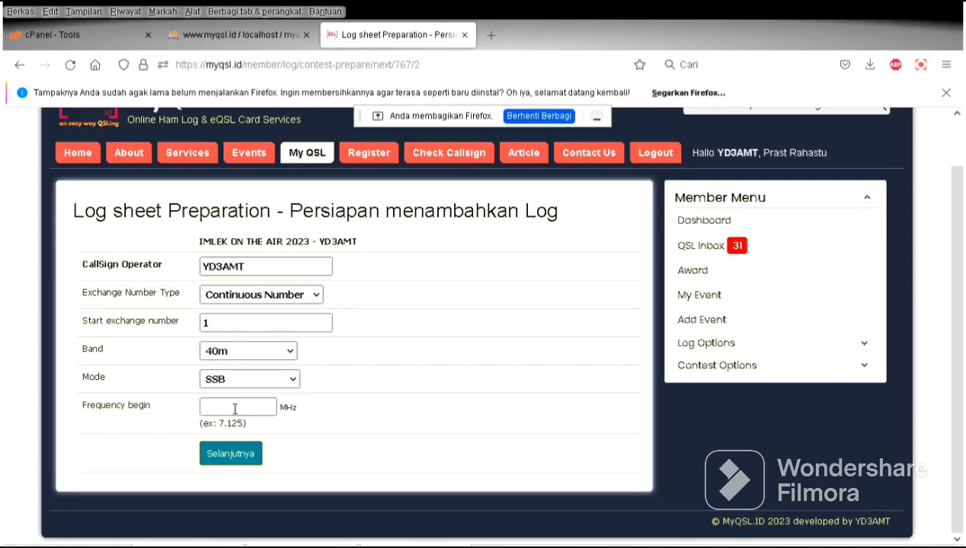
type("7.1")
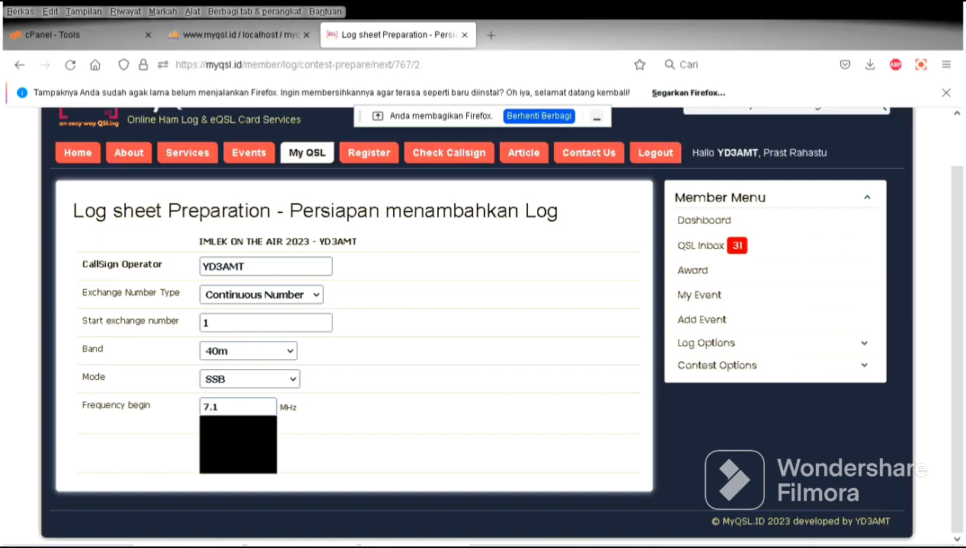
type("20")
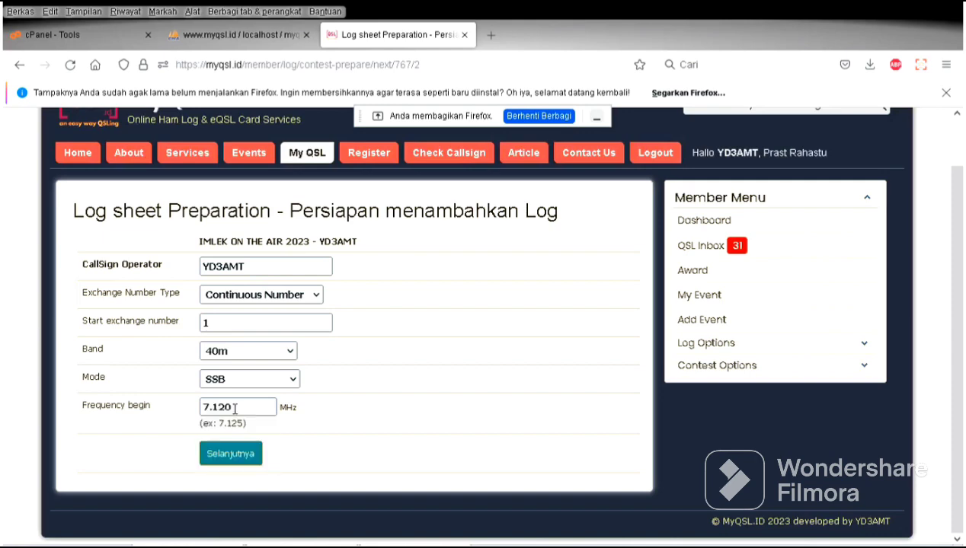
key("Return")
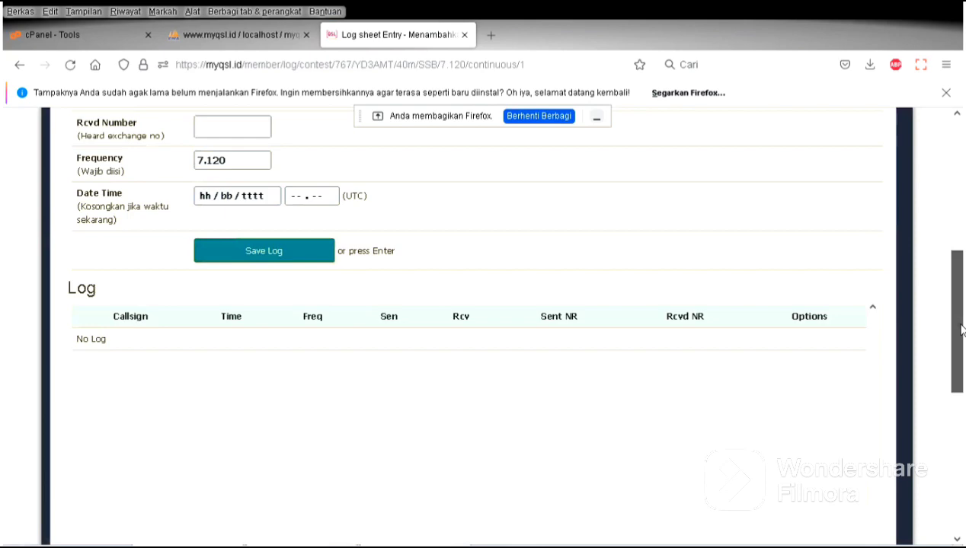
Enter YB3ATK as the callsign of the log entry and check the operator and prefix information beneath it
scroll(465, 325, "up", 4)
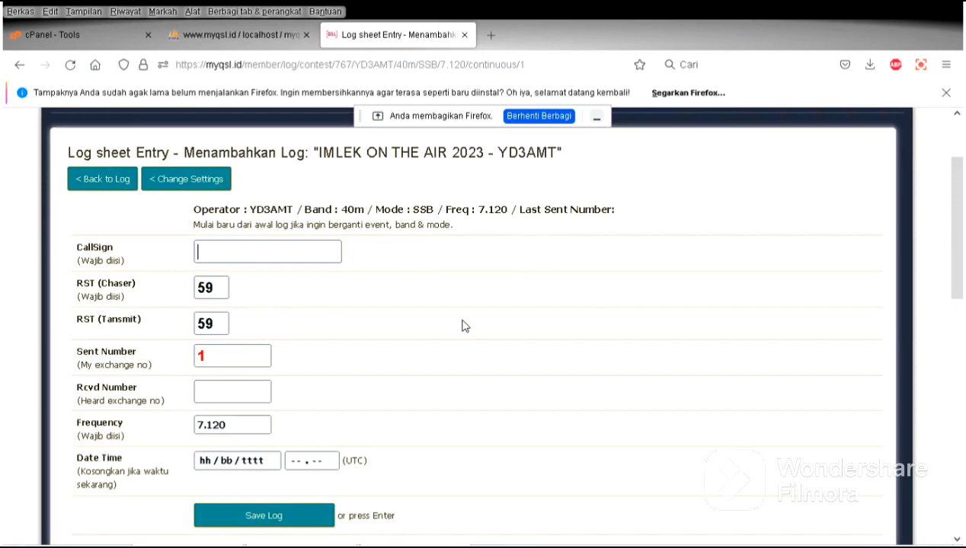
left_click(260, 247)
type("YB3")
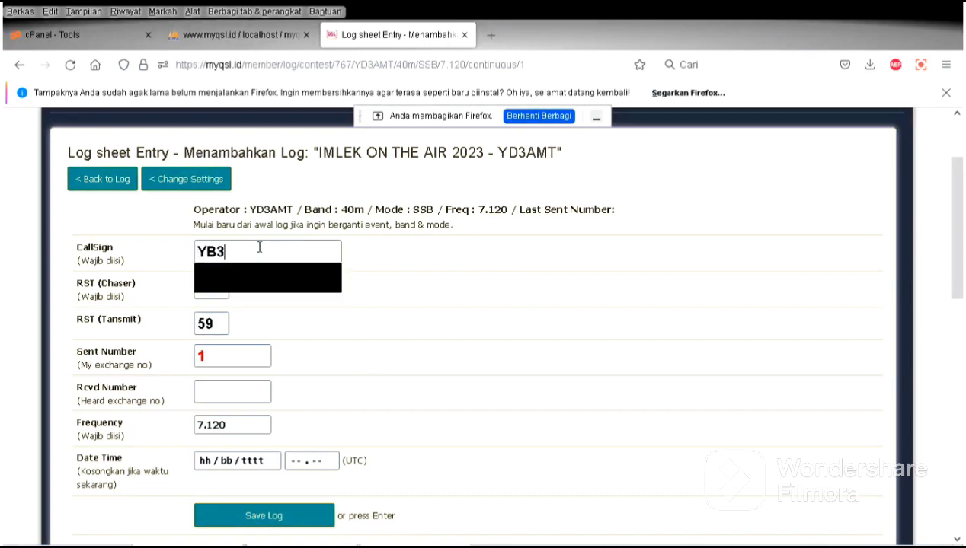
type("ATK")
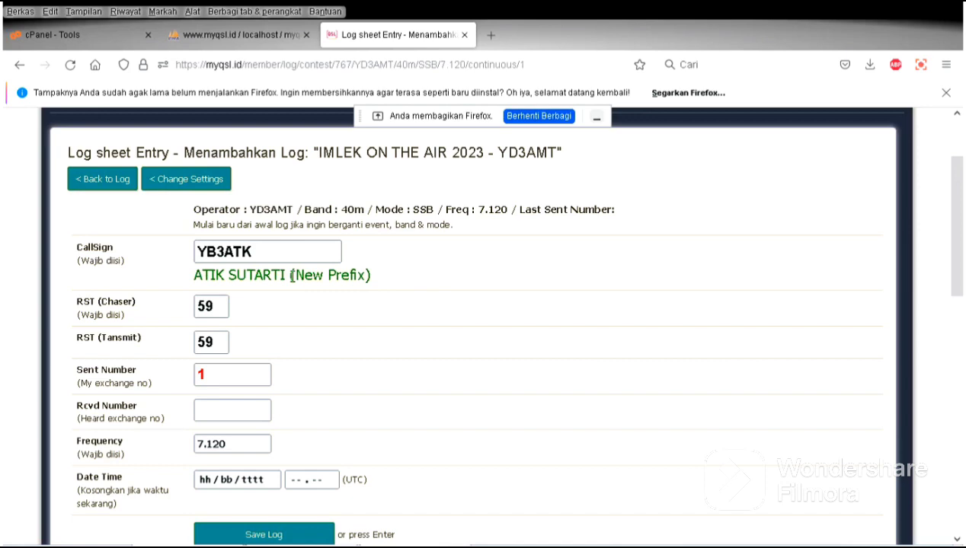
left_click_drag(291, 276, 200, 276)
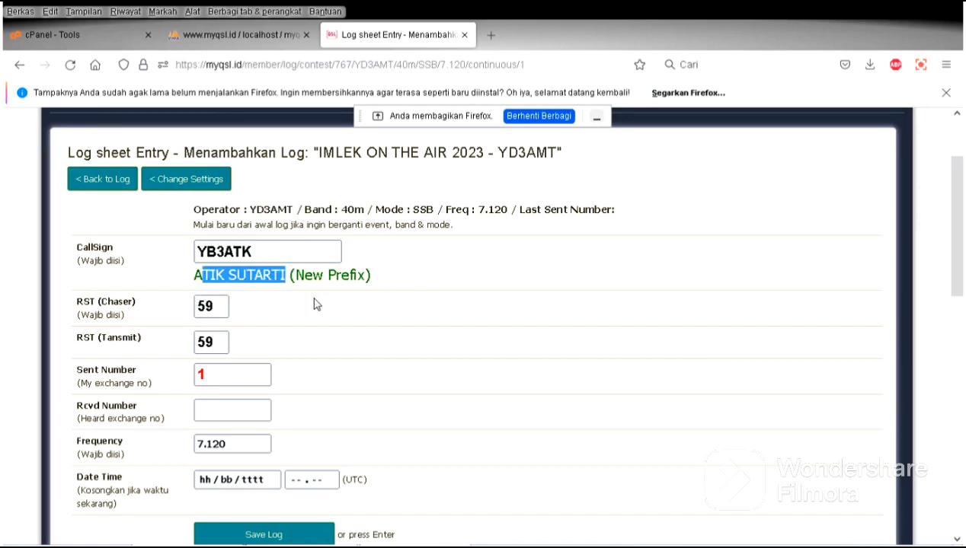
left_click_drag(296, 276, 366, 277)
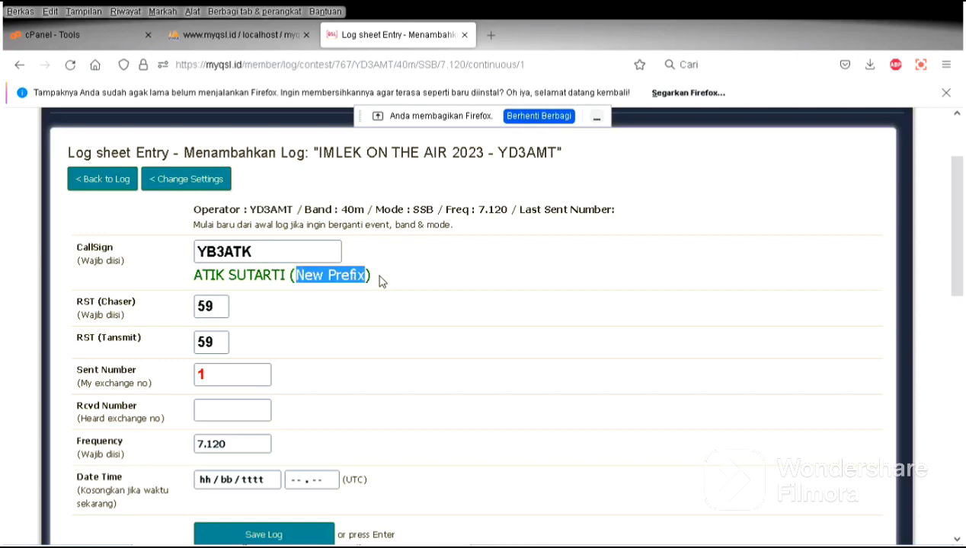
Set the log entry's received number to 5, leave its date and time blank, and save the log
left_click(217, 303)
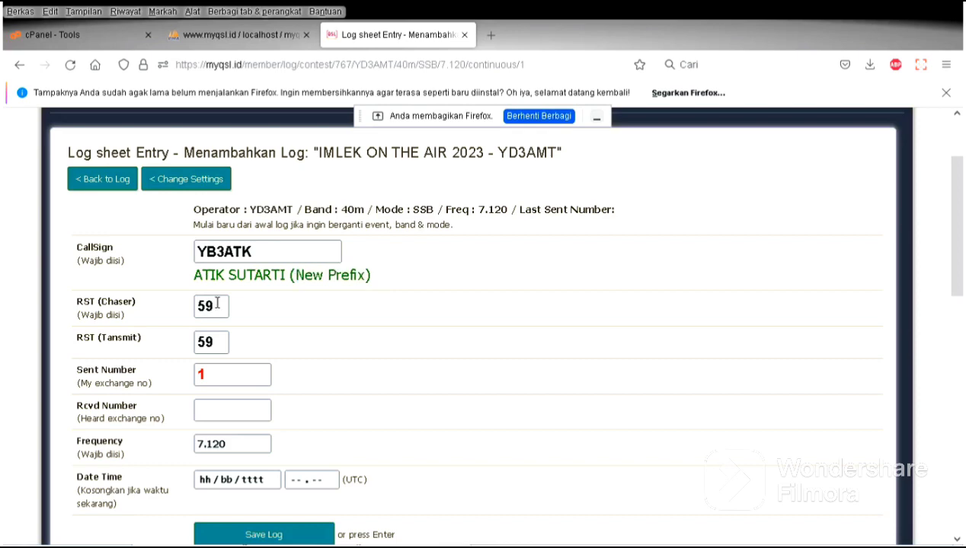
double_click(217, 382)
left_click(313, 403)
left_click(232, 412)
type("5")
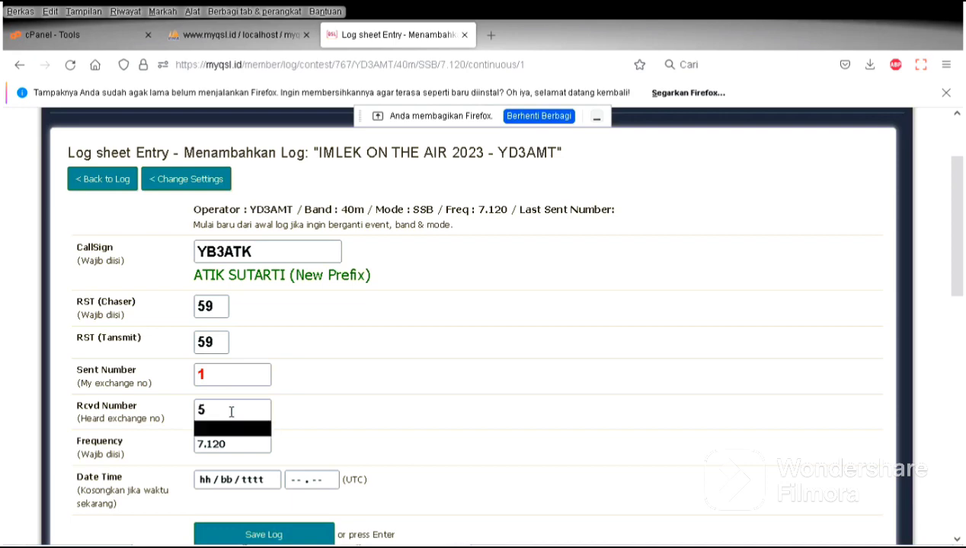
key("Left")
type("0")
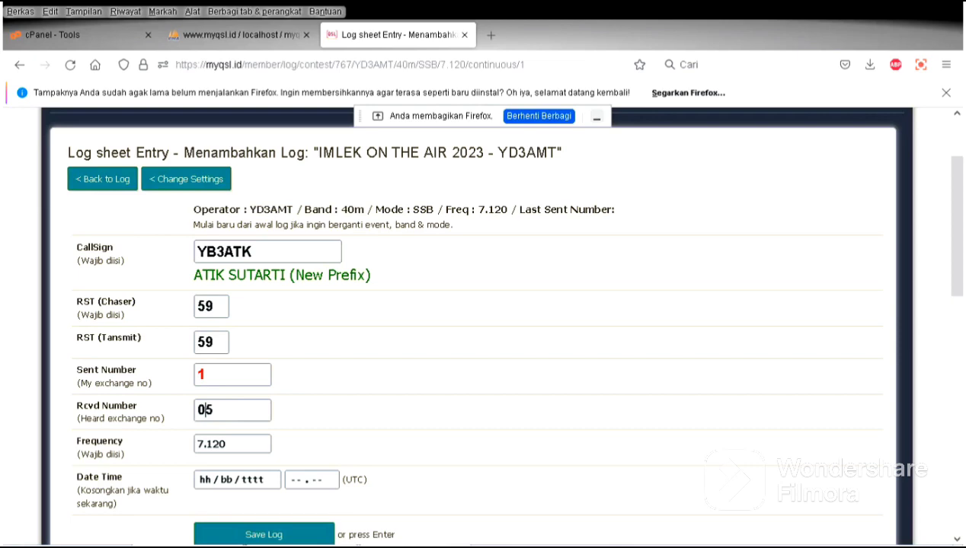
key("BackSpace")
scroll(83, 415, "down", 2)
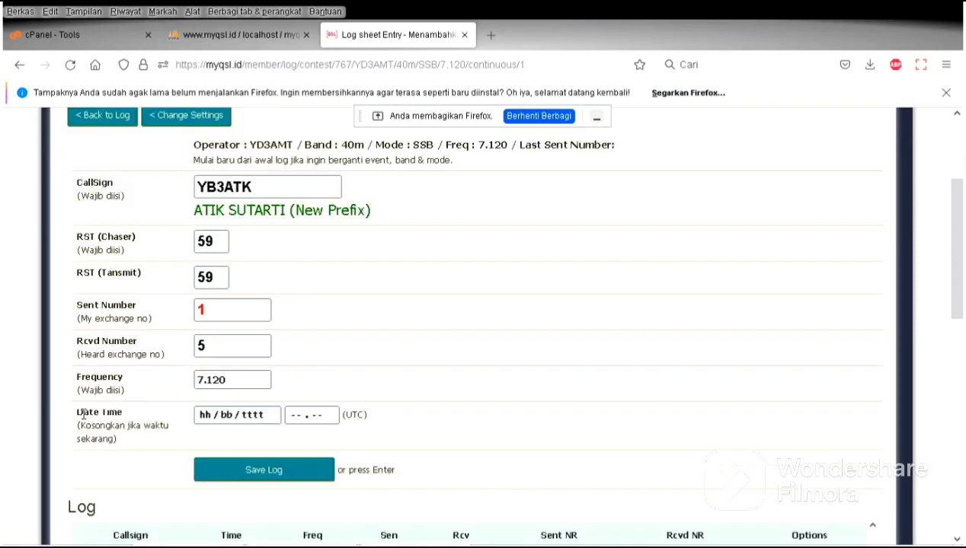
double_click(83, 415)
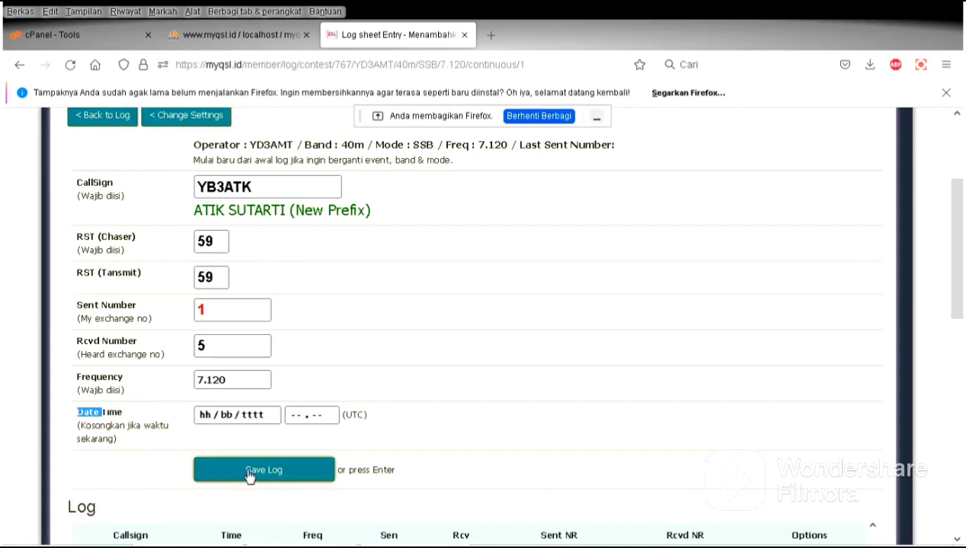
left_click(250, 474)
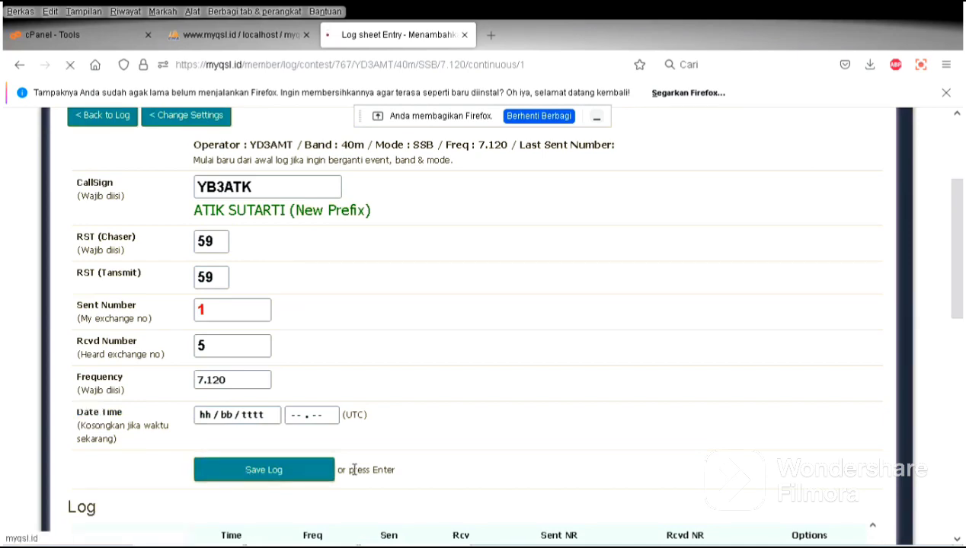
triple_click(166, 345)
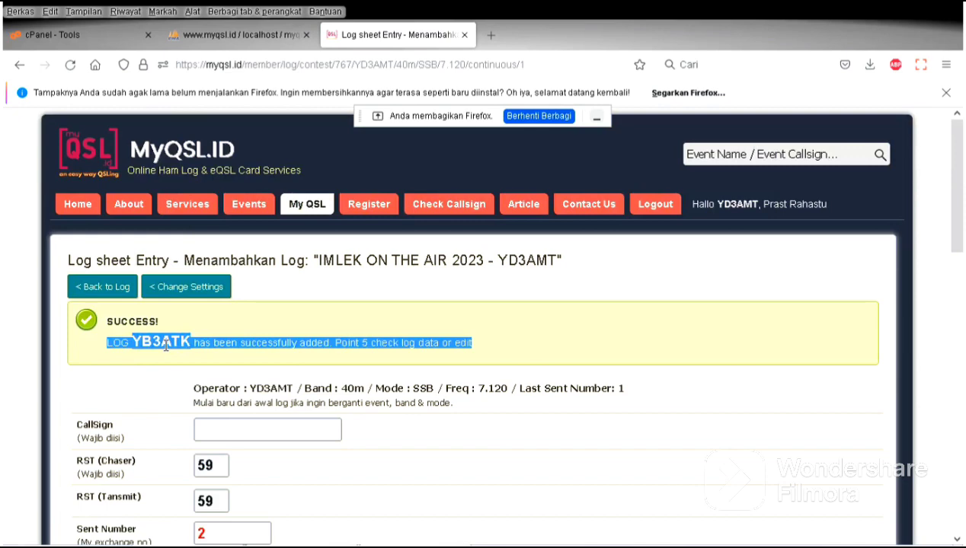
left_click(683, 302)
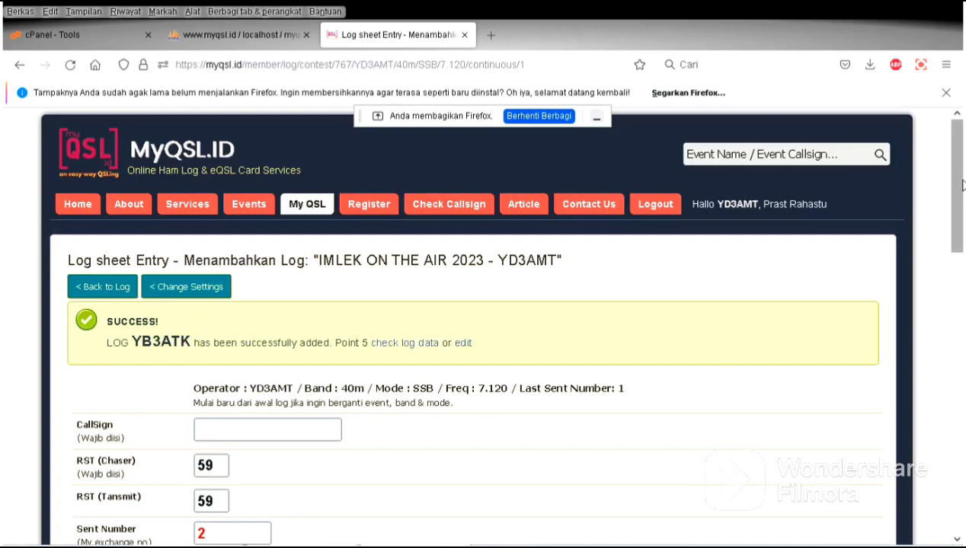
left_click_drag(962, 185, 961, 221)
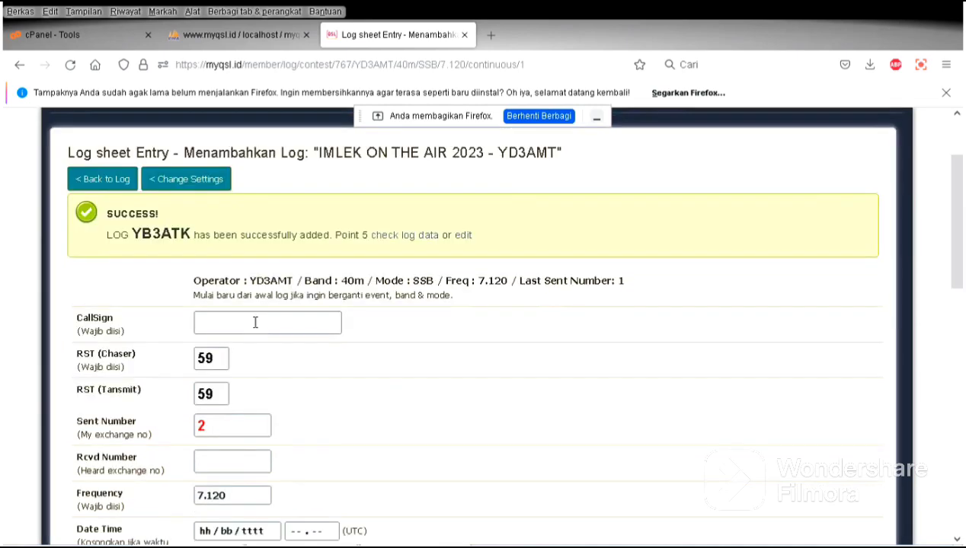
left_click(255, 322)
type("YD3")
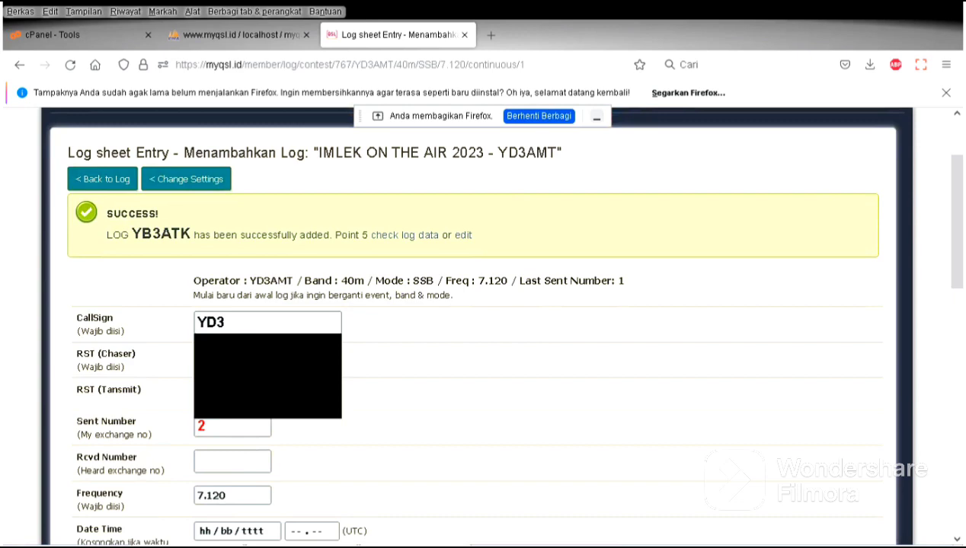
type("CQX")
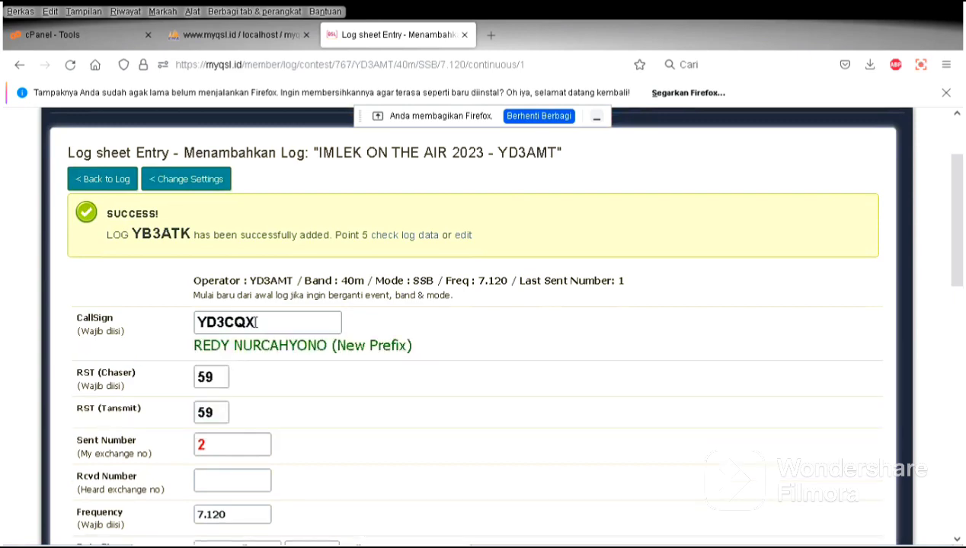
left_click(215, 481)
type("10")
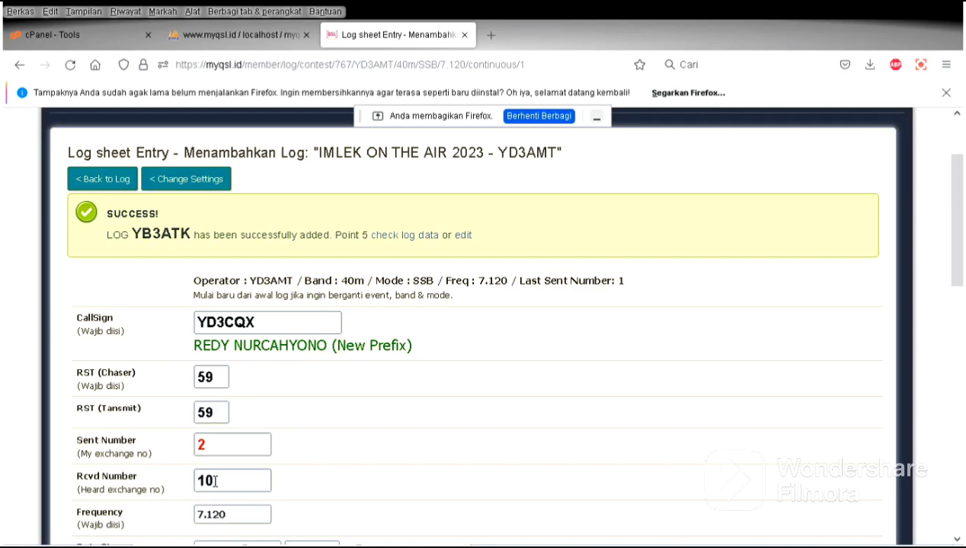
key("Return")
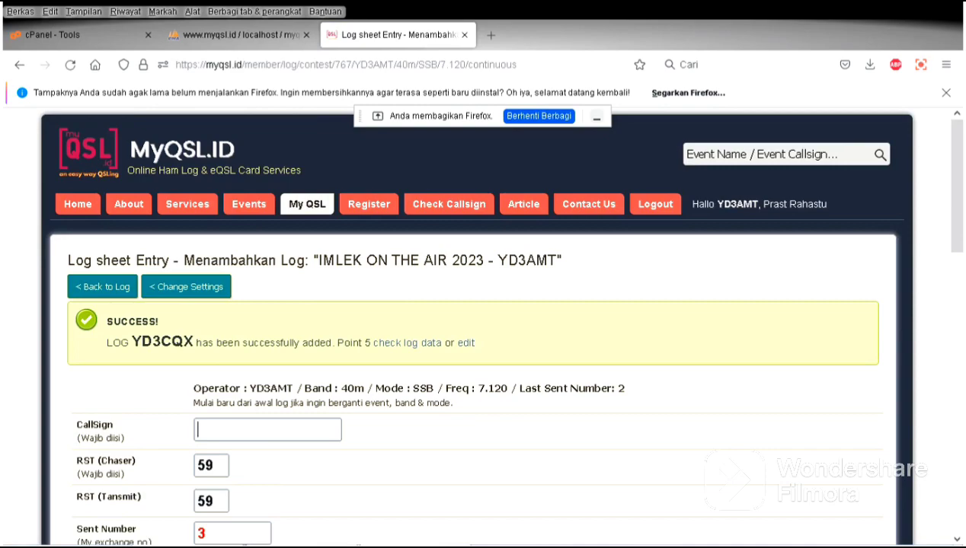
Enter YD2BIU as the callsign of the next log entry and set its received number to 13
scroll(961, 227, "down", 2)
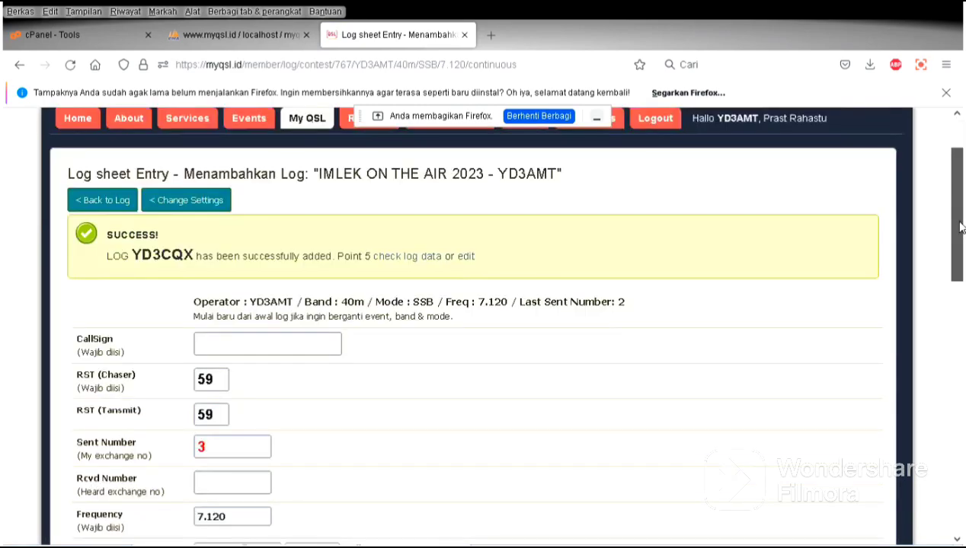
scroll(962, 227, "down", 1)
type("YD")
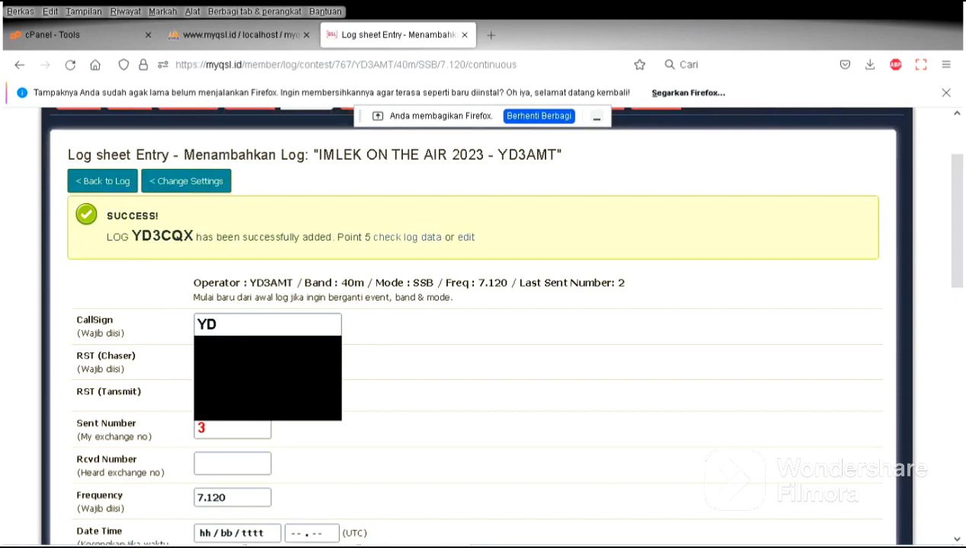
type("2")
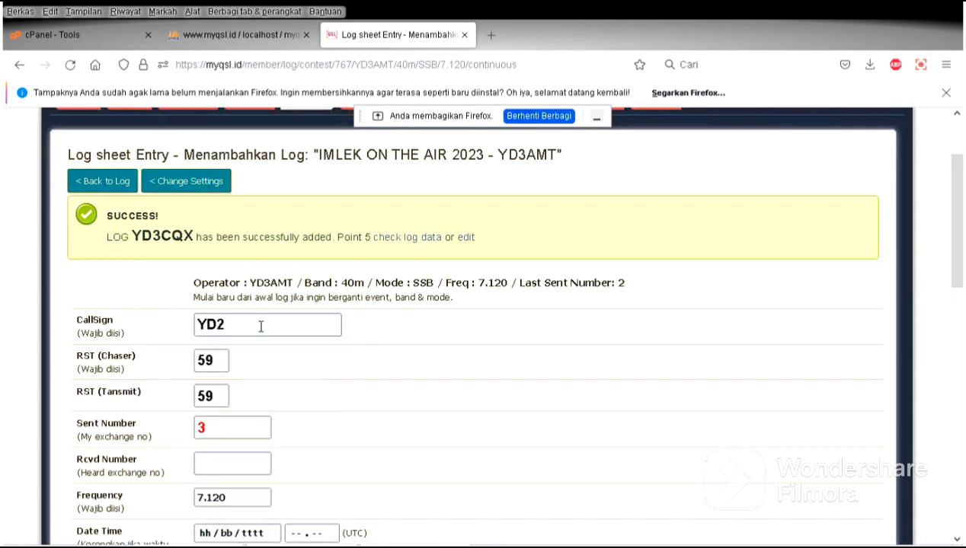
type("BIU")
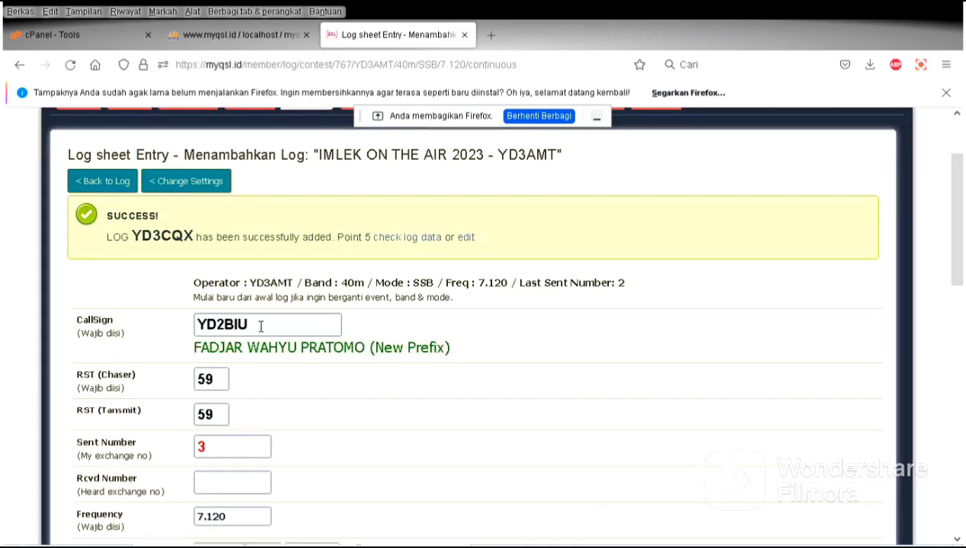
left_click(228, 488)
type("13")
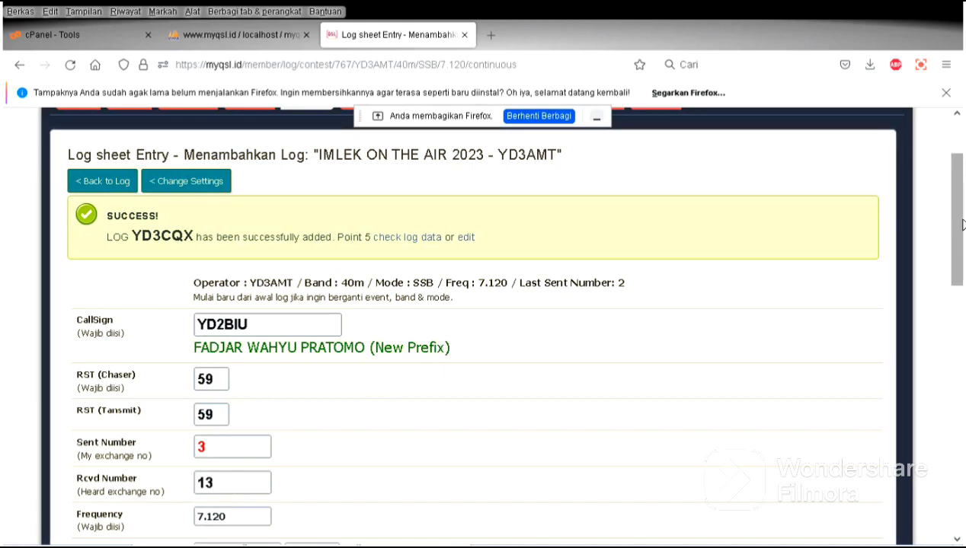
Change the YD2BIU entry's frequency to 7.135 and save the log
left_click_drag(962, 225, 961, 281)
left_click_drag(220, 348, 249, 349)
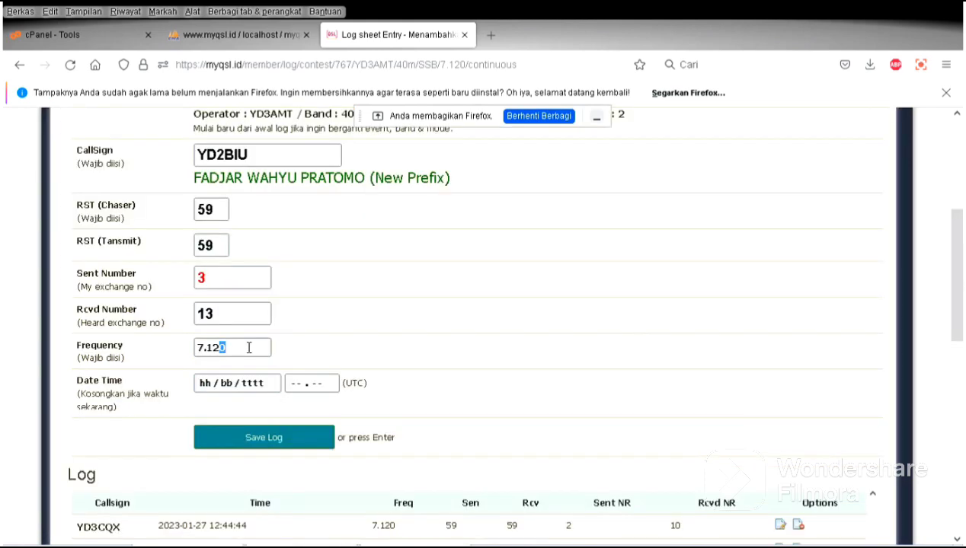
key("BackSpace")
key("BackSpace")
type("35")
key("Return")
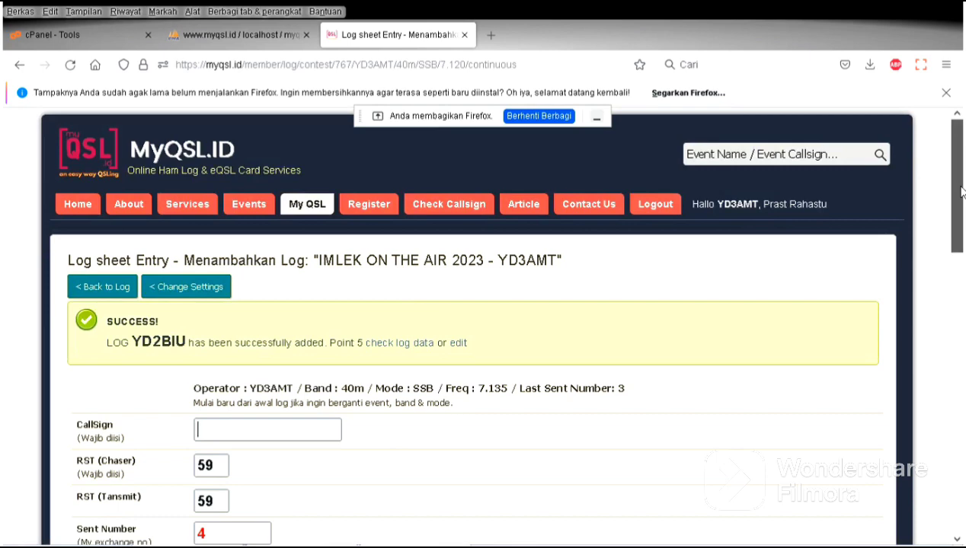
scroll(961, 192, "down", 3)
type("Y")
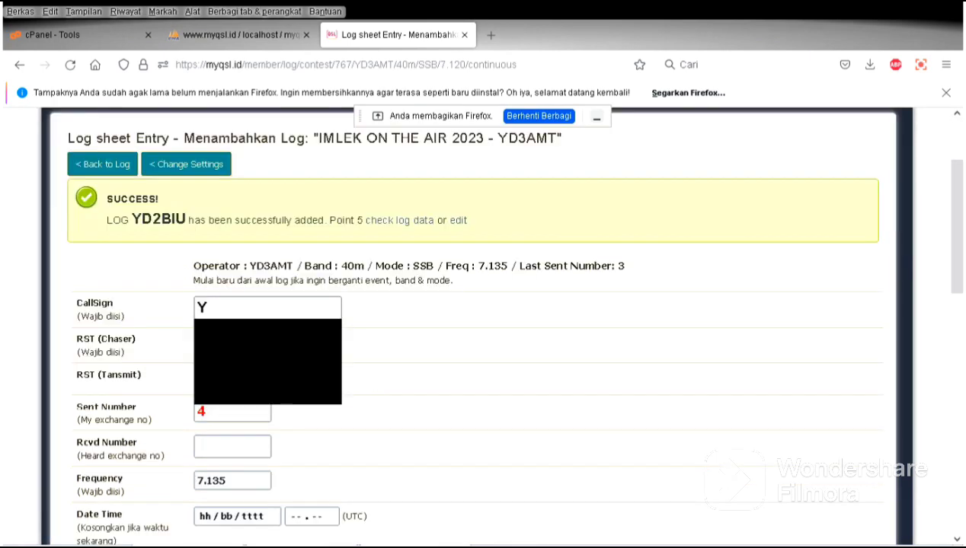
type("B")
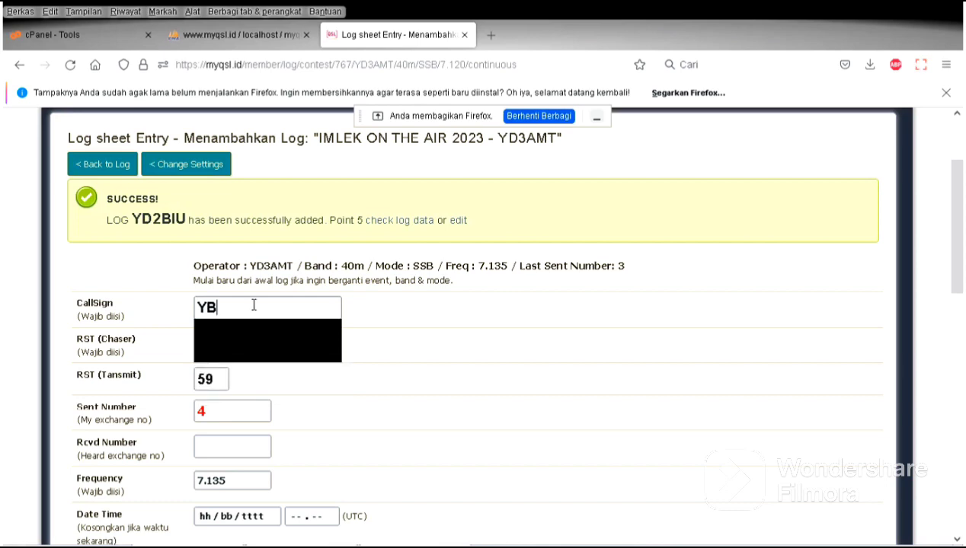
key("BackSpace")
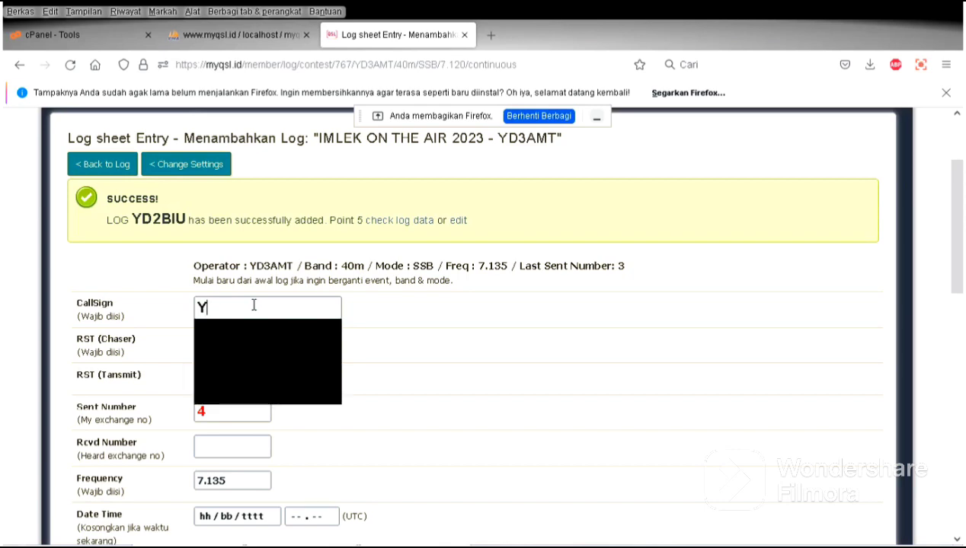
type("b")
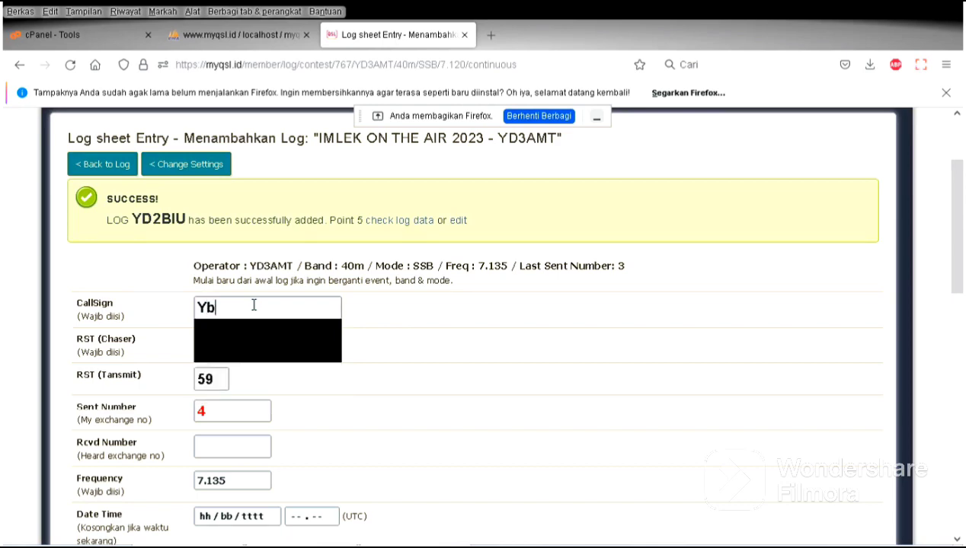
key("BackSpace")
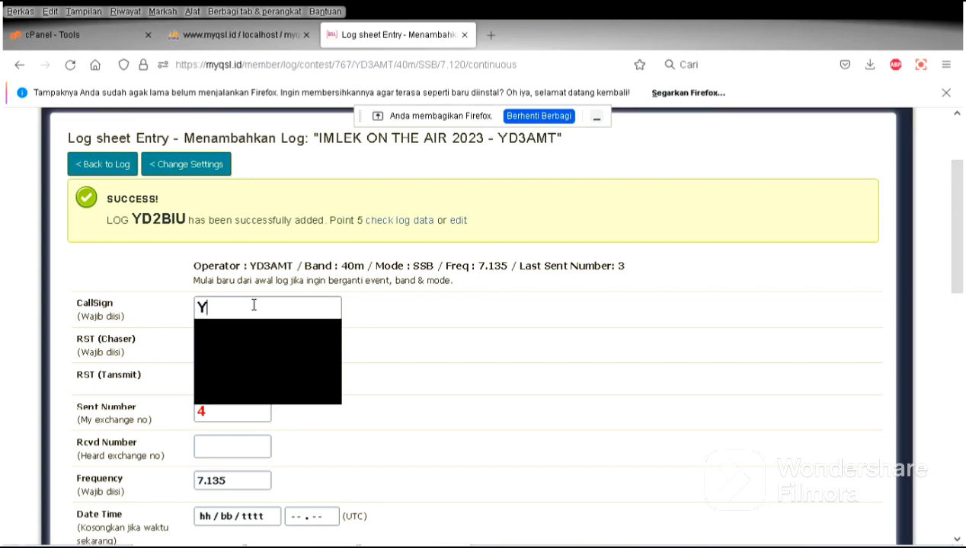
key("Escape")
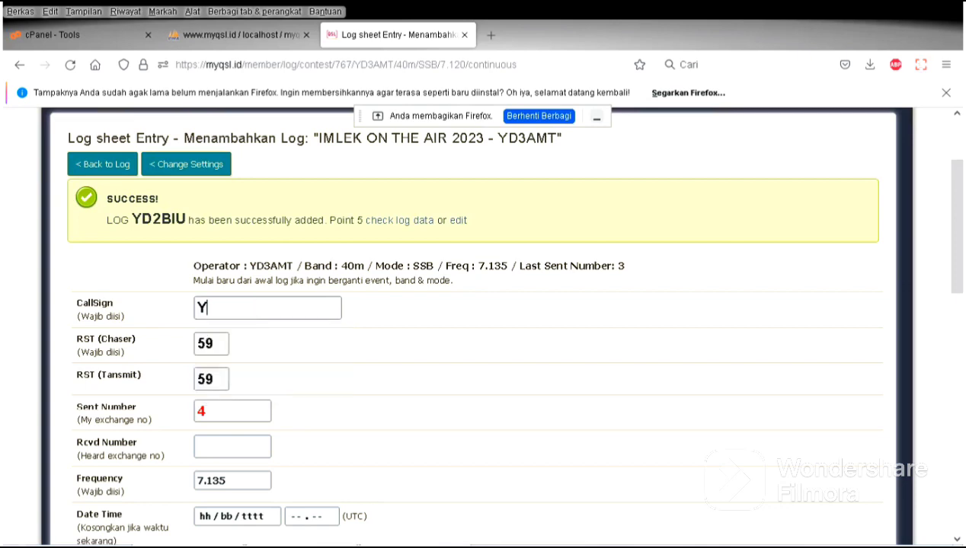
type("D3BFB")
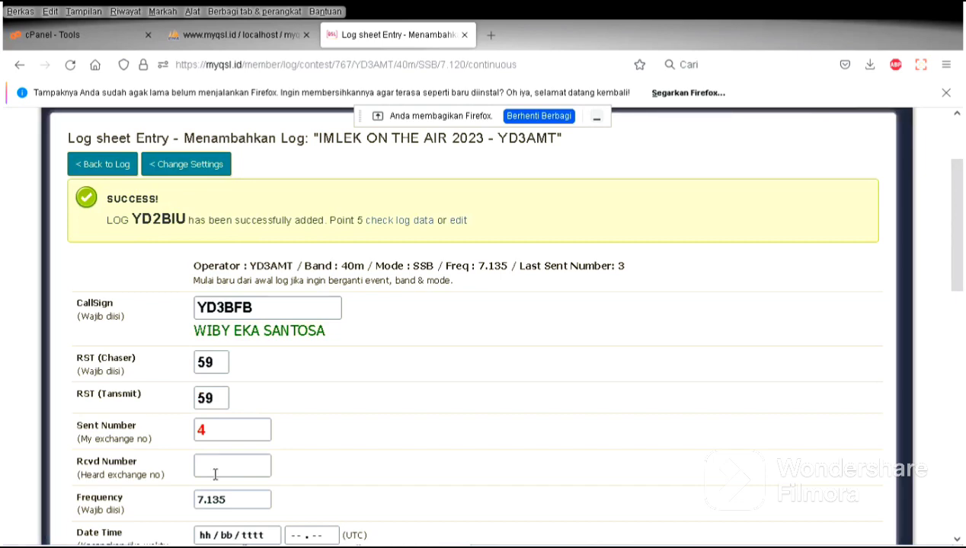
key("Return")
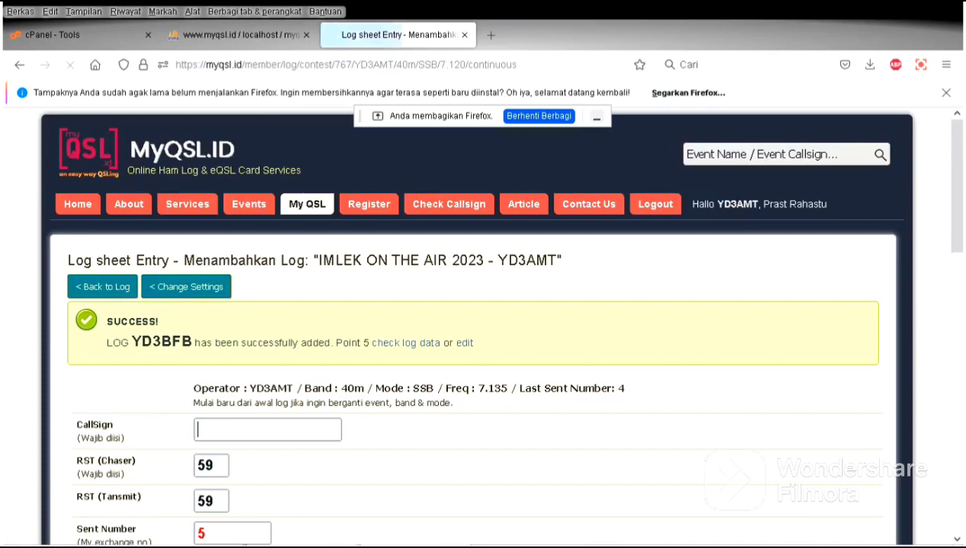
scroll(178, 395, "down", 5)
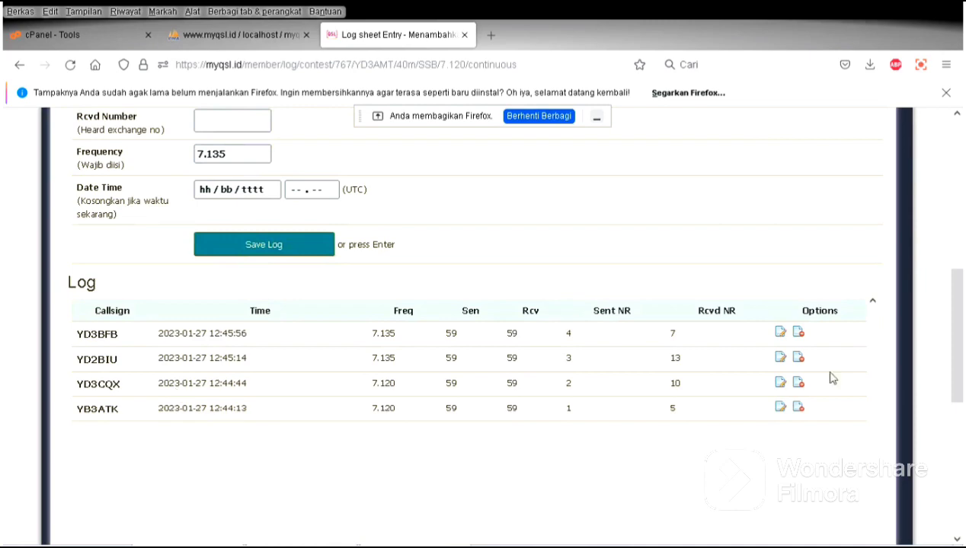
scroll(252, 214, "up", 3)
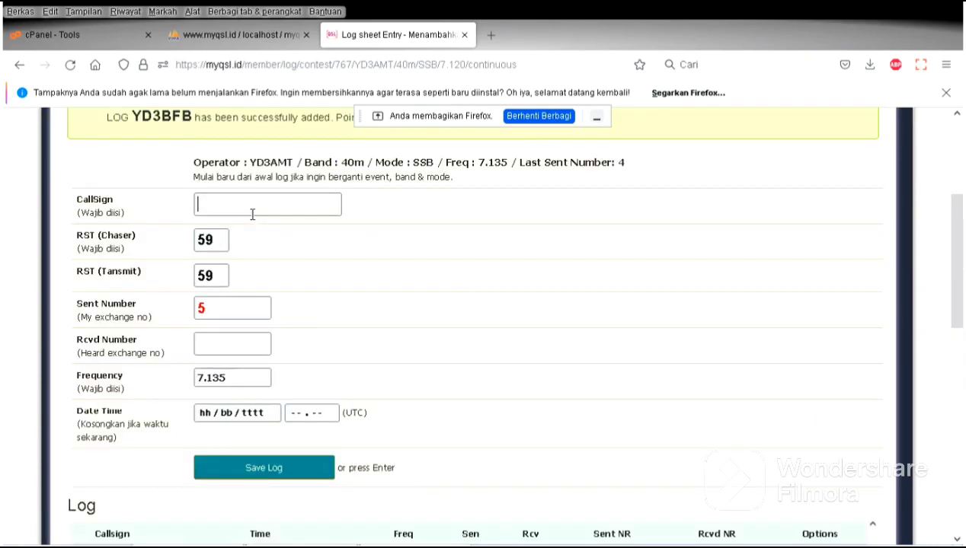
type("YC0NHG")
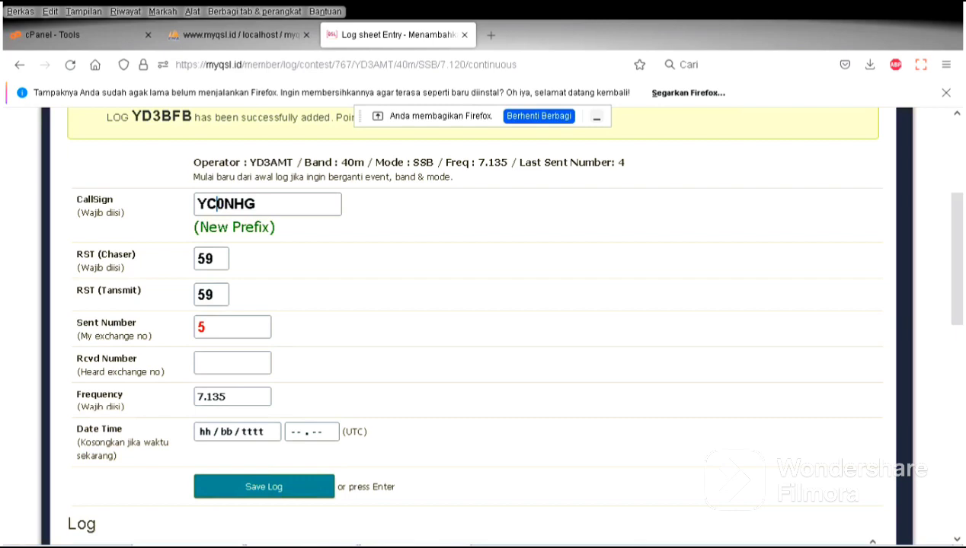
key("BackSpace")
type("D")
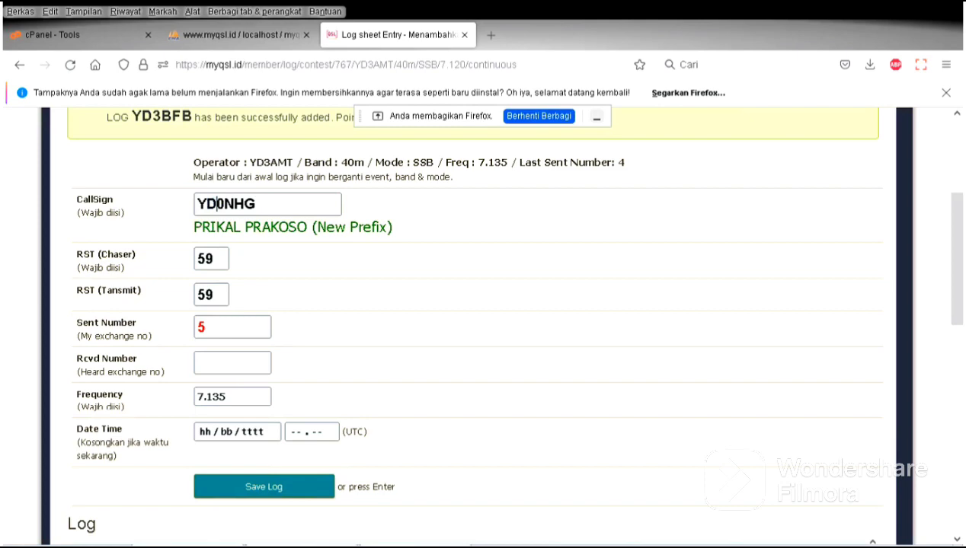
key("Return")
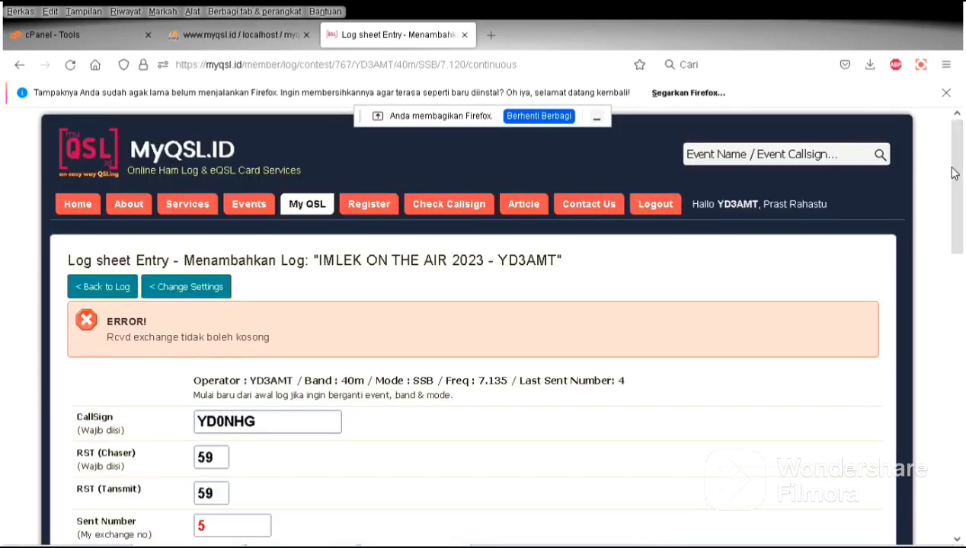
scroll(247, 203, "down", 3)
triple_click(247, 198)
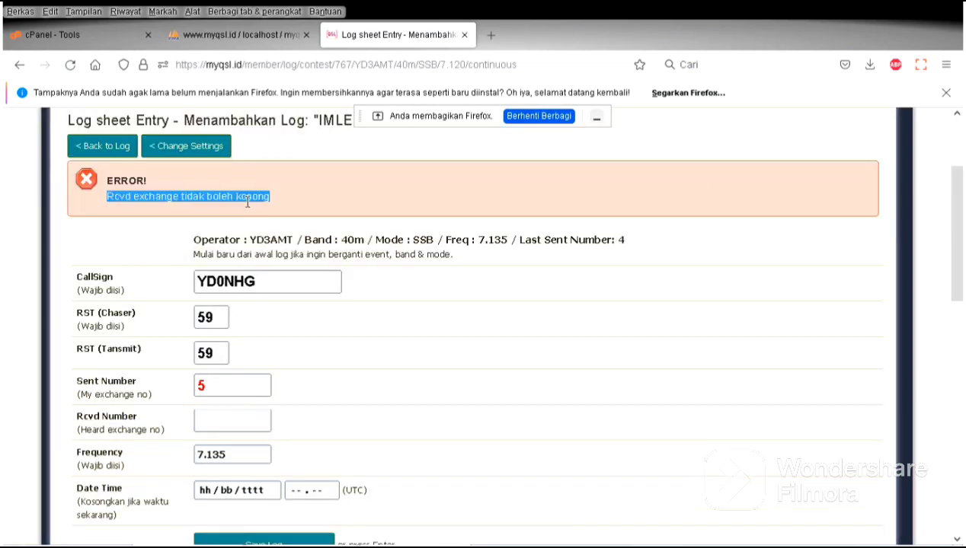
left_click(229, 426)
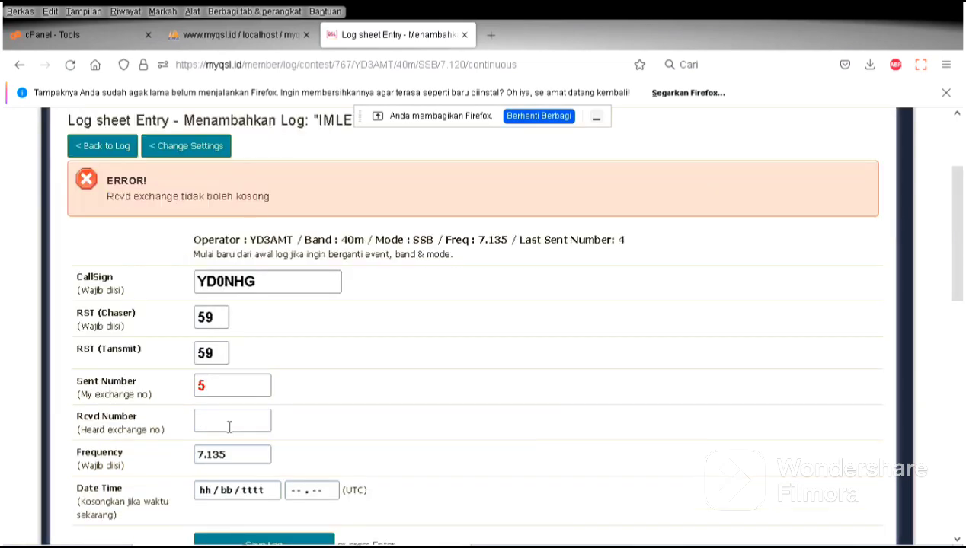
type("15")
key("Return")
left_click_drag(957, 200, 963, 293)
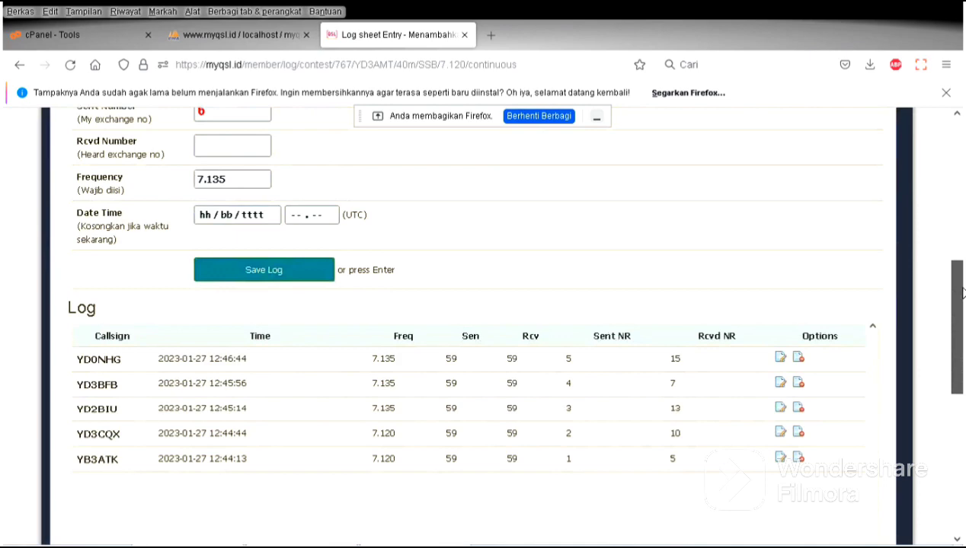
left_click_drag(963, 293, 952, 297)
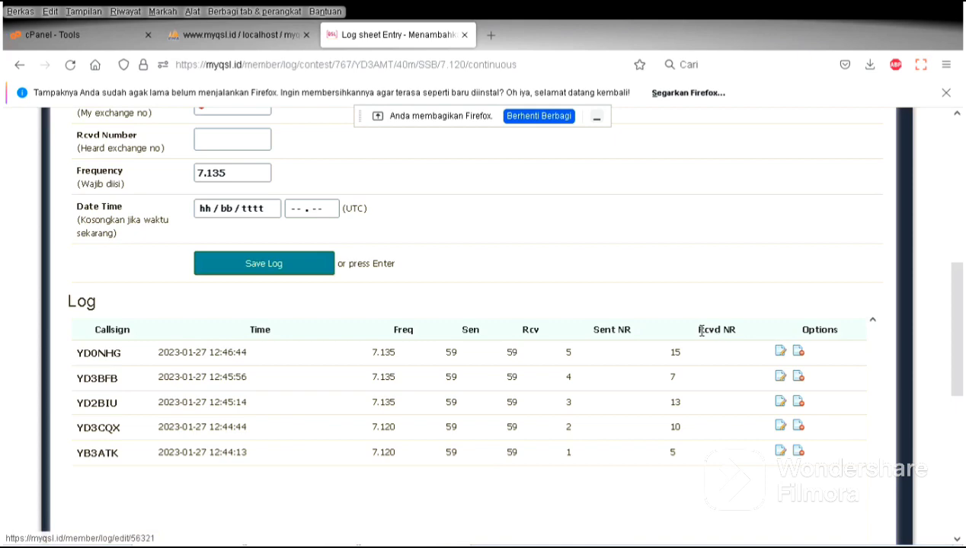
Edit the saved YD0NHG log, set its received number to 2, and save the change
left_click(780, 351)
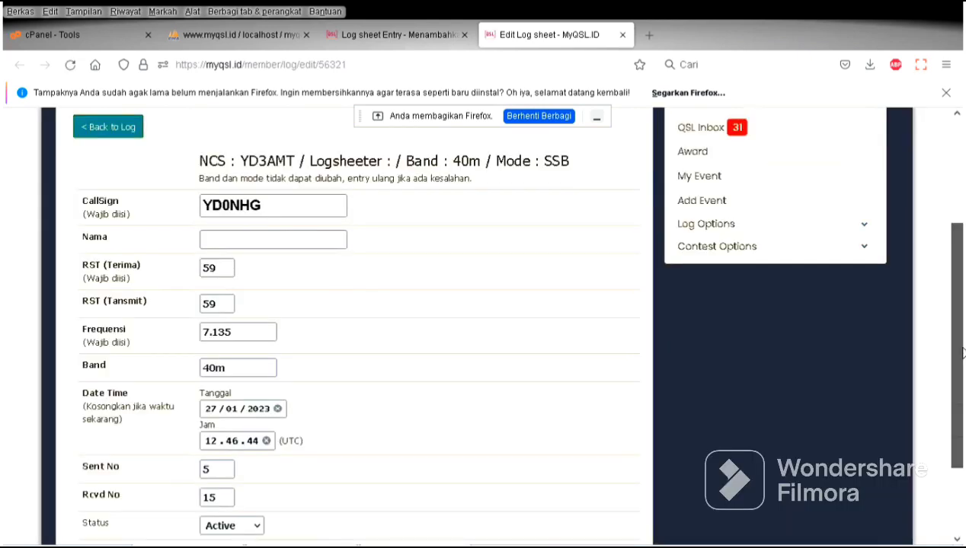
scroll(962, 352, "down", 1)
double_click(227, 453)
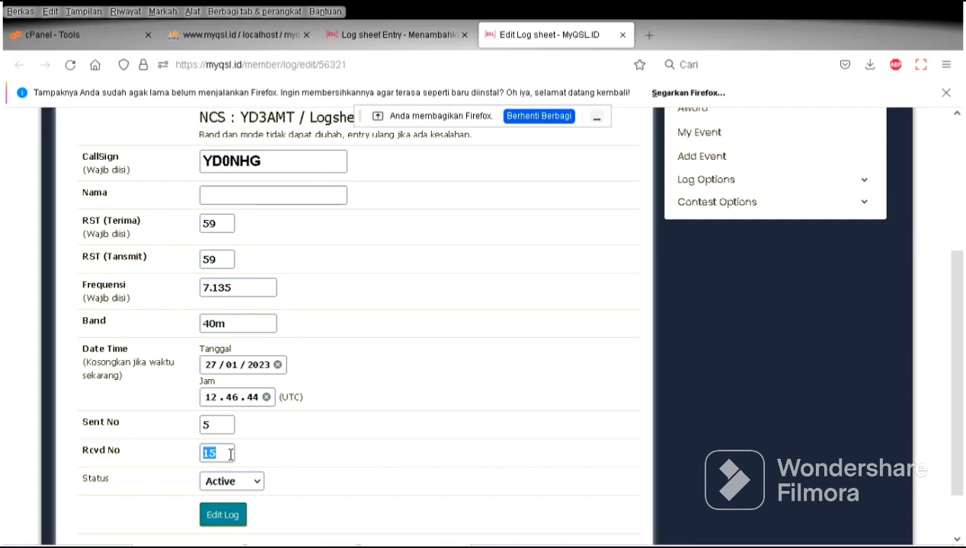
type("2")
key("Return")
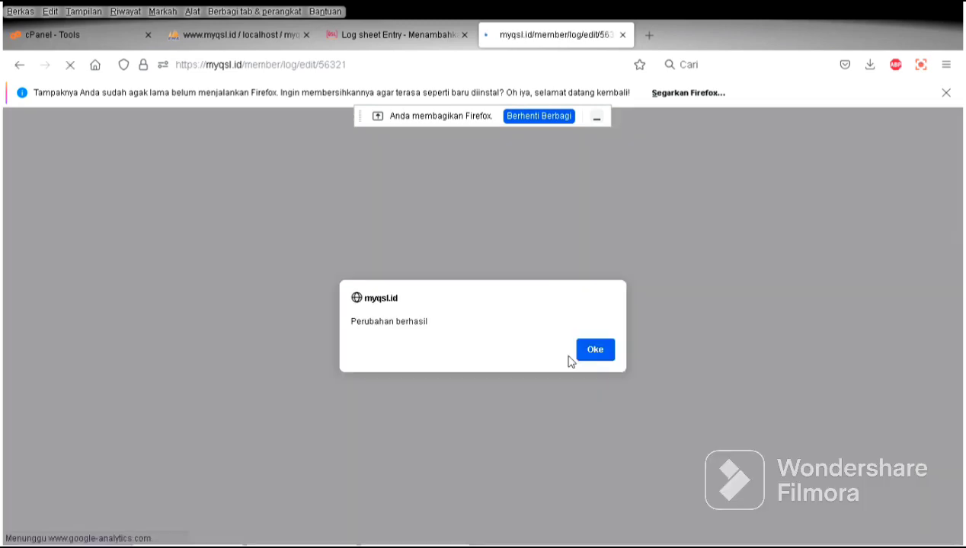
left_click(582, 354)
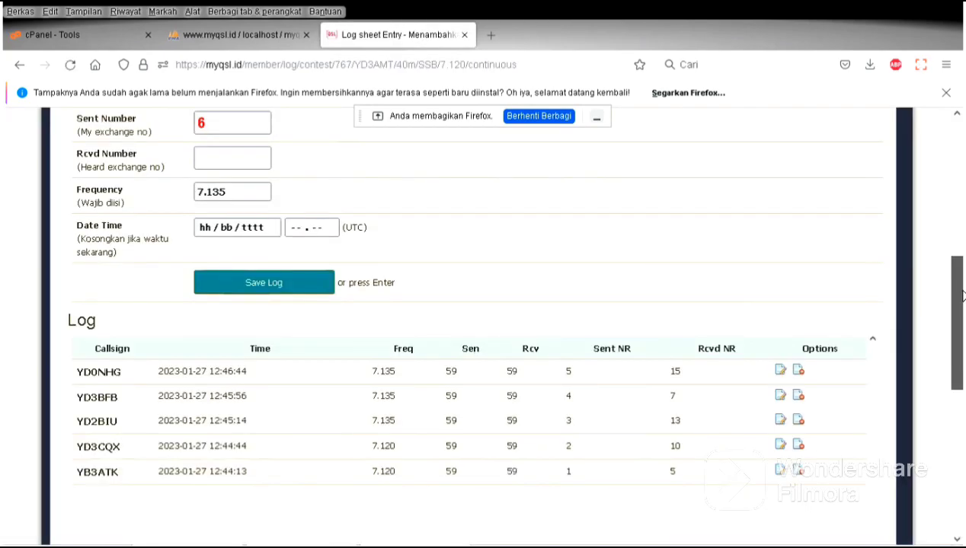
type("Y")
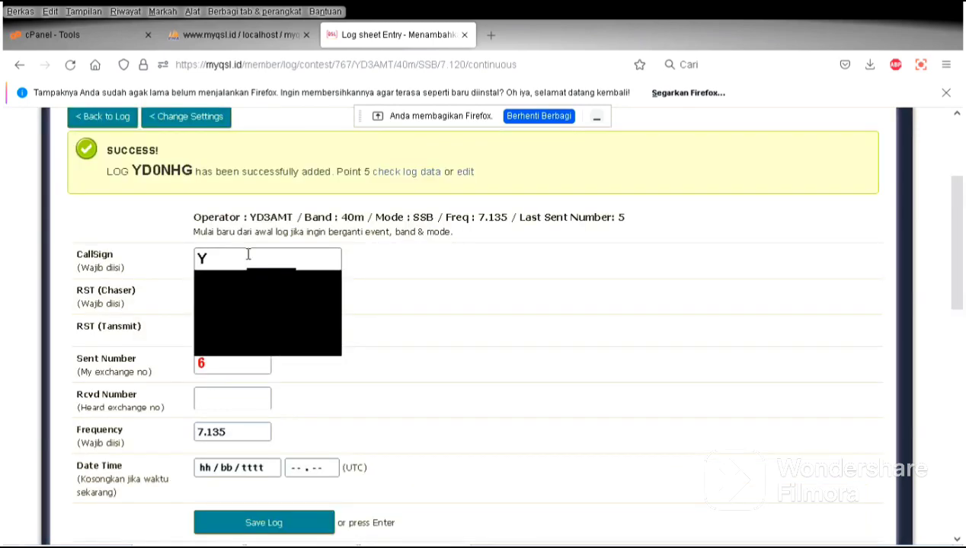
type("F")
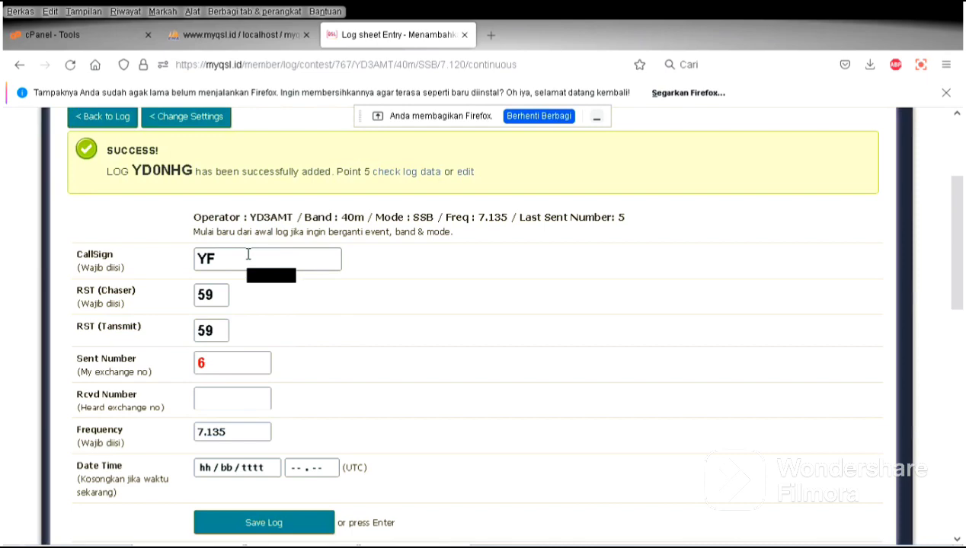
type("3ERE")
left_click(218, 392)
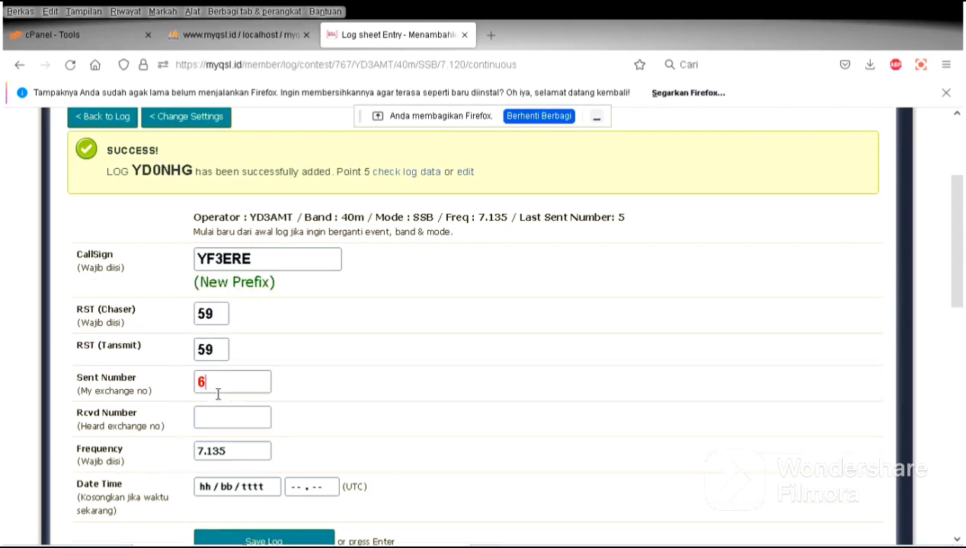
left_click(229, 417)
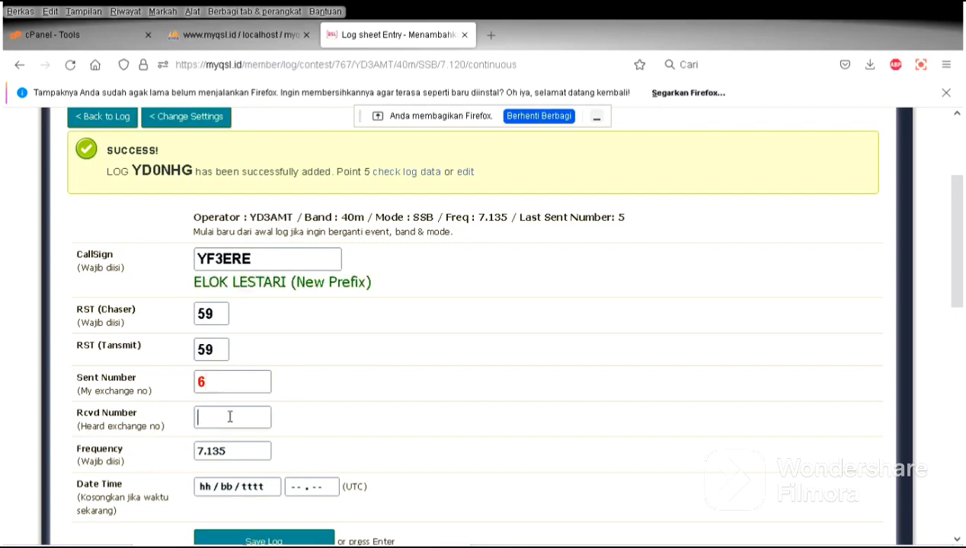
key("Return")
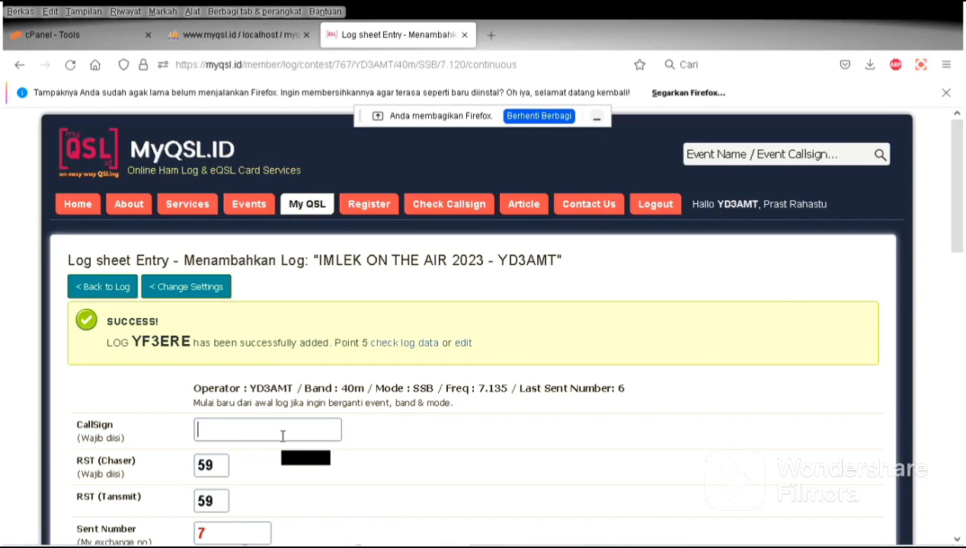
type("9W")
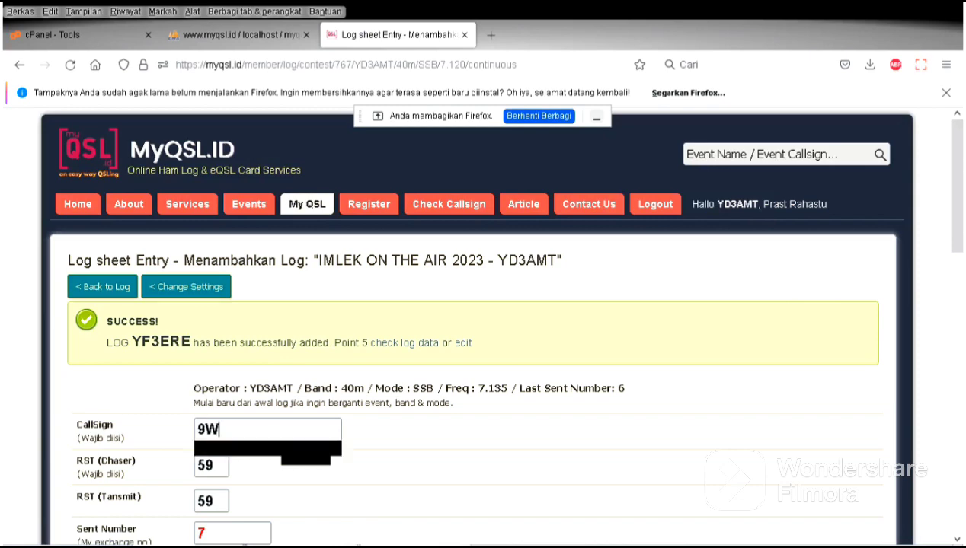
key("Down")
key("Return")
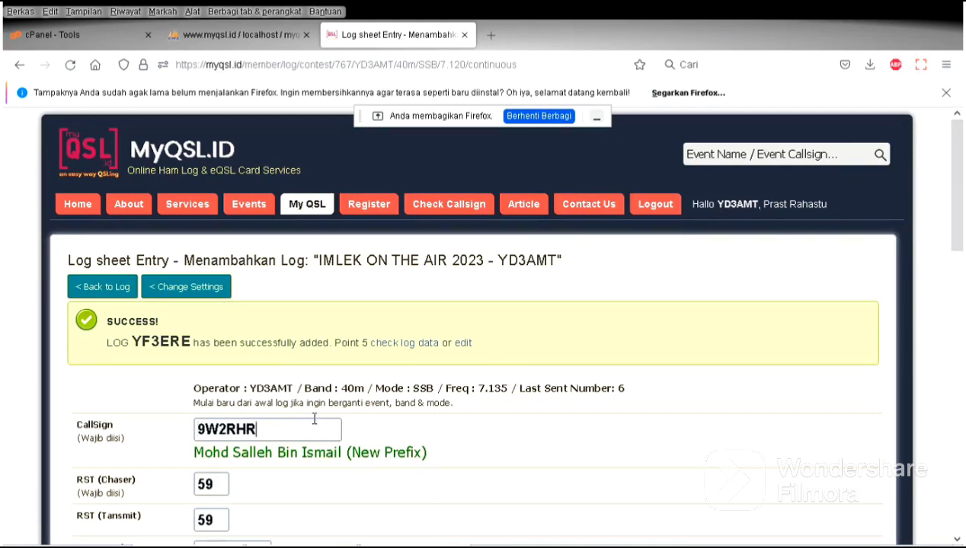
key("Return")
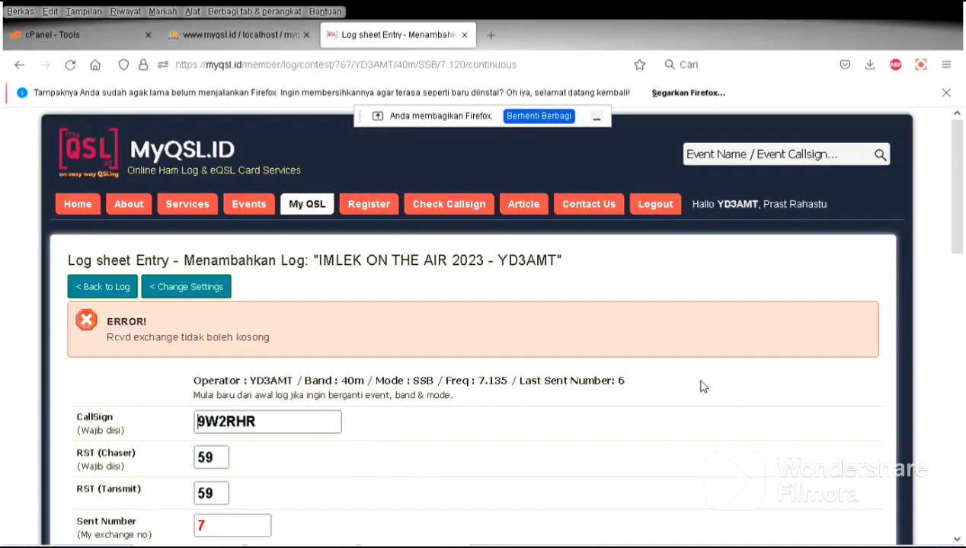
scroll(703, 387, "down", 3)
left_click(223, 372)
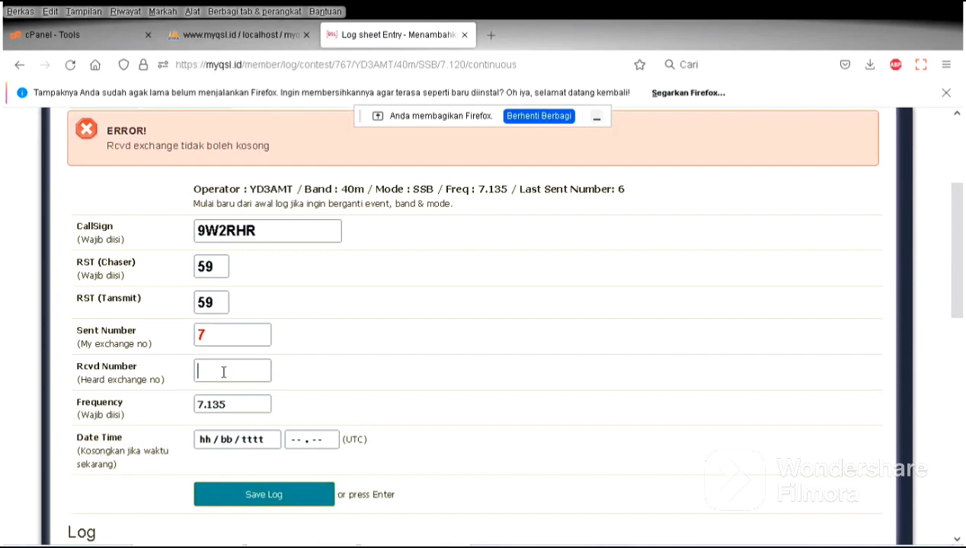
key("Return")
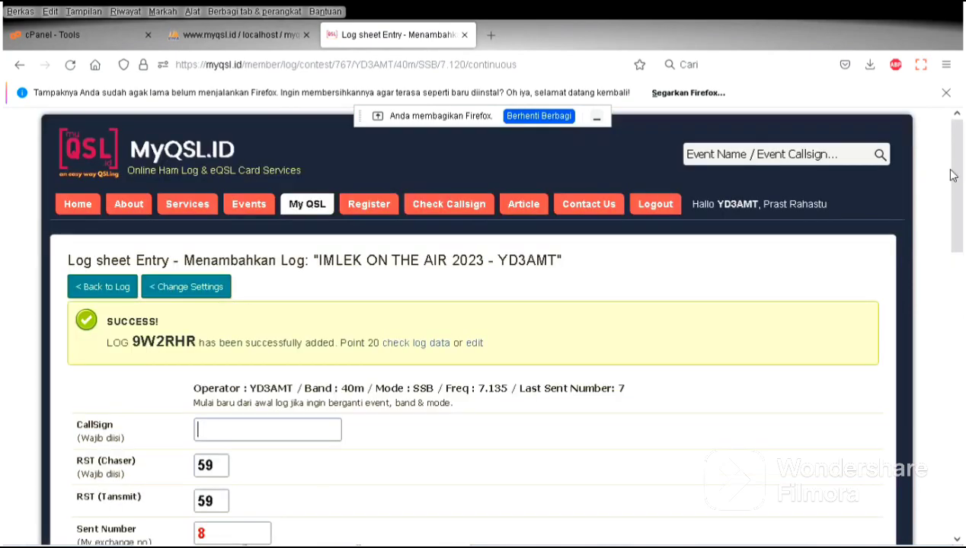
Review the list of logged contacts and the operator, band, mode and frequency line above the entry form
scroll(110, 326, "down", 7)
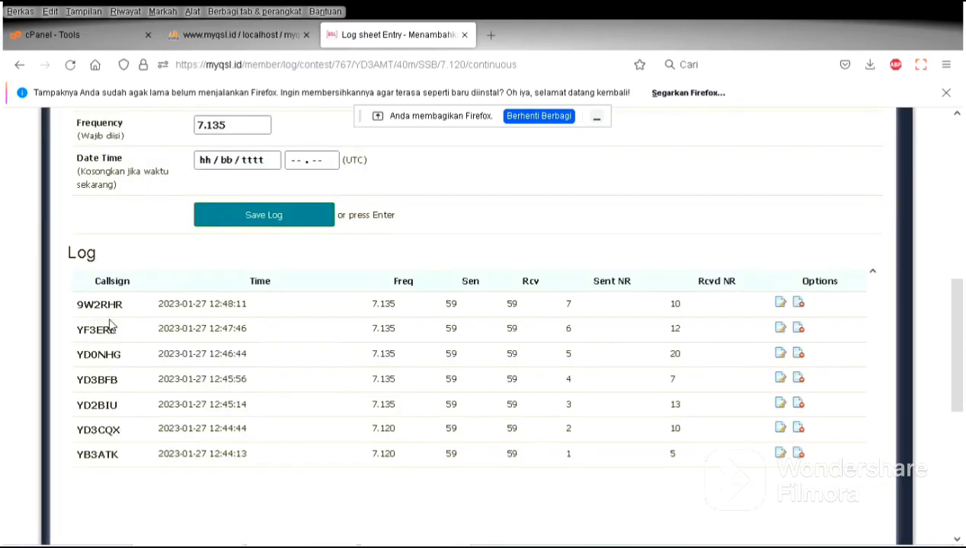
left_click_drag(959, 341, 959, 344)
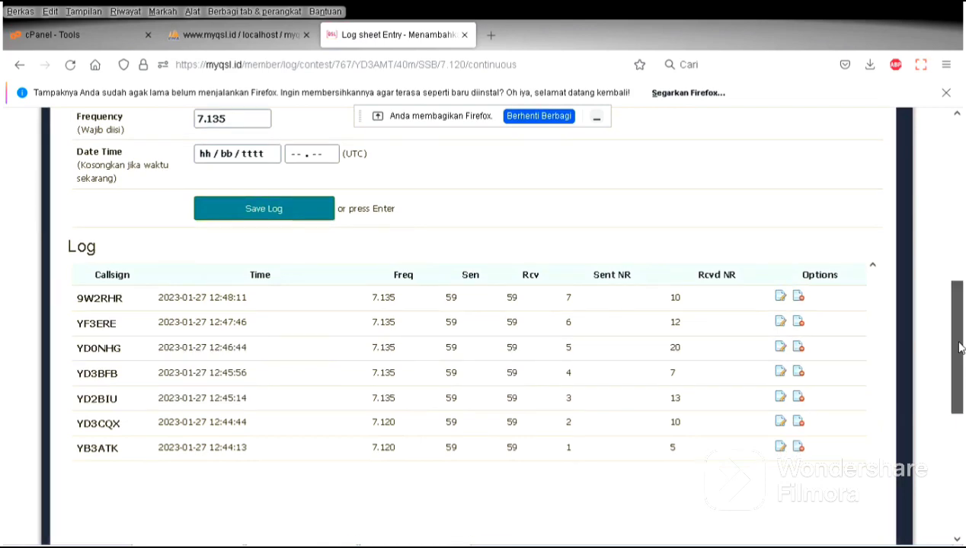
left_click_drag(959, 348, 960, 352)
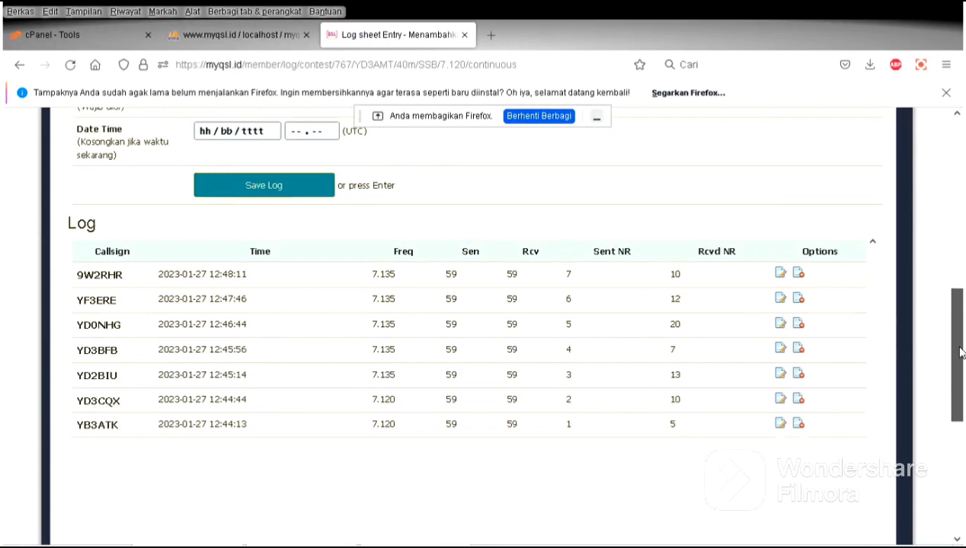
left_click_drag(959, 352, 207, 212)
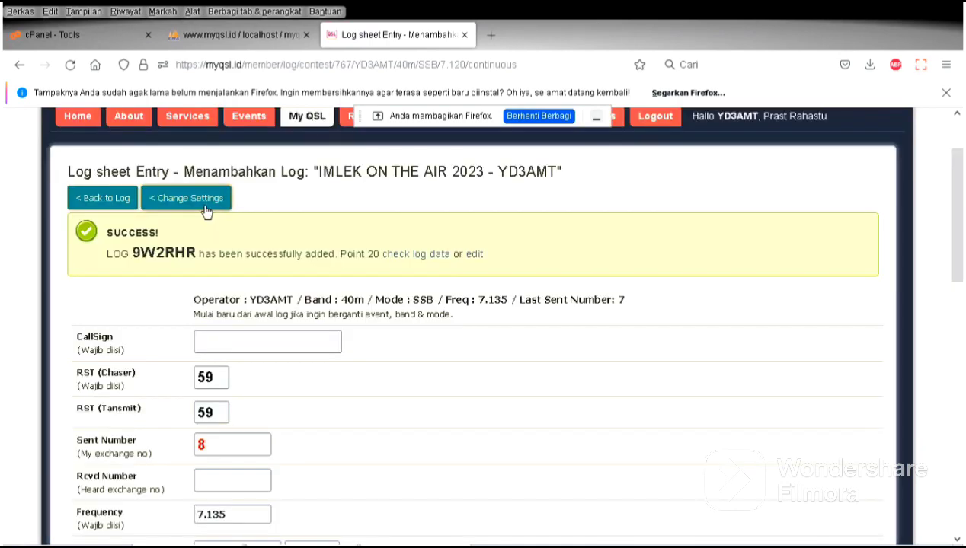
scroll(345, 213, "down", 1)
triple_click(345, 215)
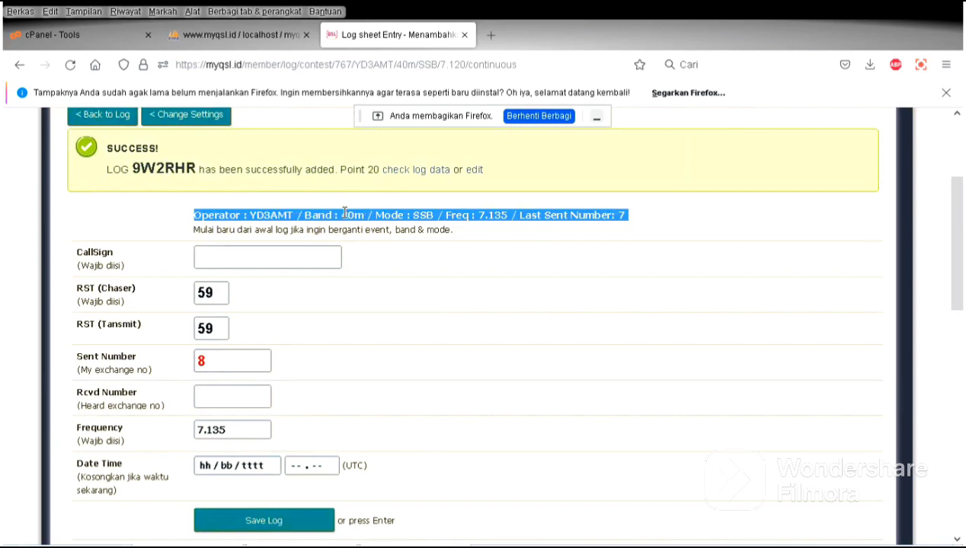
left_click(345, 213)
Change the log sheet settings to band 40m, mode SSB and beginning frequency 7.150 MHz, and return to the entry form
left_click_drag(958, 244, 963, 222)
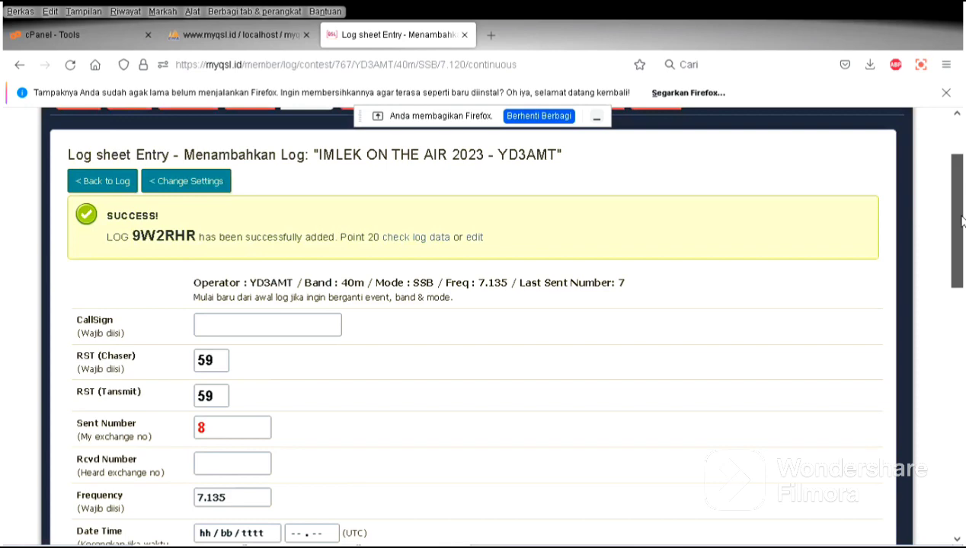
left_click(185, 181)
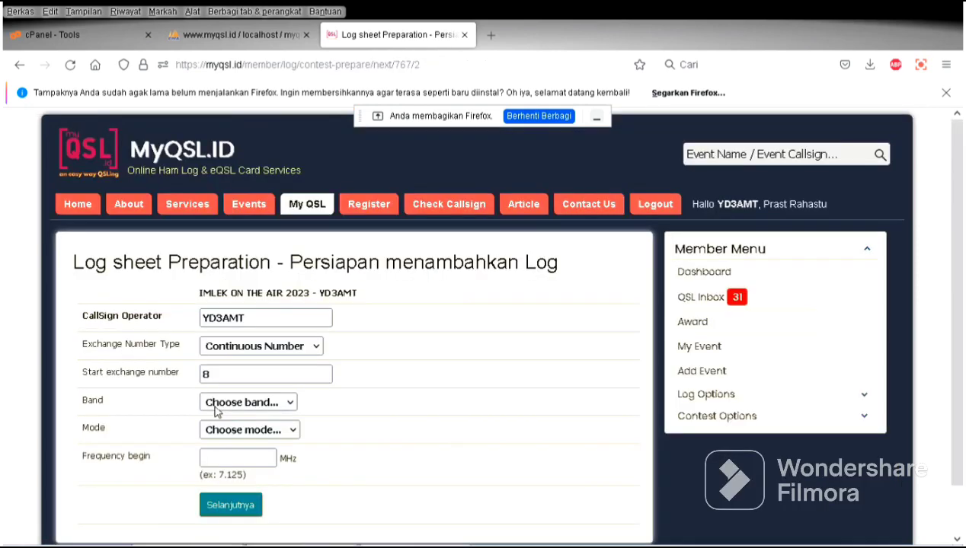
left_click(216, 408)
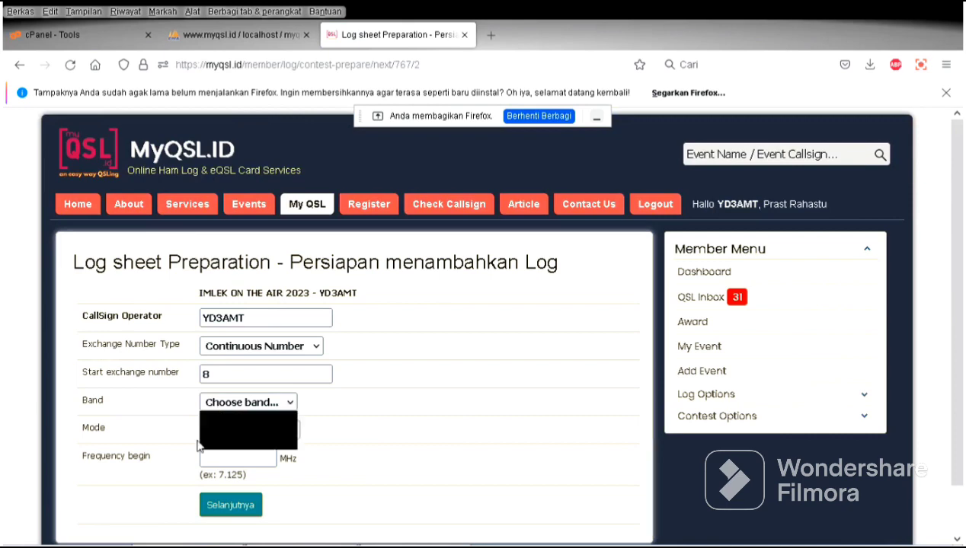
left_click(229, 460)
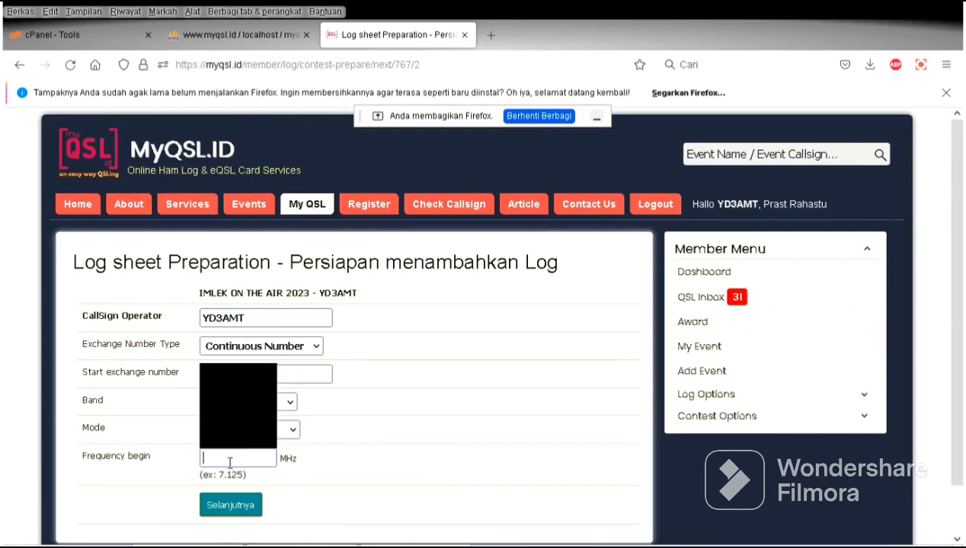
type("7.150")
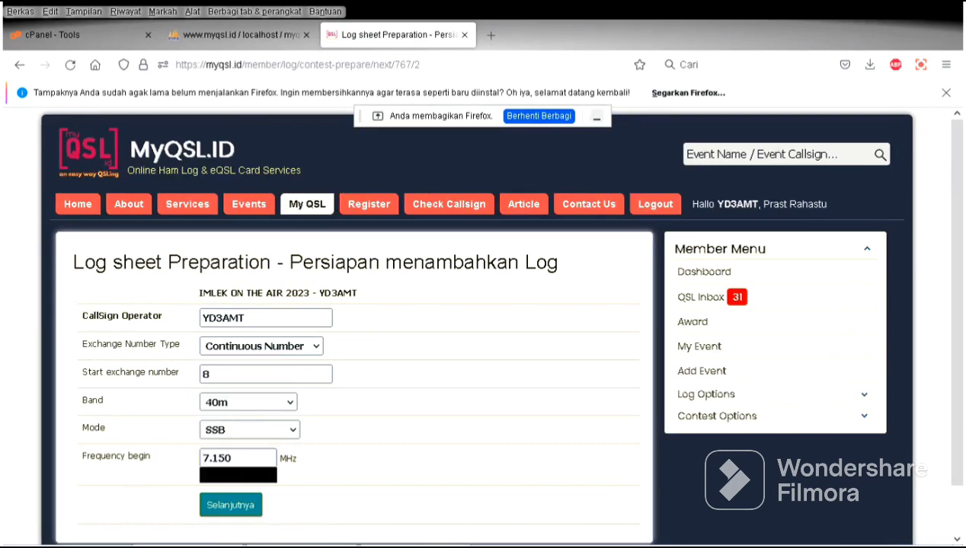
key("Return")
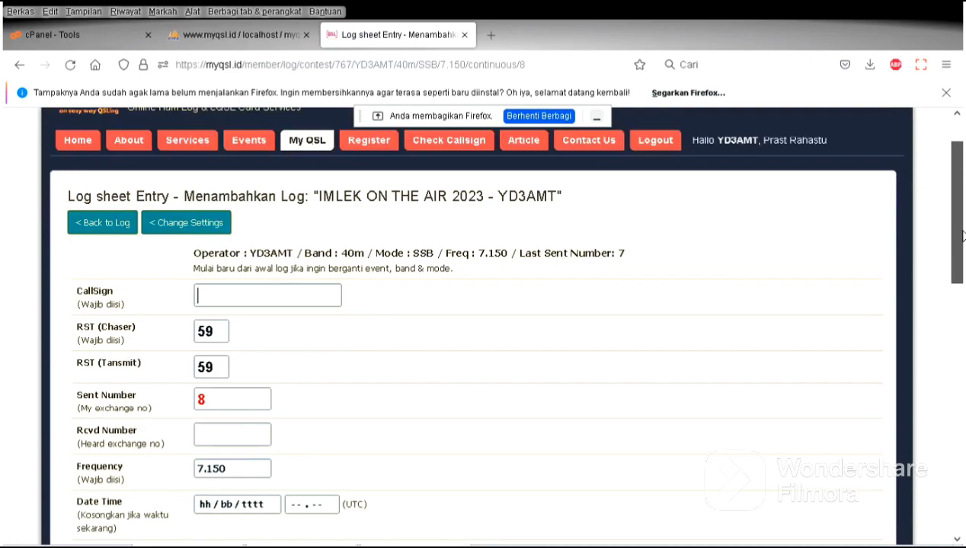
Start adding a contest log for the event IMLEK ON THE AIR 2023 with contest UDC IMOTA-JAKARTA-BARAT-CONTEST
key("F5")
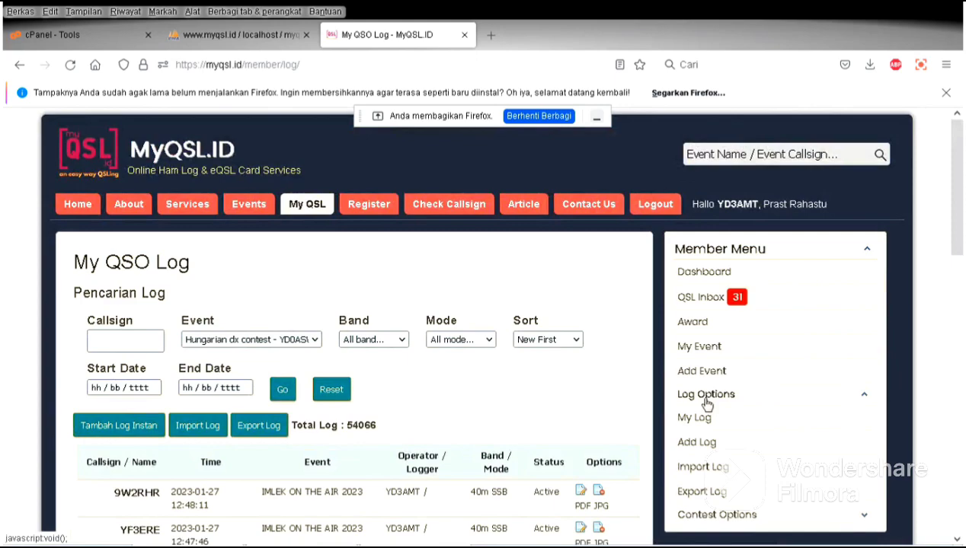
left_click(716, 515)
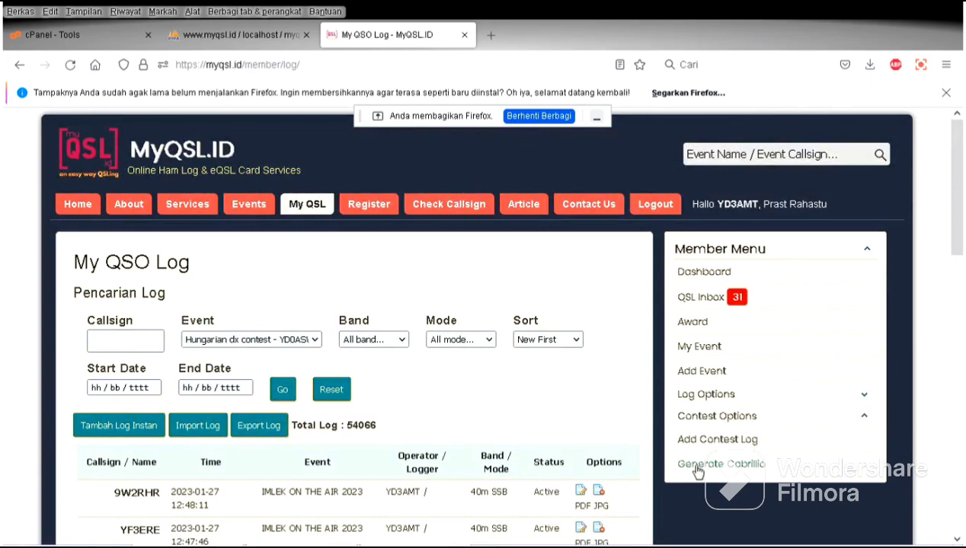
left_click(697, 469)
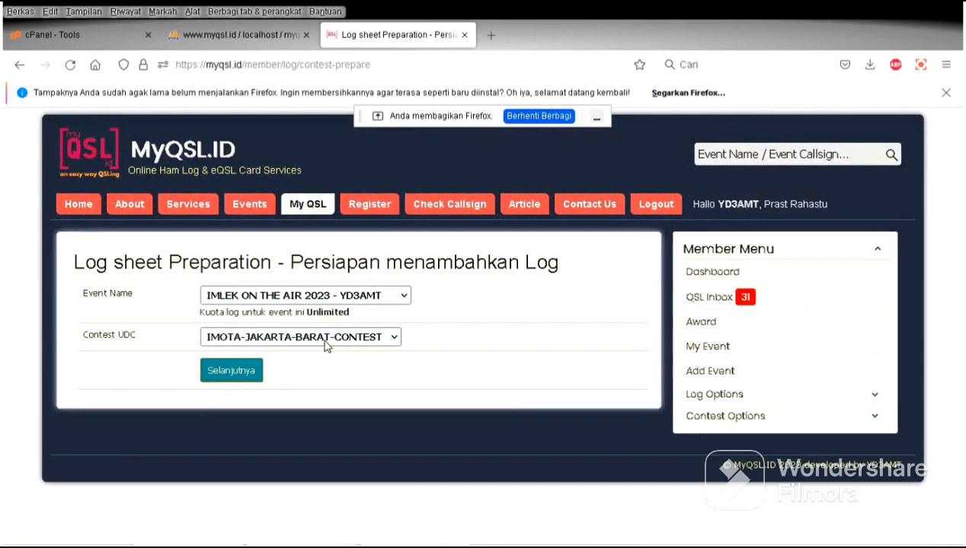
left_click(229, 379)
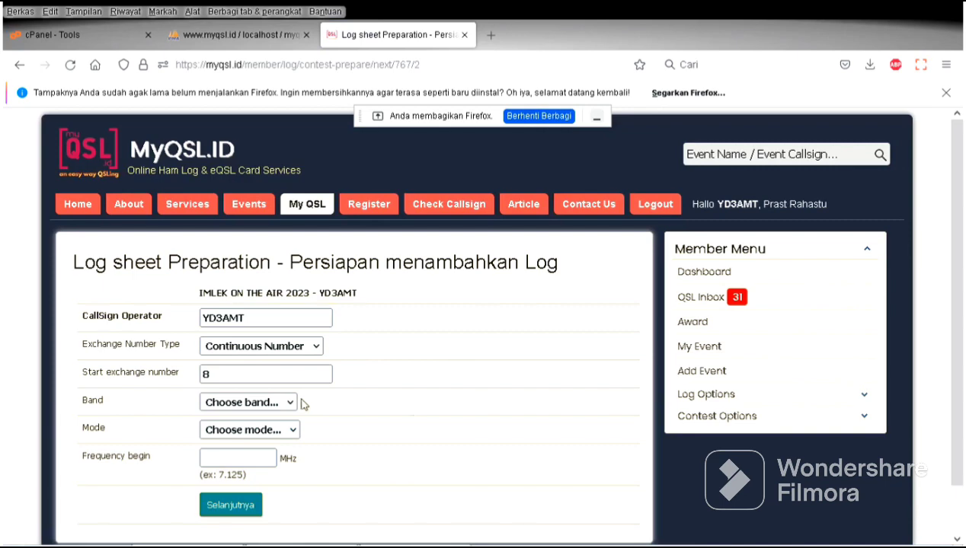
Set the log sheet's band to 40m, mode to SSB and beginning frequency to 7.135 MHz, and proceed to log entry
left_click(289, 403)
left_click(266, 469)
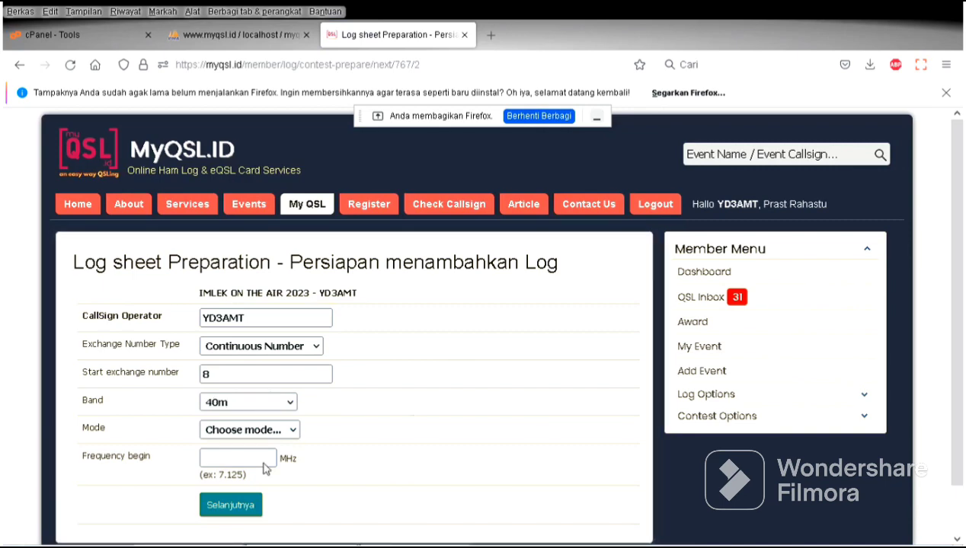
left_click(266, 460)
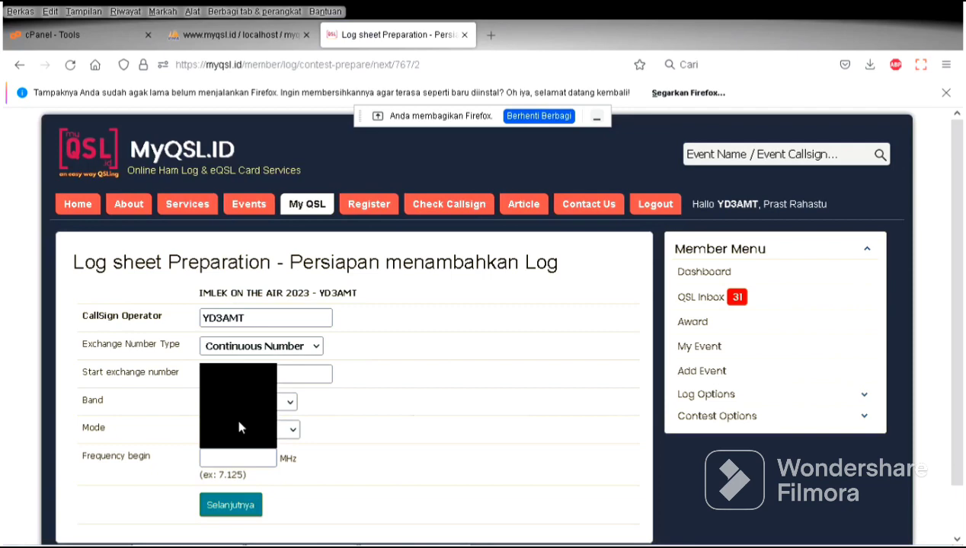
left_click(238, 421)
key("Return")
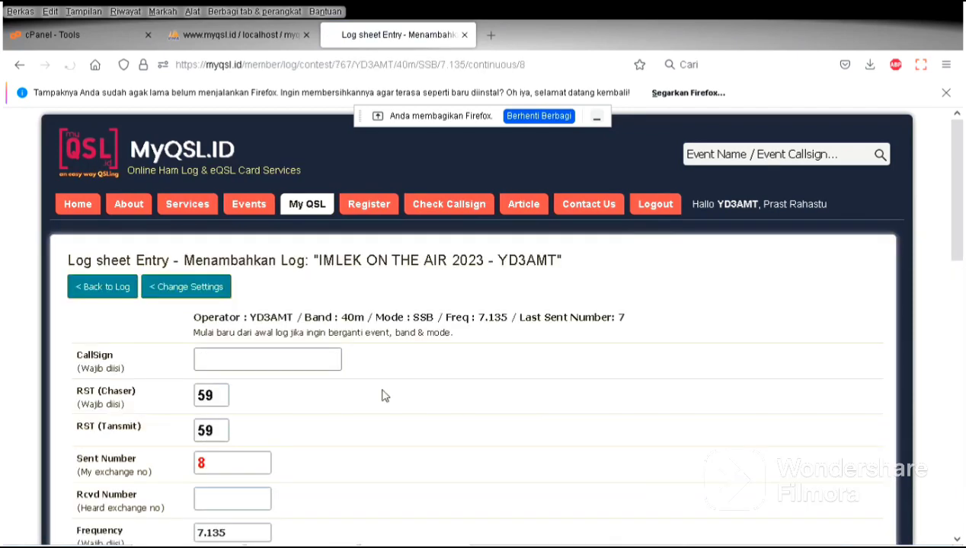
left_click(321, 365)
type("yb3")
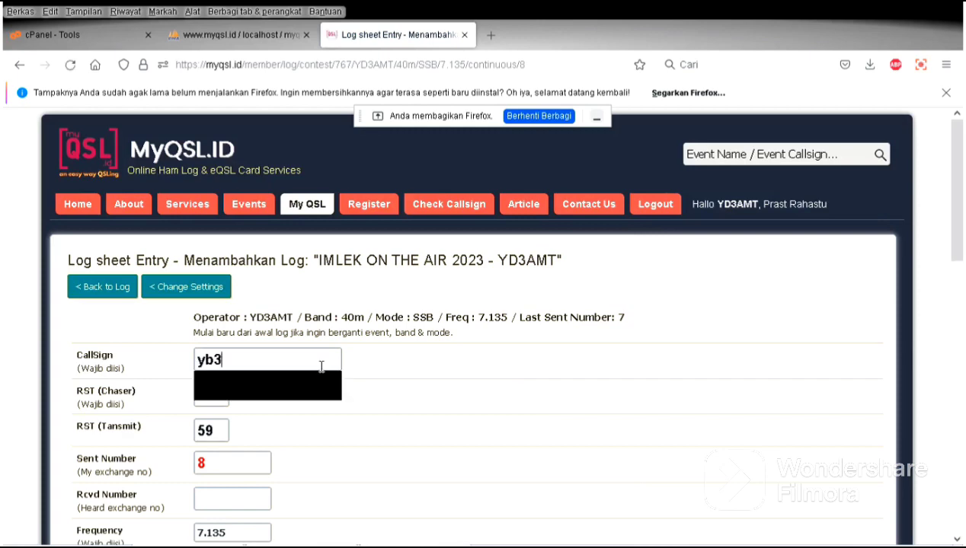
type("gev")
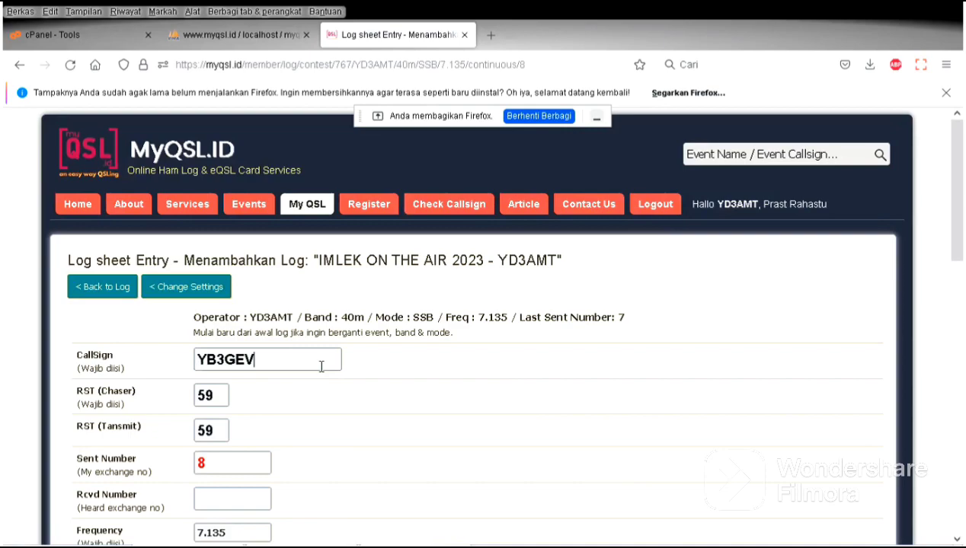
left_click_drag(962, 214, 962, 217)
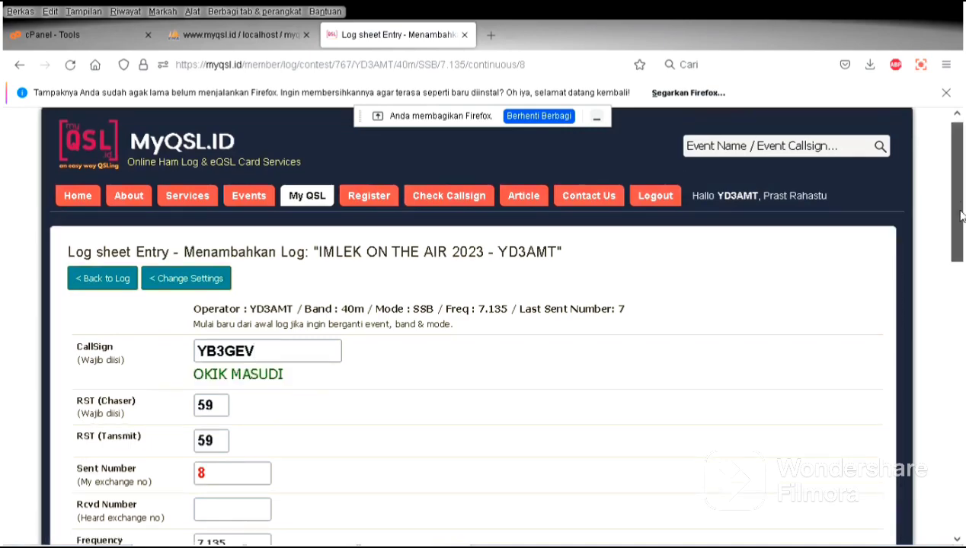
type("16")
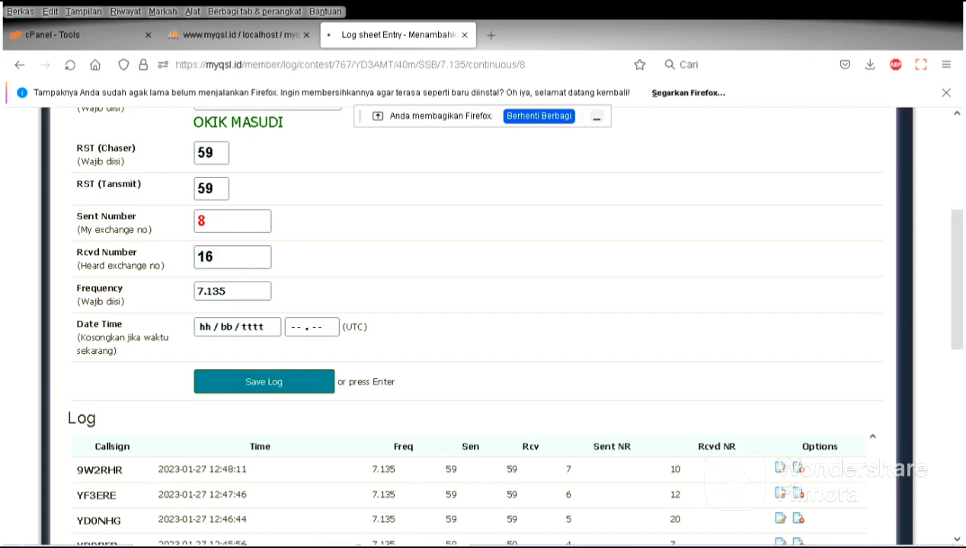
key("Return")
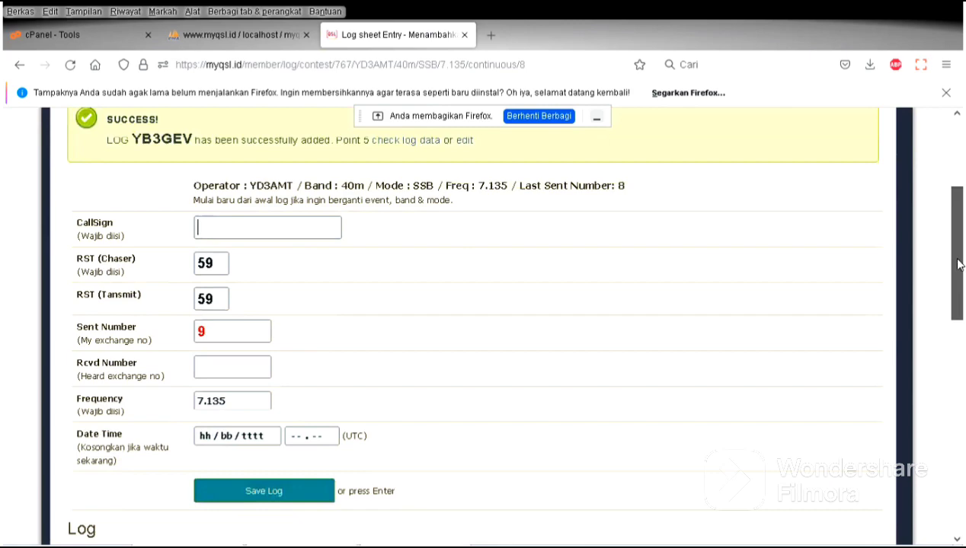
Review all contacts in the contest log table through to the end of the page
left_click_drag(959, 265, 959, 360)
left_click_drag(855, 279, 848, 477)
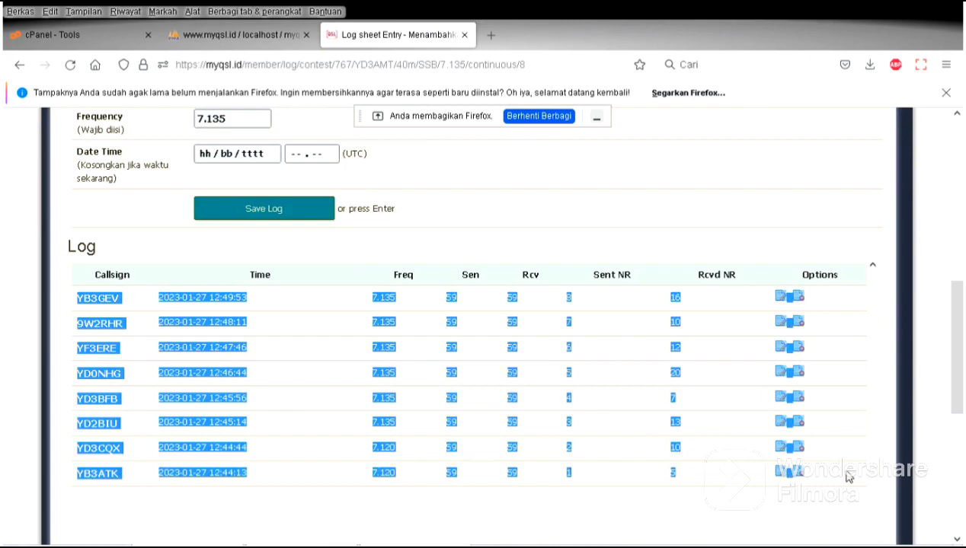
left_click(849, 478)
scroll(849, 477, "down", 4)
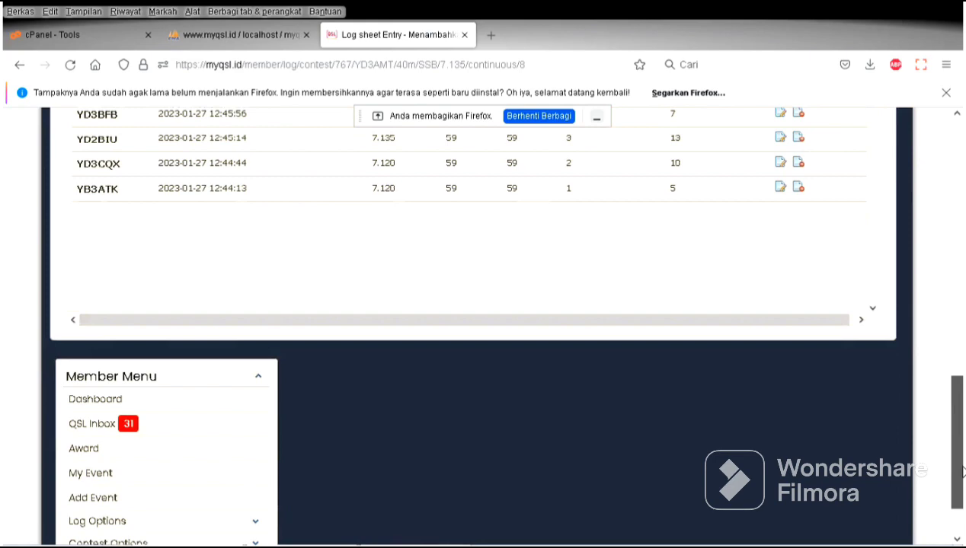
Start generating a Cabrillo log for the event IMLEK ON THE AIR 2023 and proceed to its category settings
scroll(92, 479, "down", 1)
left_click(92, 478)
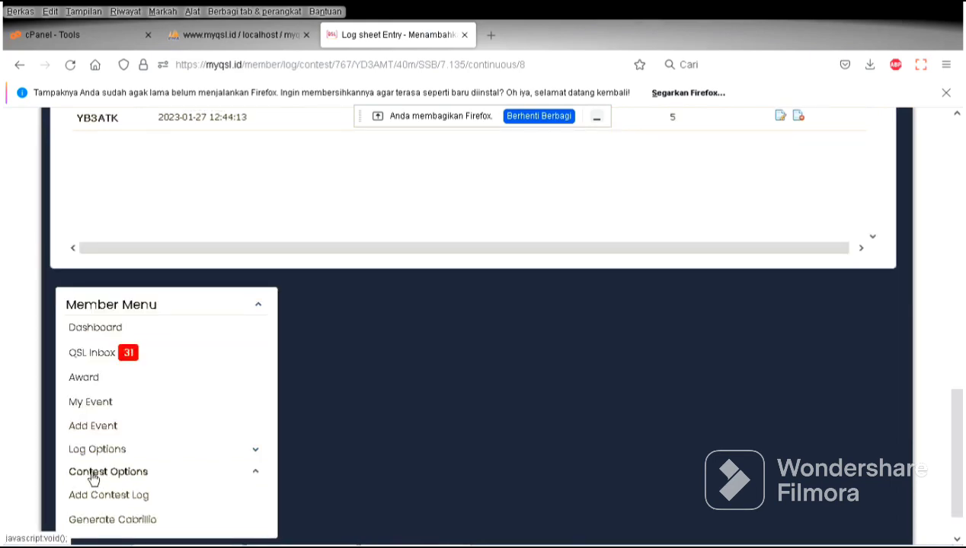
left_click(106, 525)
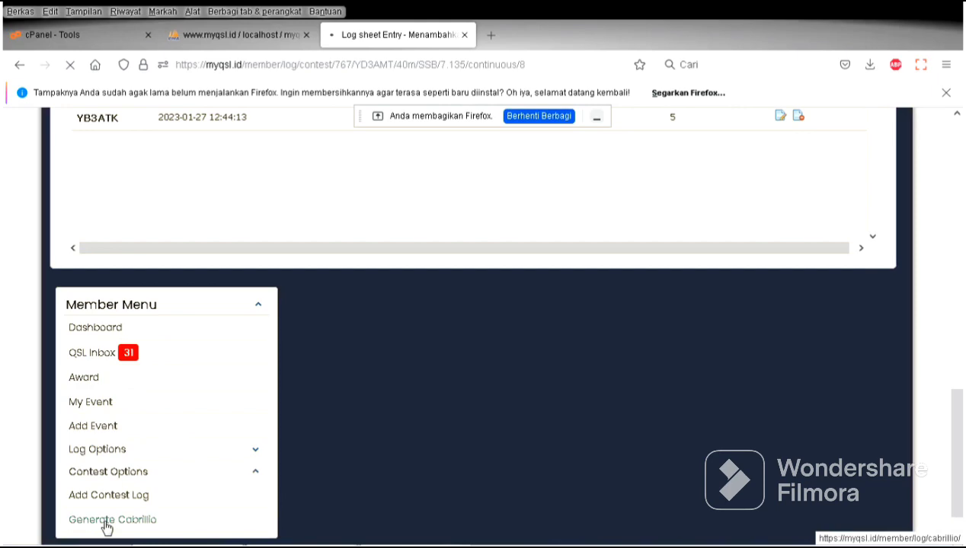
left_click(371, 297)
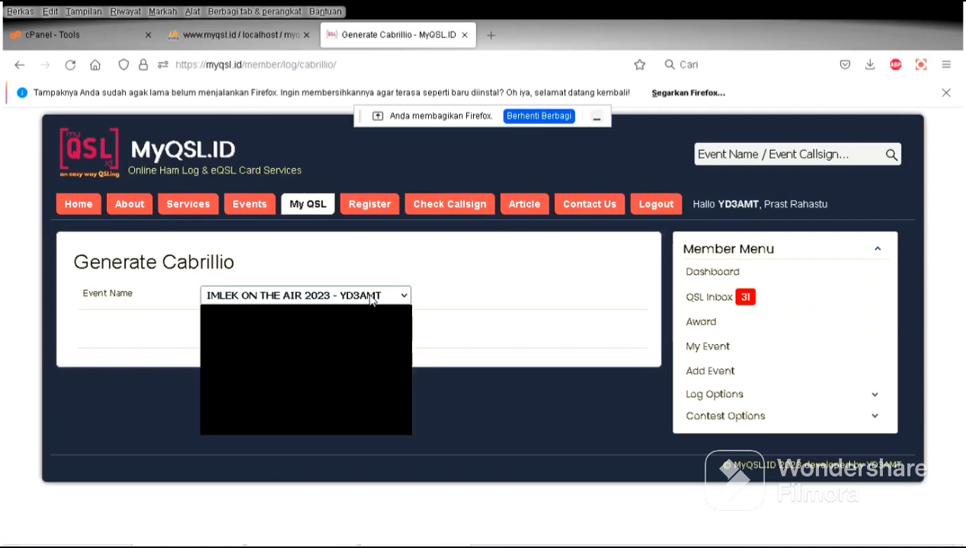
left_click(322, 312)
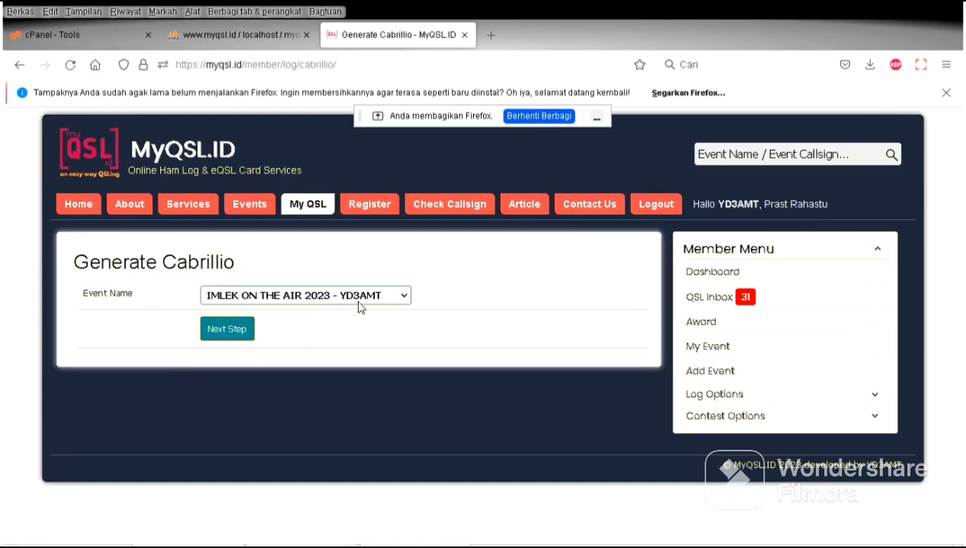
left_click(233, 332)
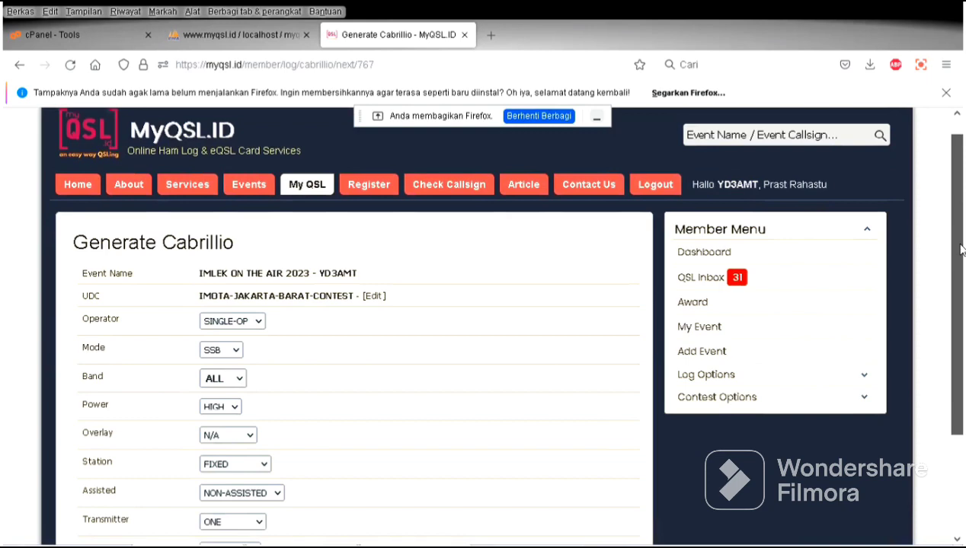
Check the UDC and band options of the Cabrillo form and set the power category to LOW
scroll(961, 249, "down", 1)
triple_click(374, 241)
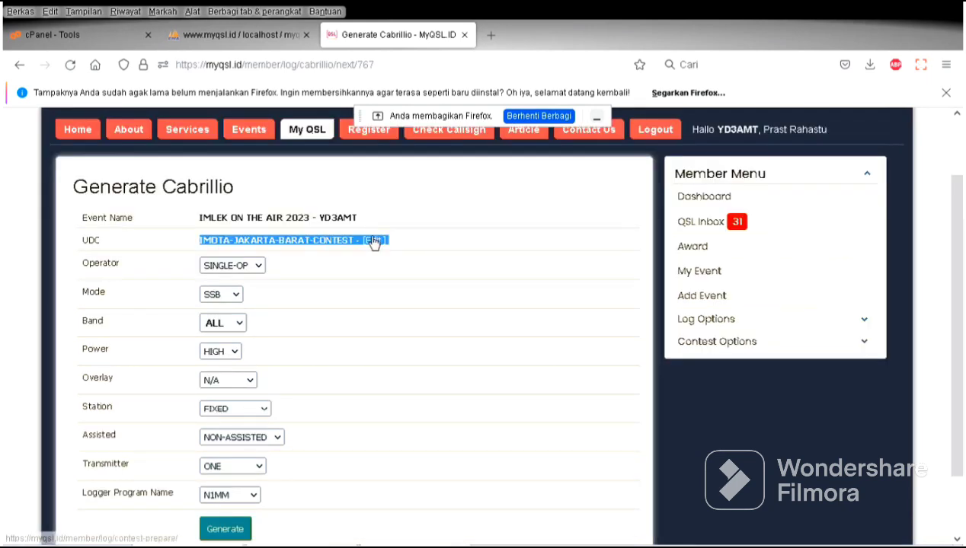
left_click(309, 268)
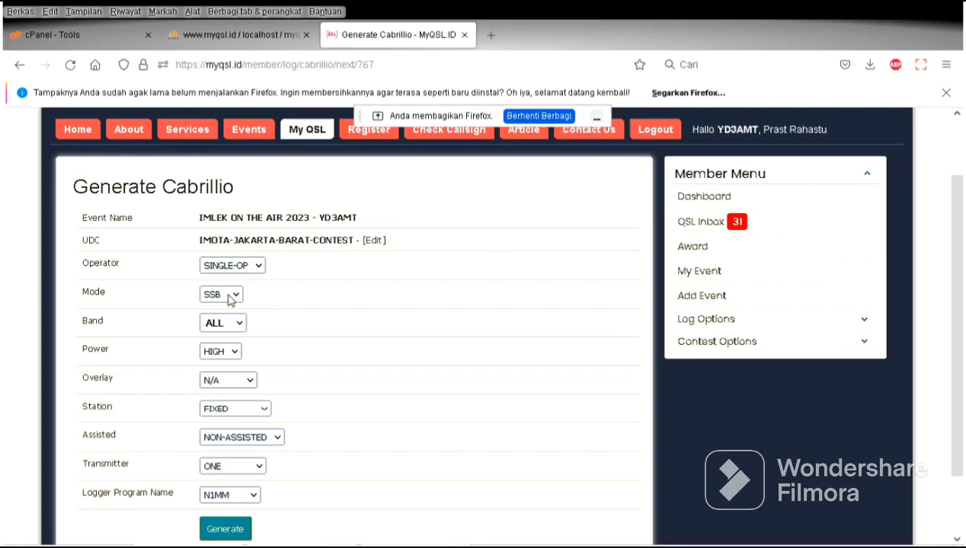
left_click(233, 320)
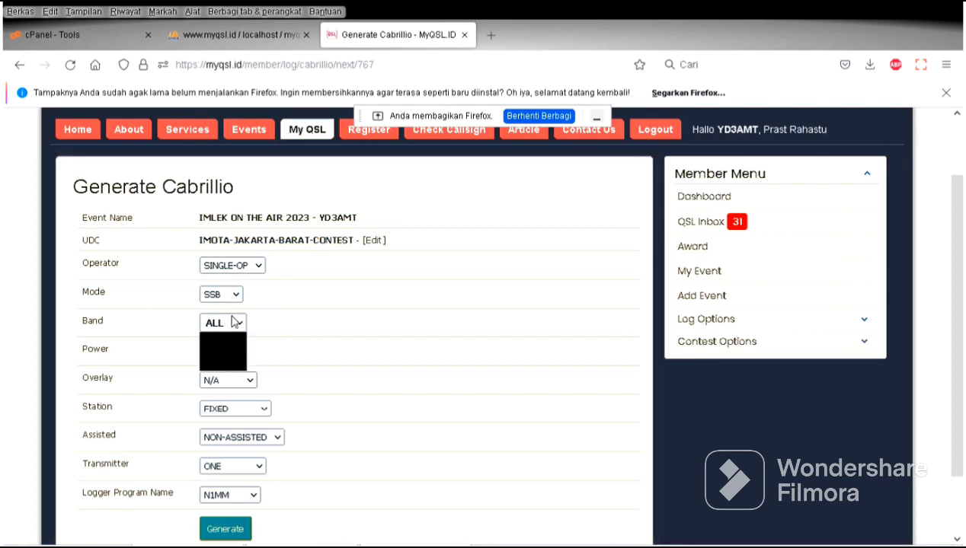
left_click(291, 346)
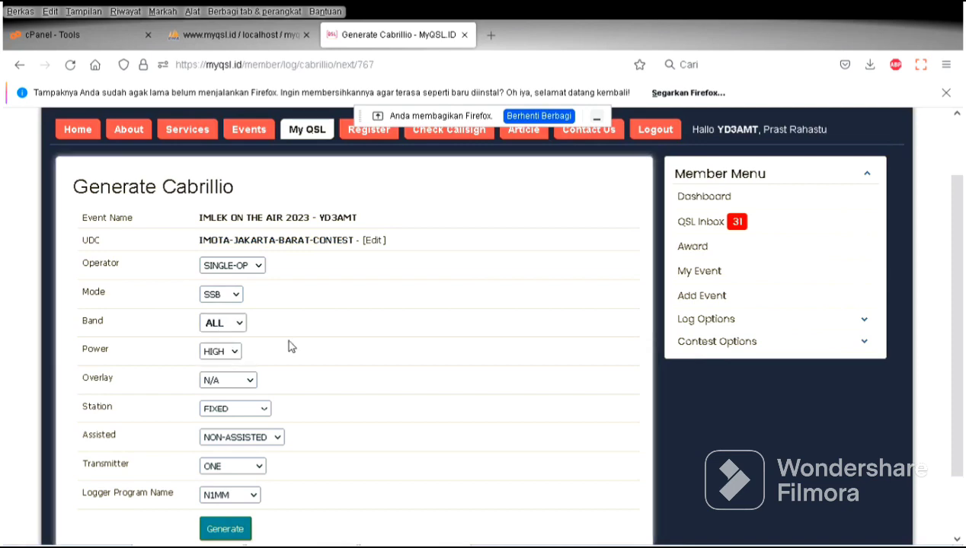
left_click(227, 351)
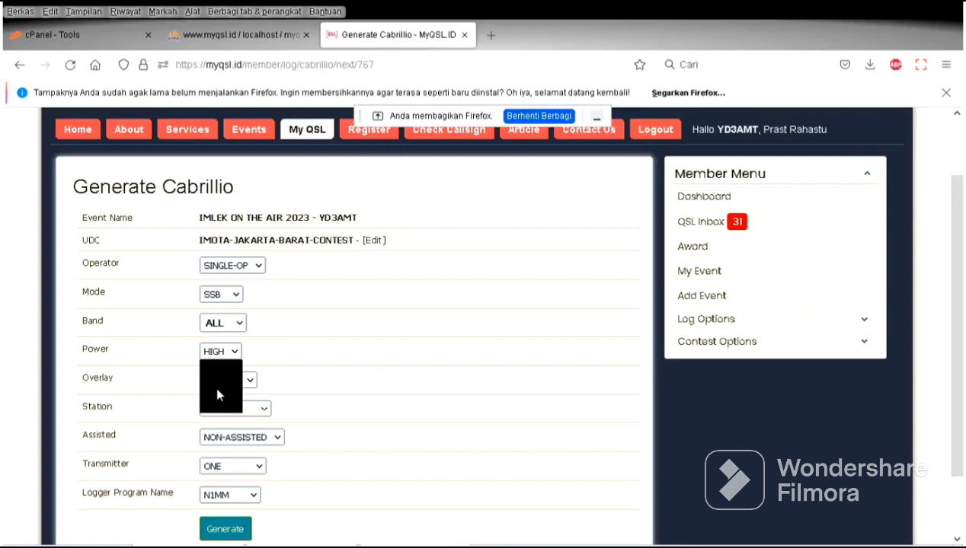
left_click(217, 394)
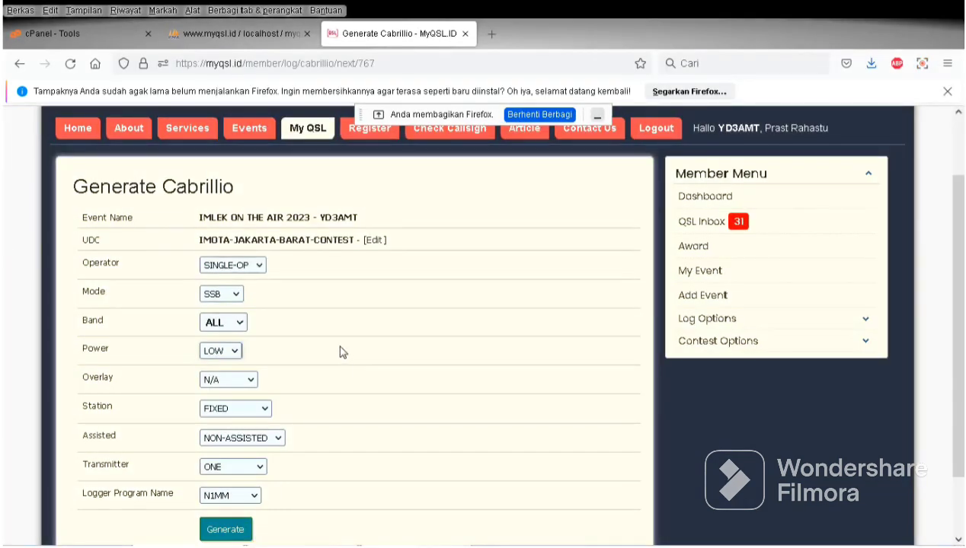
Check the station, assisted and logger program options in the Cabrillo form
left_click(254, 408)
left_click(254, 408)
left_click(250, 439)
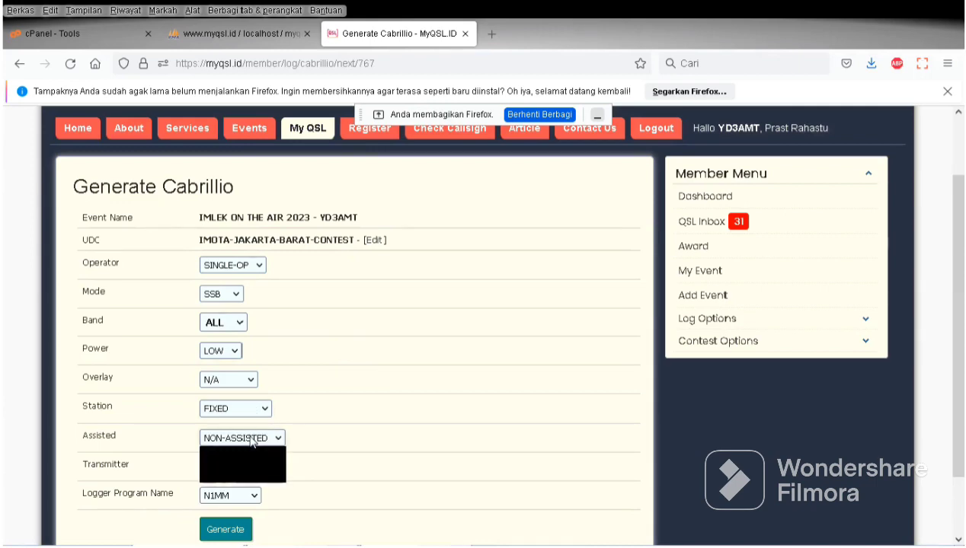
left_click(465, 430)
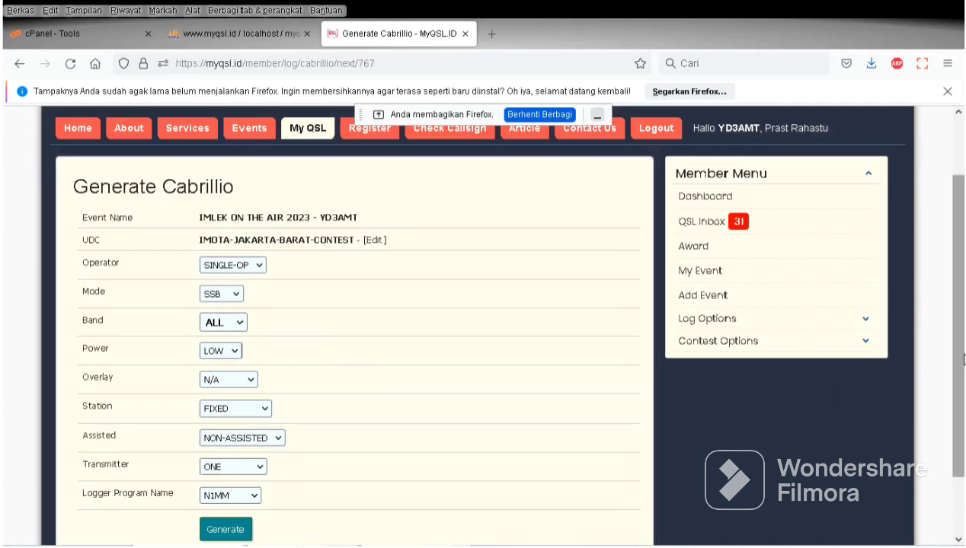
left_click_drag(962, 352, 960, 396)
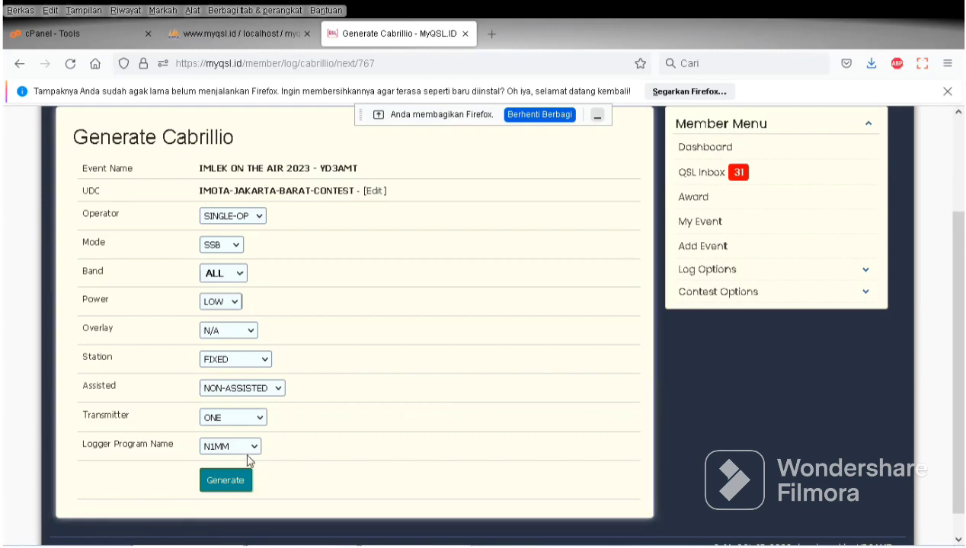
left_click(219, 455)
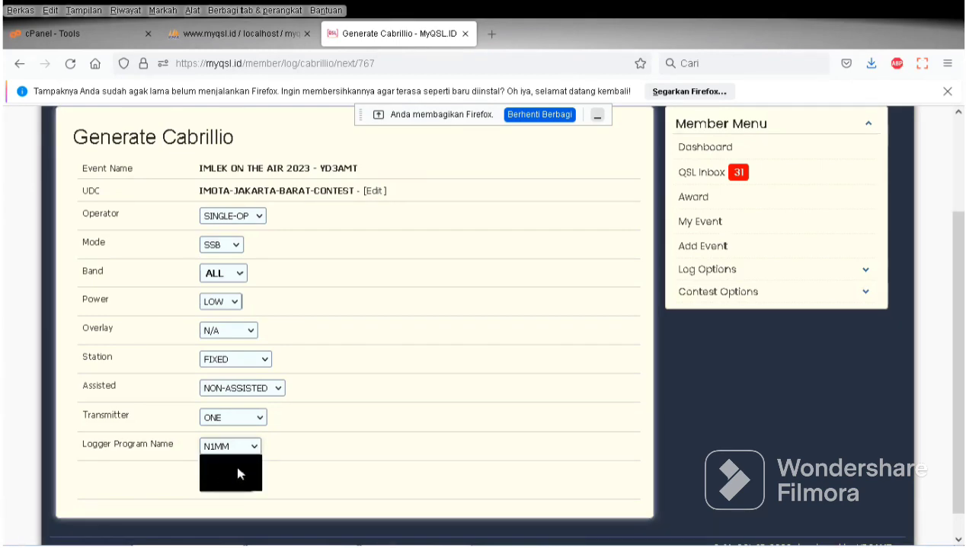
left_click(369, 467)
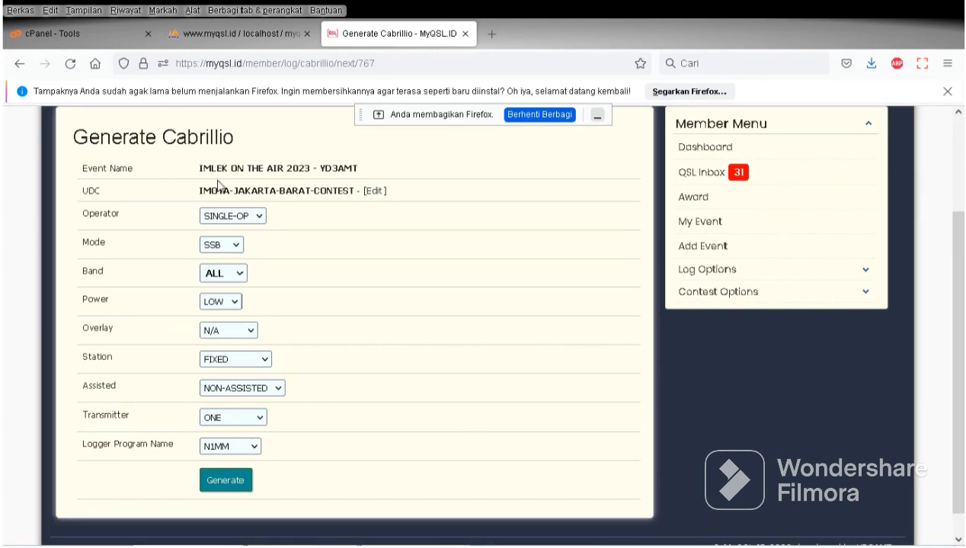
Check the contest UDC and generate the Cabrillo log with the chosen category settings
left_click_drag(201, 190, 319, 205)
triple_click(336, 189)
left_click(326, 219)
left_click(223, 485)
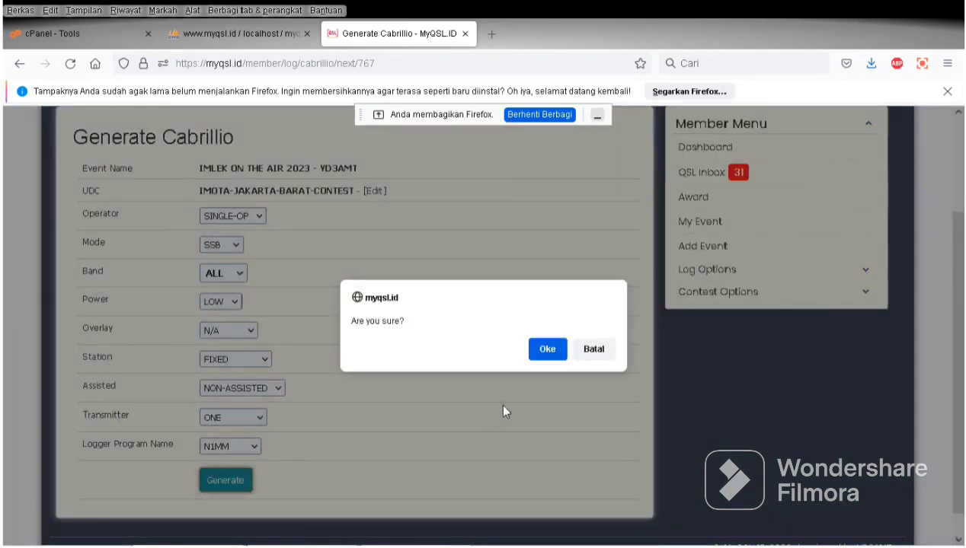
left_click(548, 349)
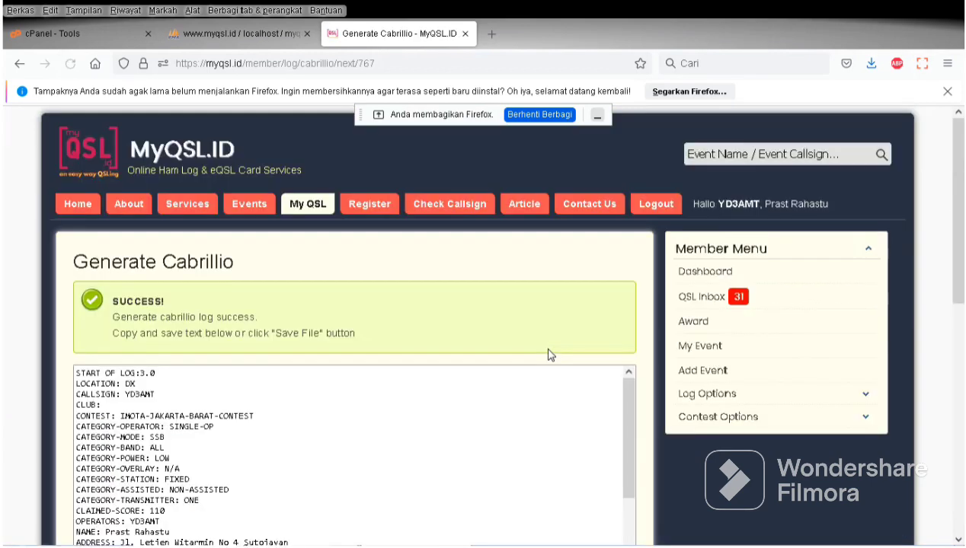
Examine the generated Cabrillo text from its header lines through the QSO entries to the end of the log
left_click_drag(954, 183, 963, 233)
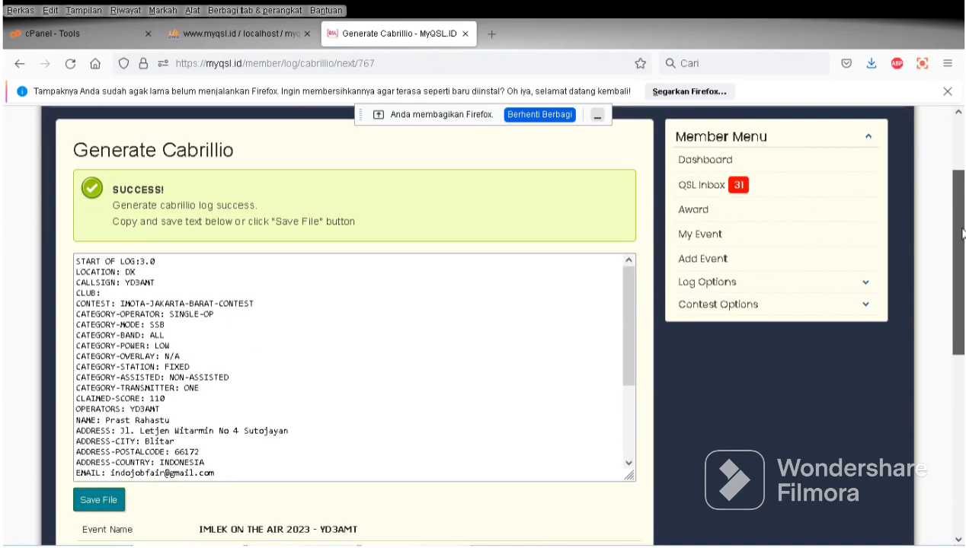
left_click(530, 325)
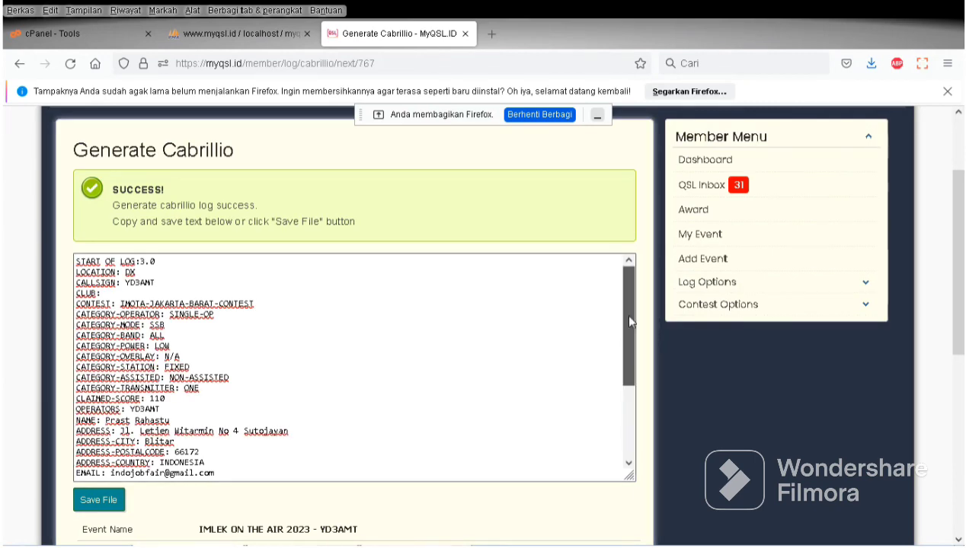
left_click_drag(630, 315, 624, 289)
left_click_drag(76, 260, 394, 525)
left_click(457, 380)
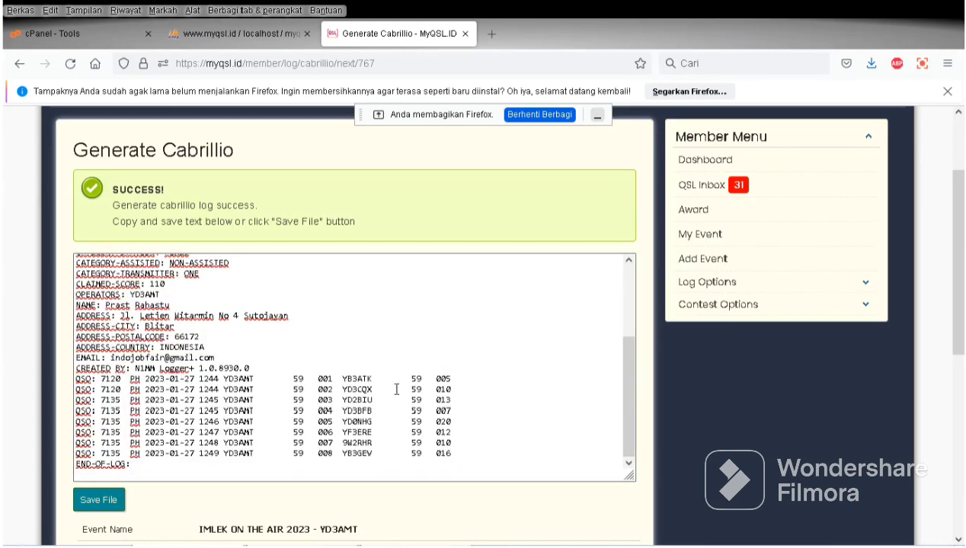
left_click_drag(76, 368, 272, 370)
left_click(245, 370)
key("ctrl+a")
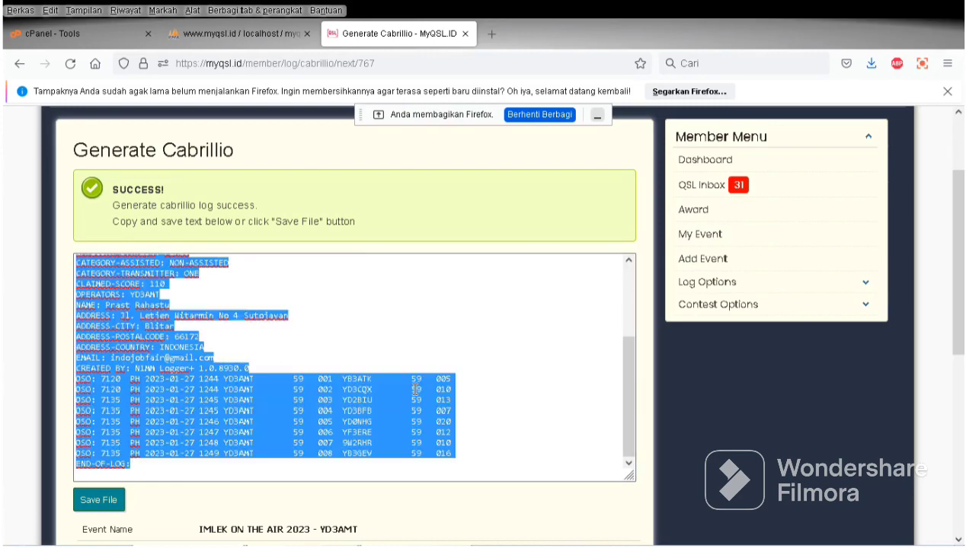
left_click(419, 337)
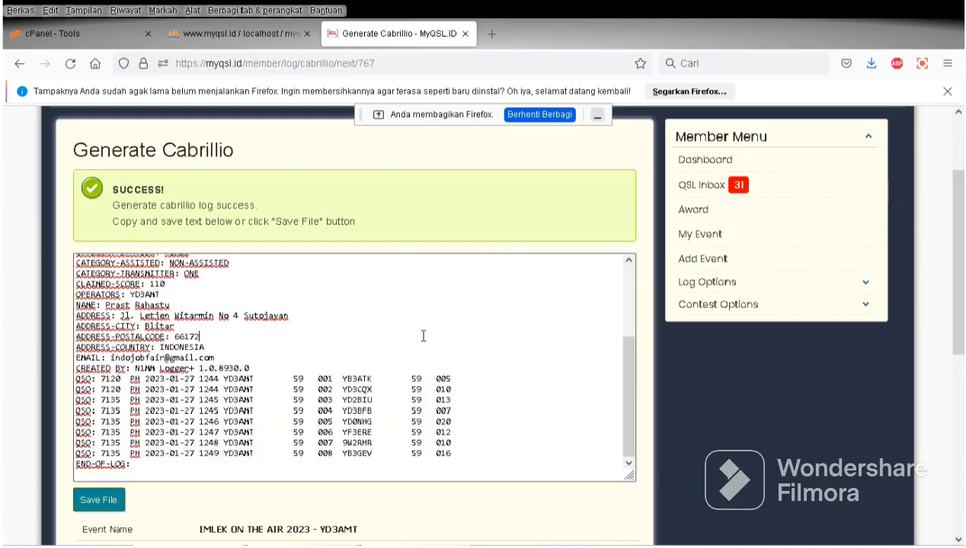
Save the generated Cabrillo log as a file and delete the downloaded copy
scroll(952, 282, "down", 2)
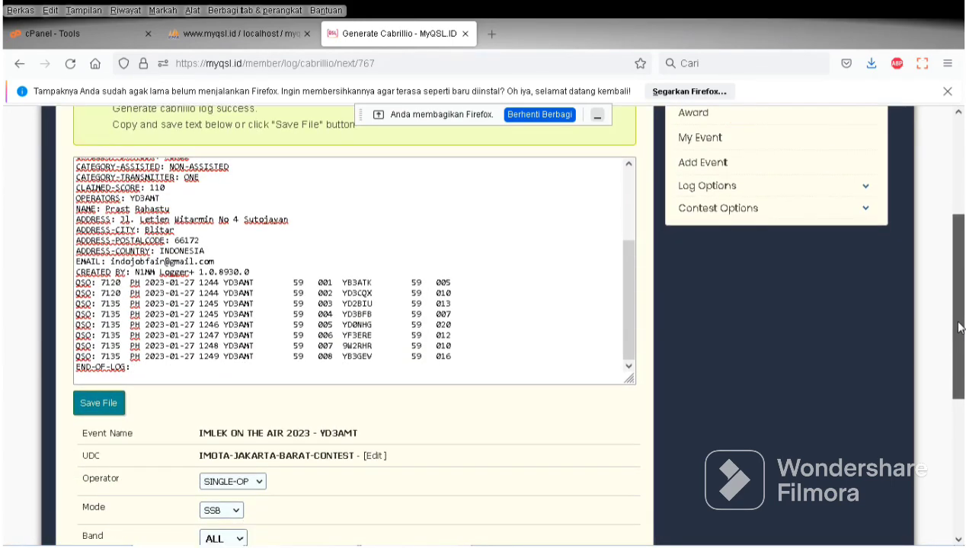
left_click(98, 404)
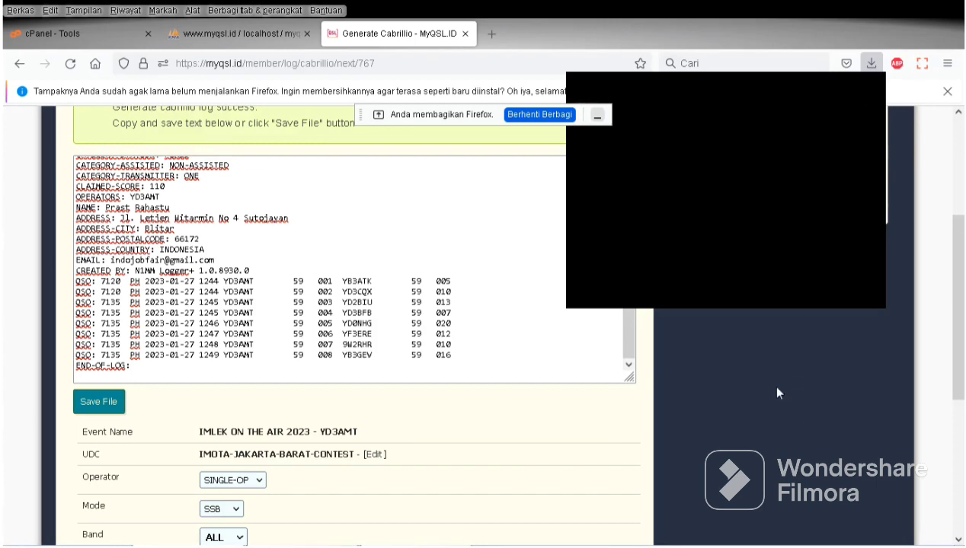
right_click(667, 98)
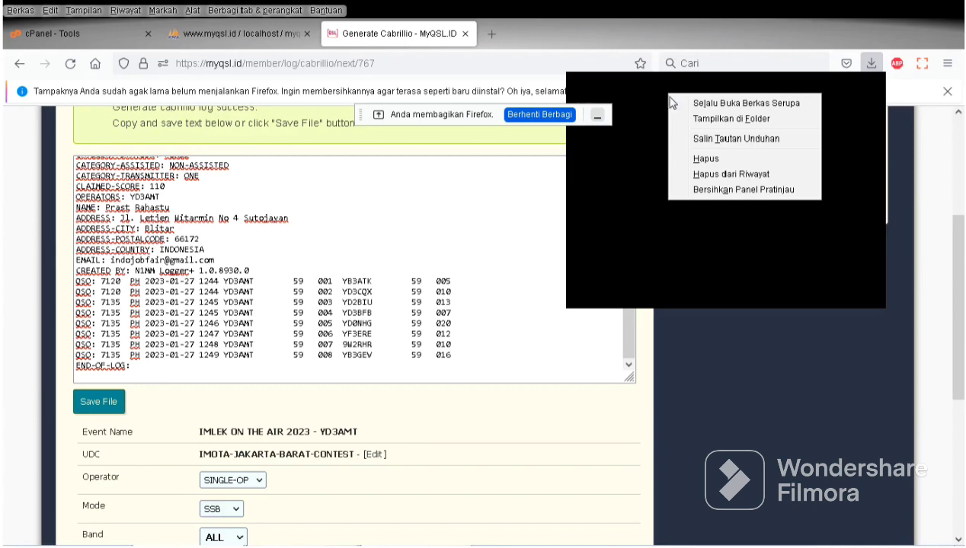
left_click(729, 159)
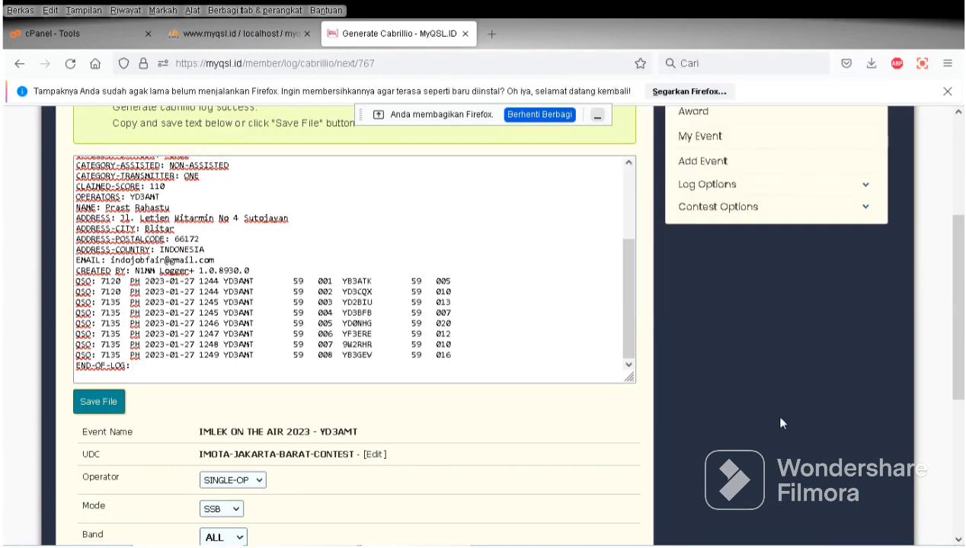
Open the member's own log overview, My Log
scroll(960, 348, "up", 2)
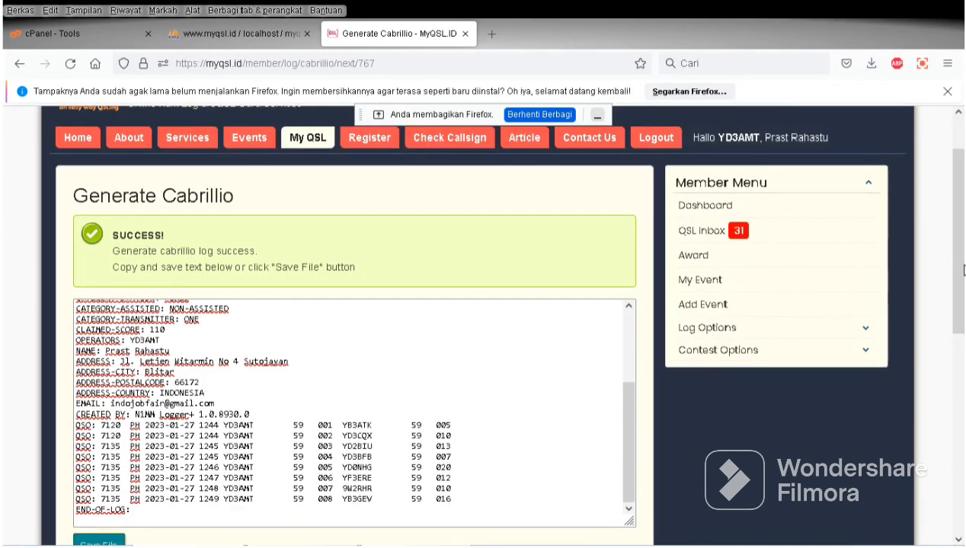
left_click(711, 329)
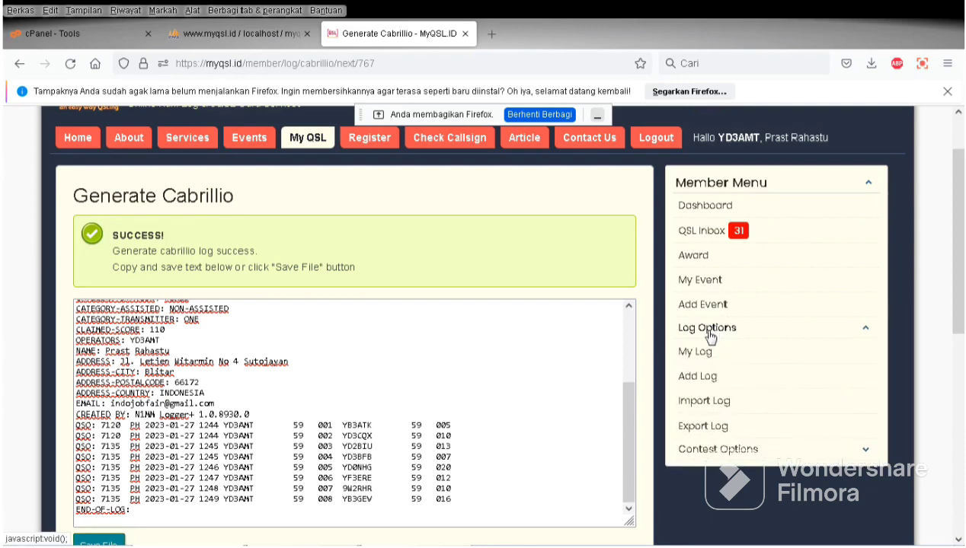
left_click(688, 356)
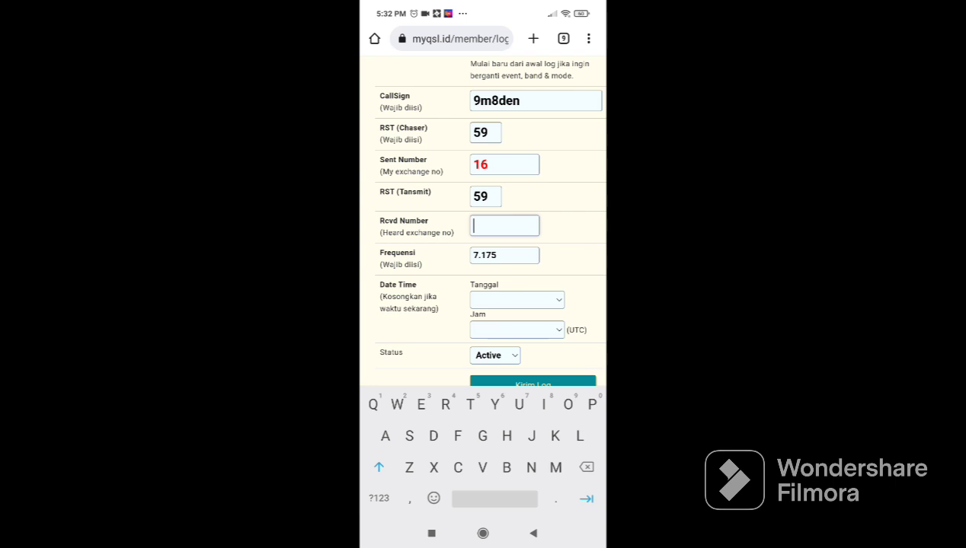
scroll(574, 308, "down", 1)
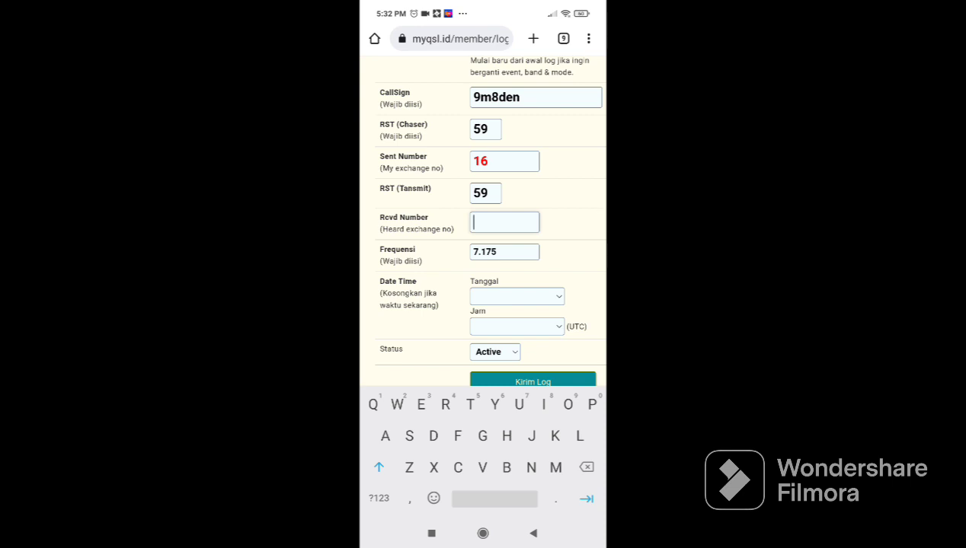
left_click(378, 498)
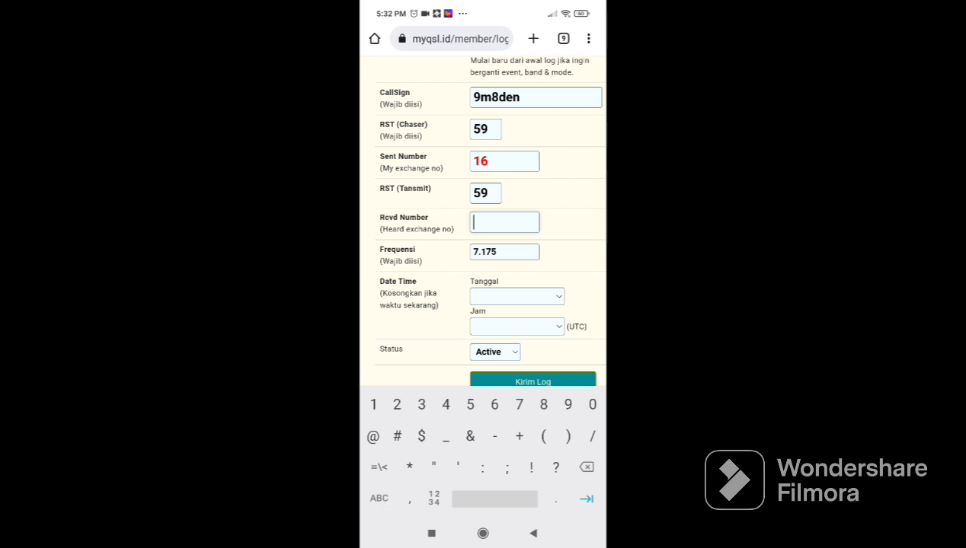
type("094")
scroll(485, 218, "down", 1)
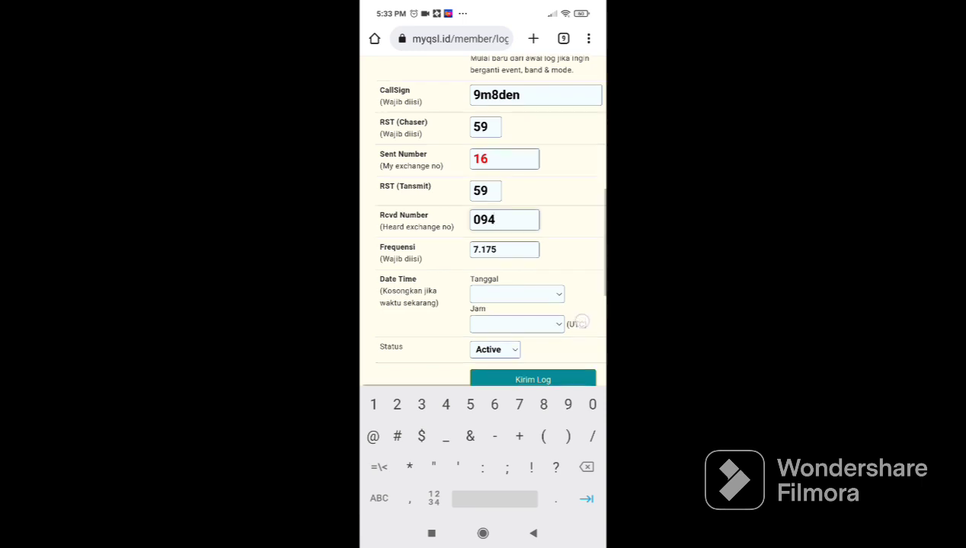
left_click(550, 344)
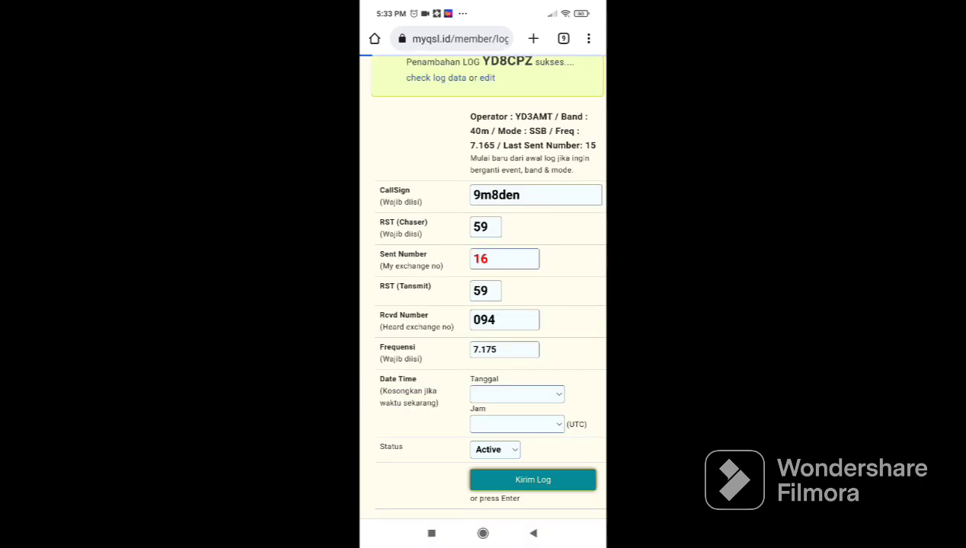
scroll(575, 363, "down", 5)
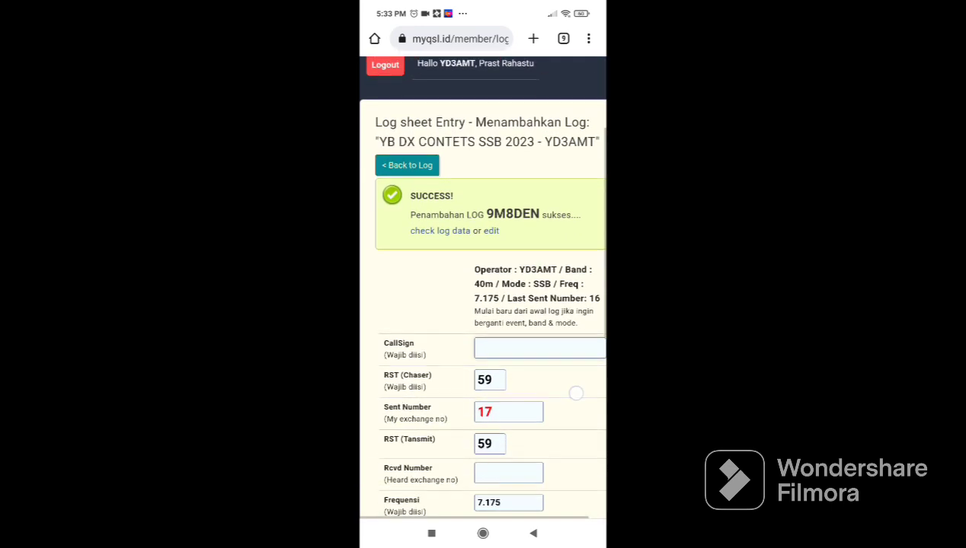
scroll(576, 341, "down", 1)
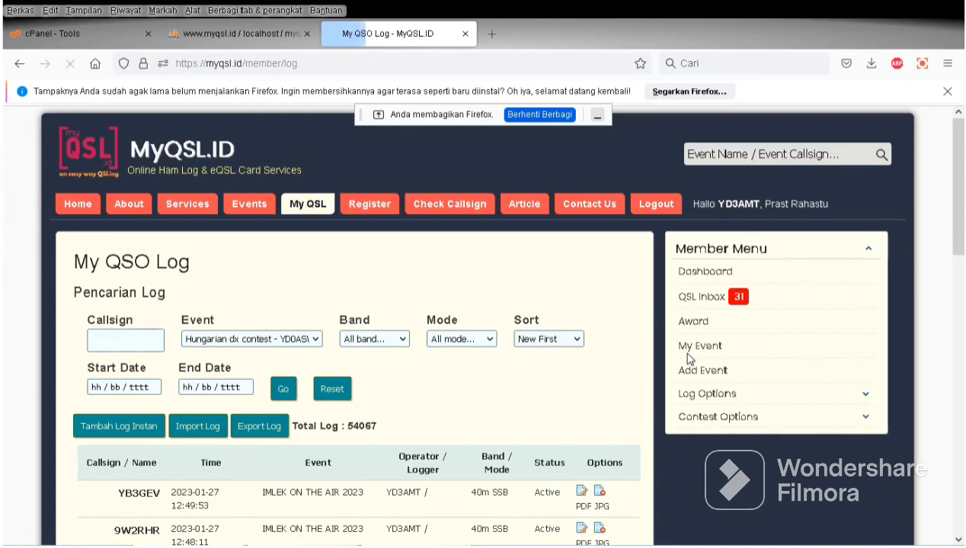
scroll(952, 246, "down", 3)
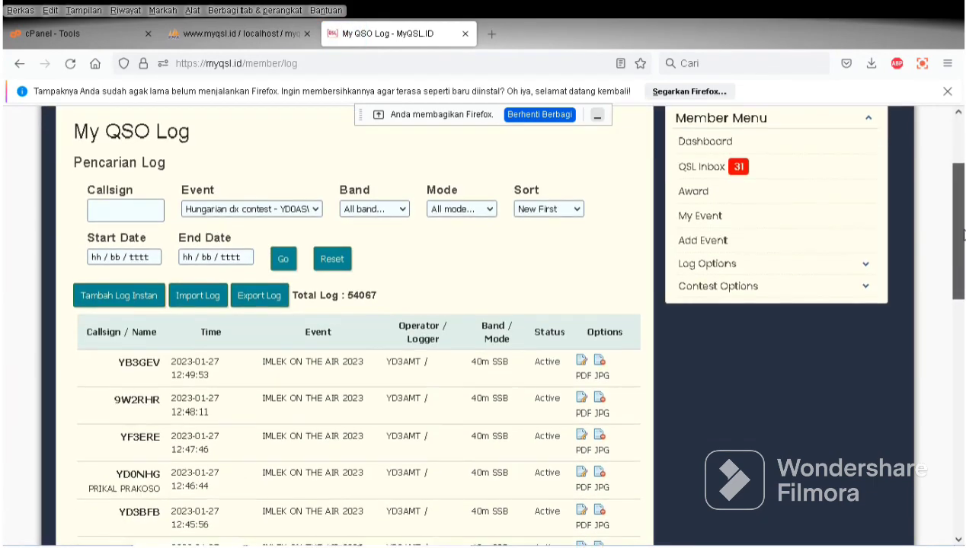
scroll(963, 250, "down", 1)
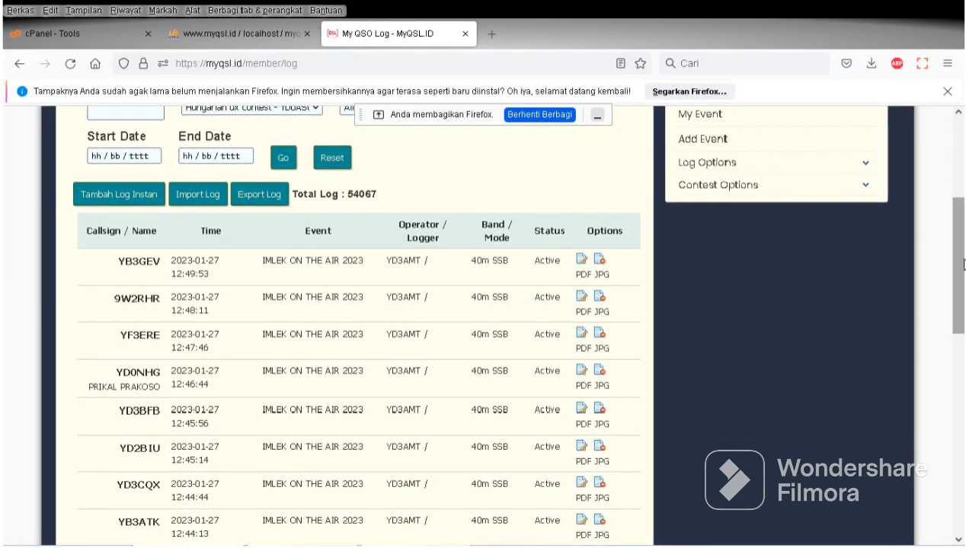
left_click(581, 349)
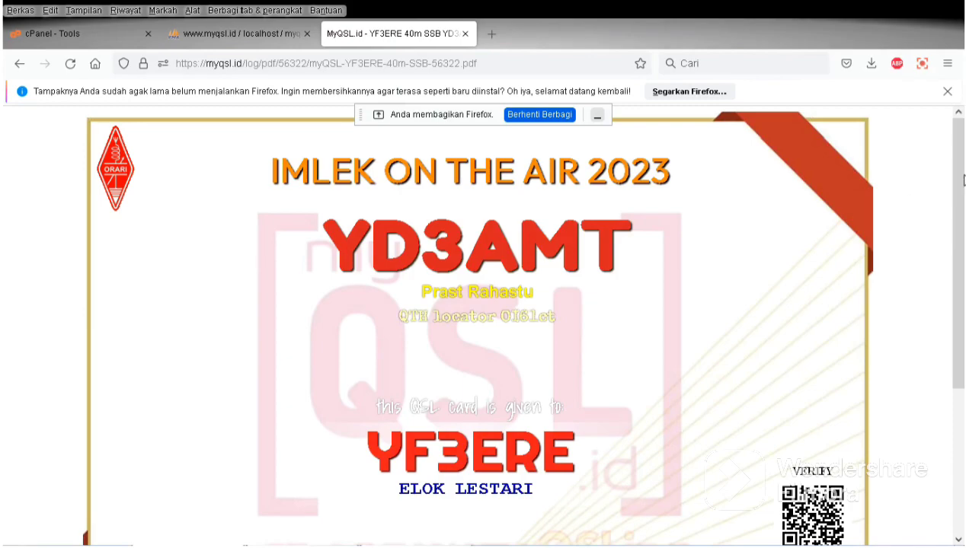
left_click_drag(964, 181, 963, 378)
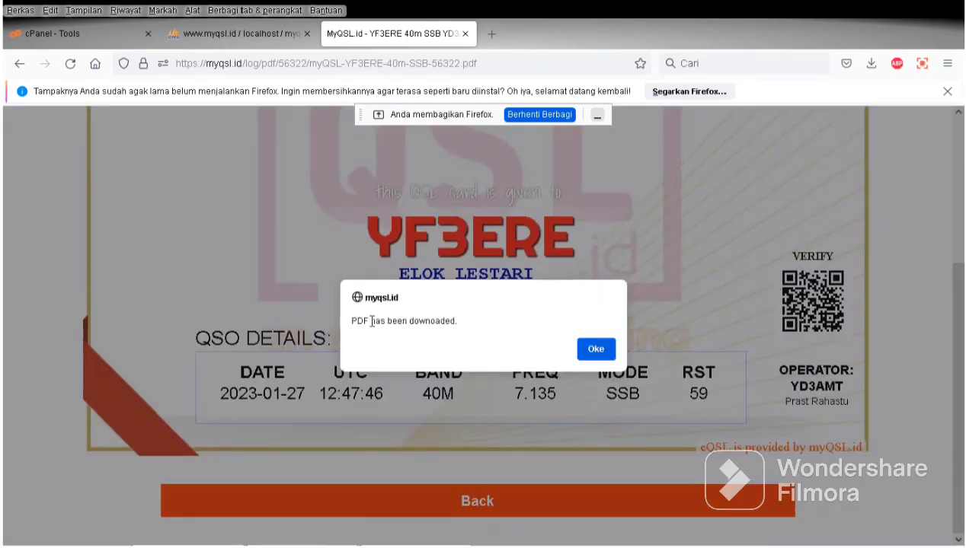
triple_click(372, 321)
left_click(595, 348)
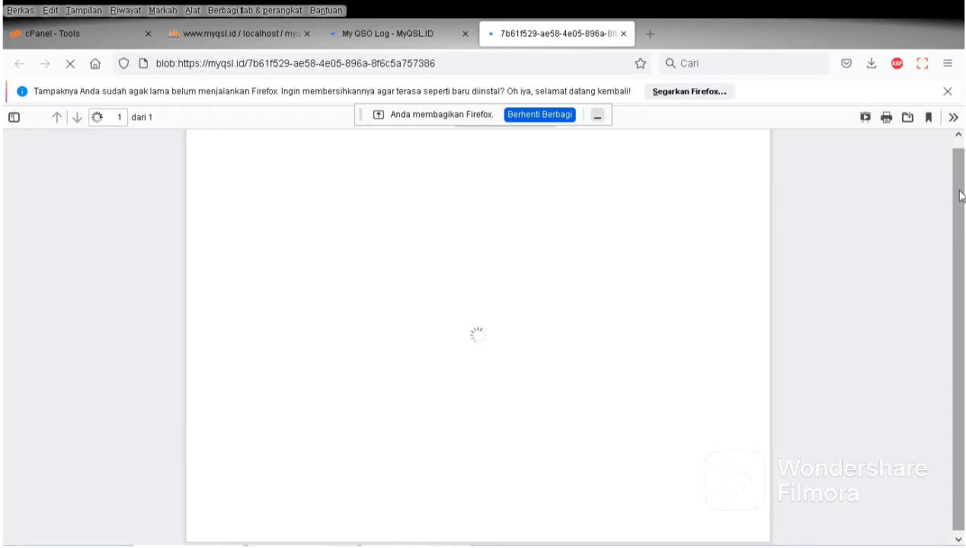
Inspect the downloaded YF3ERE eQSL card PDF from its title to the QSO details and close it
left_click_drag(962, 228, 961, 187)
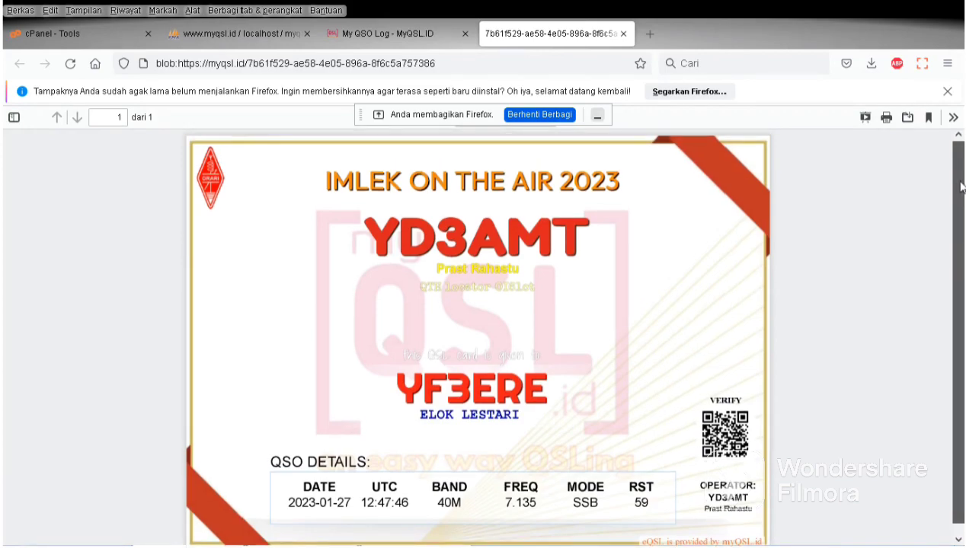
left_click_drag(963, 233, 963, 283)
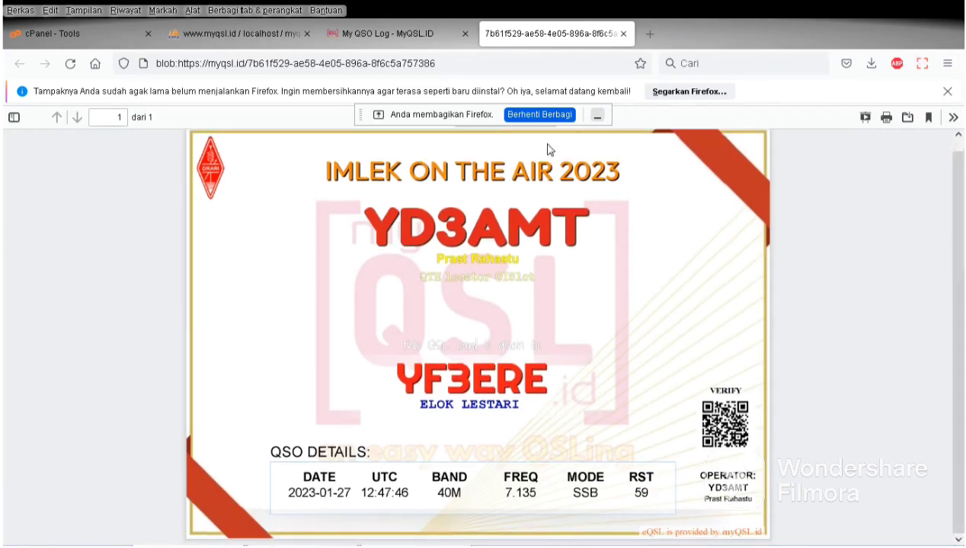
left_click(623, 34)
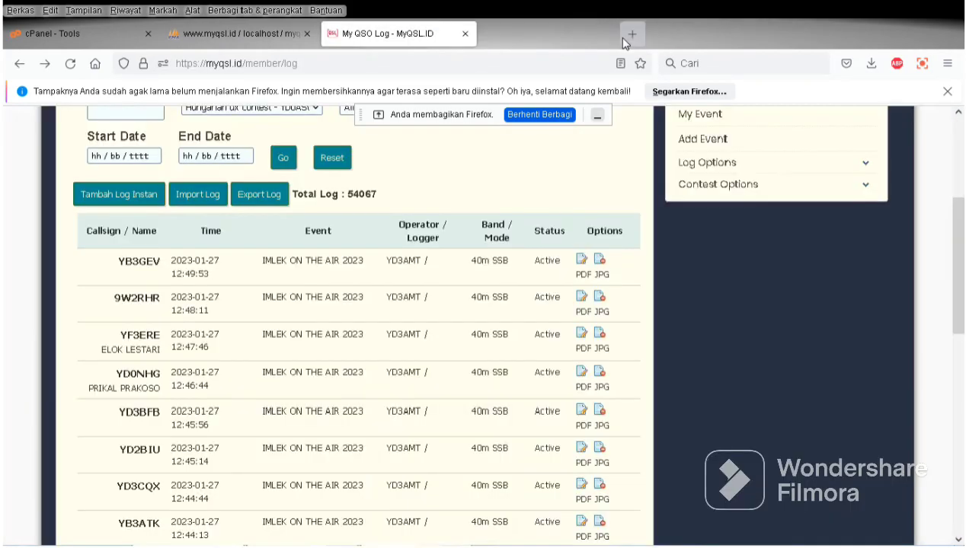
Go from the QSO log to the member's own events and open the IMLEK ON THE AIR 2023 event page in a new tab
scroll(963, 254, "down", 4)
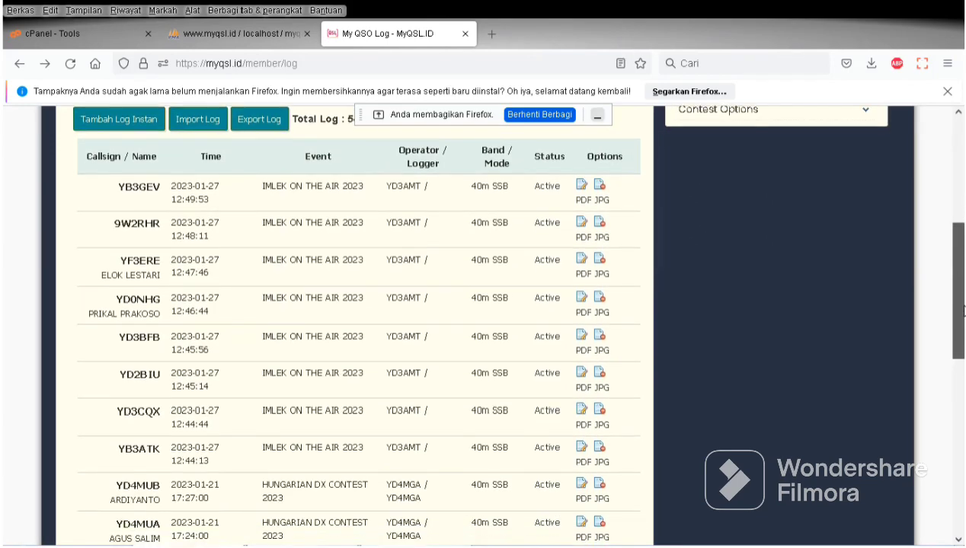
scroll(962, 266, "up", 3)
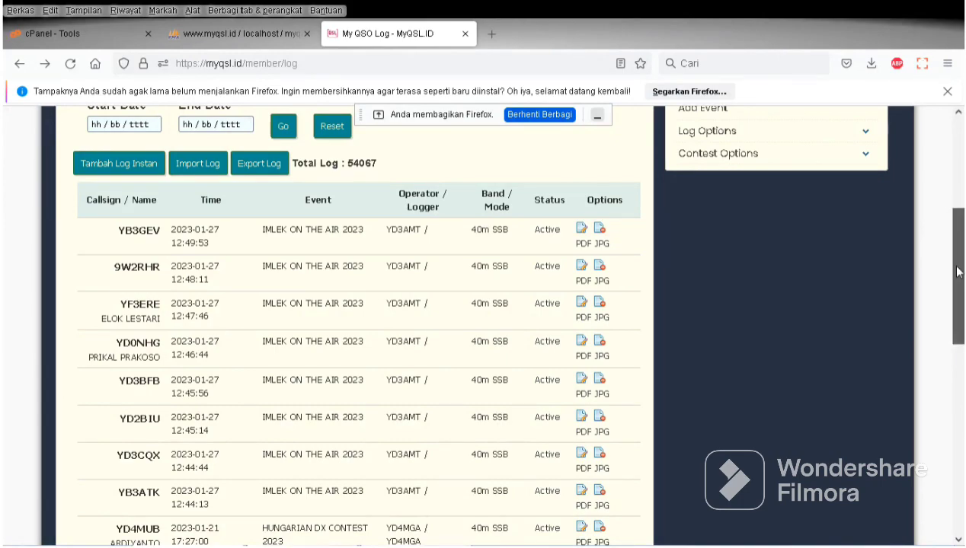
left_click_drag(958, 272, 961, 241)
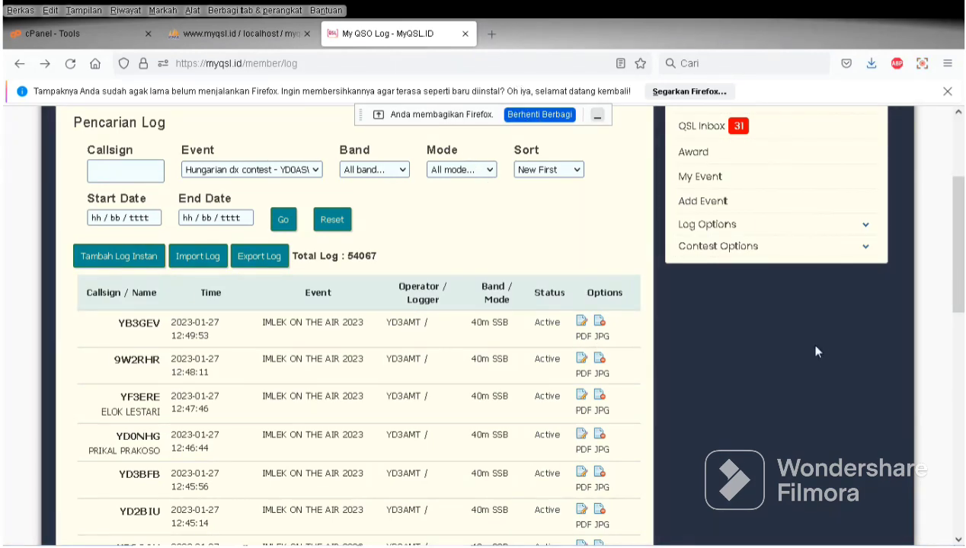
scroll(952, 271, "up", 1)
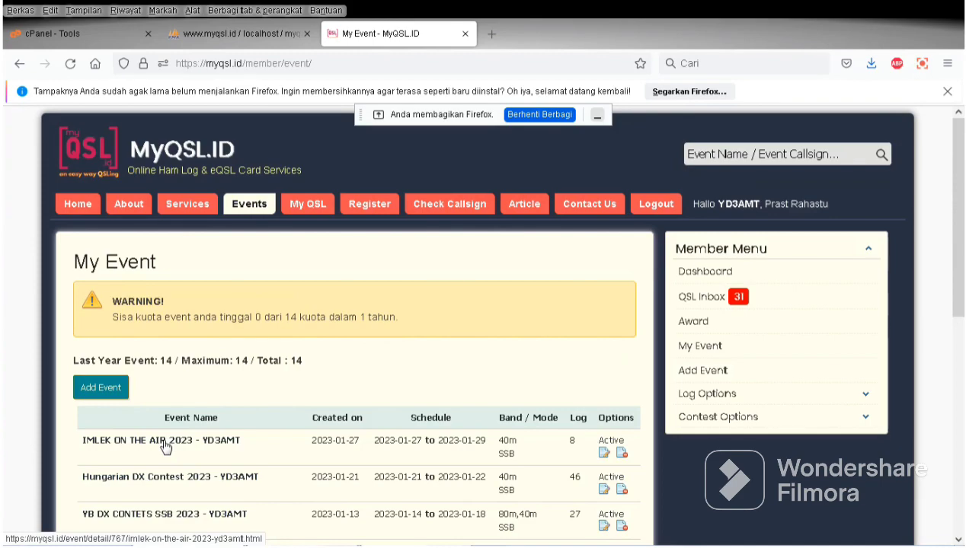
right_click(164, 447)
left_click(125, 448)
left_click(125, 448)
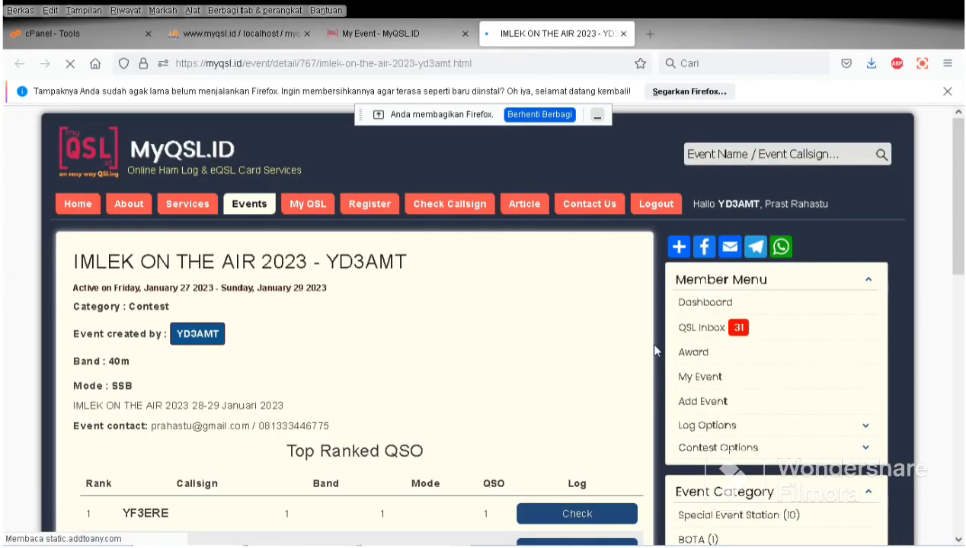
Open the event's eQSL download page and look through the listed contacts and their PDF and JPG options
left_click_drag(957, 213, 962, 309)
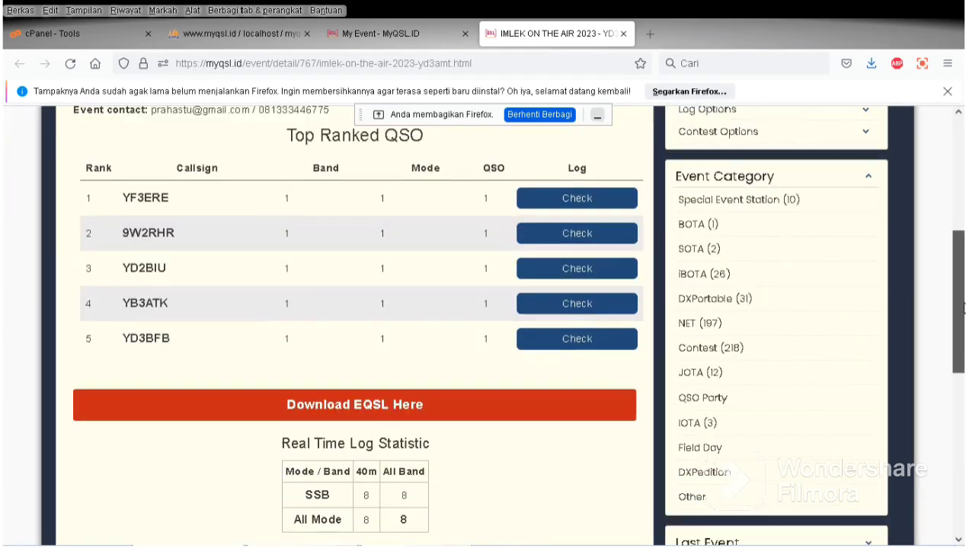
scroll(355, 311, "down", 3)
scroll(354, 311, "up", 1)
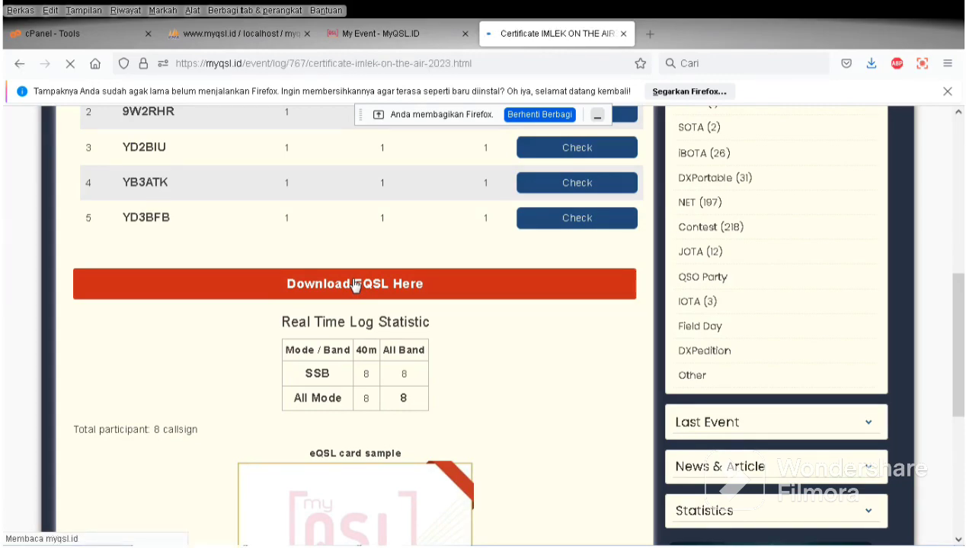
scroll(962, 307, "down", 5)
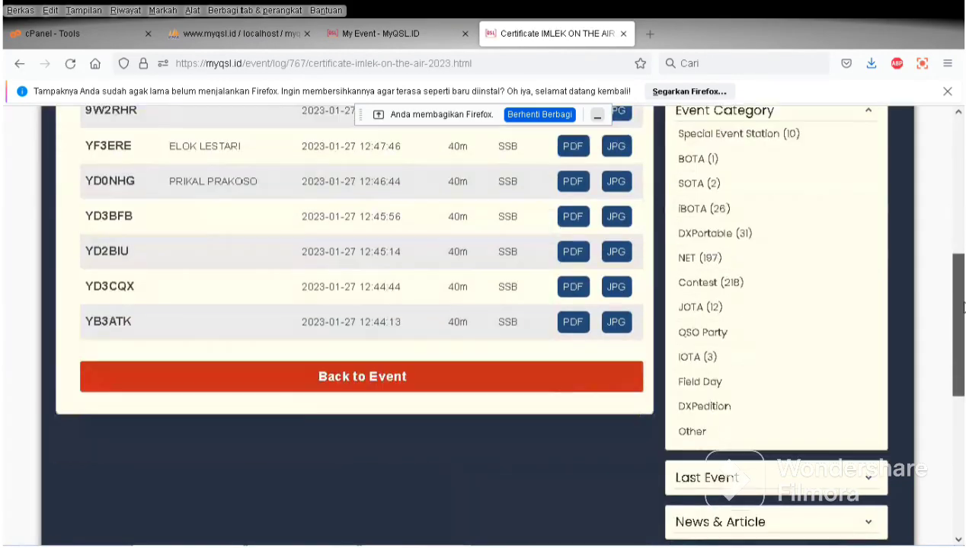
left_click_drag(963, 307, 963, 147)
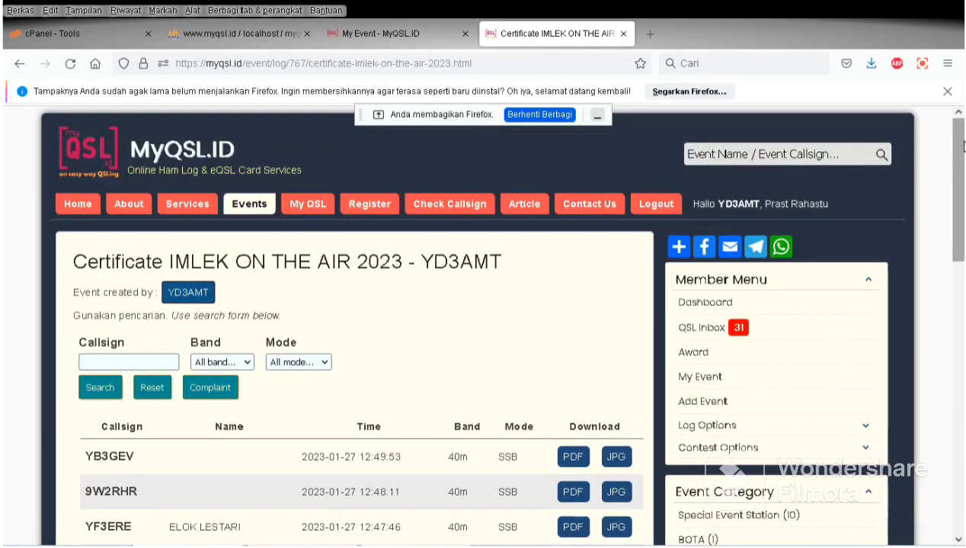